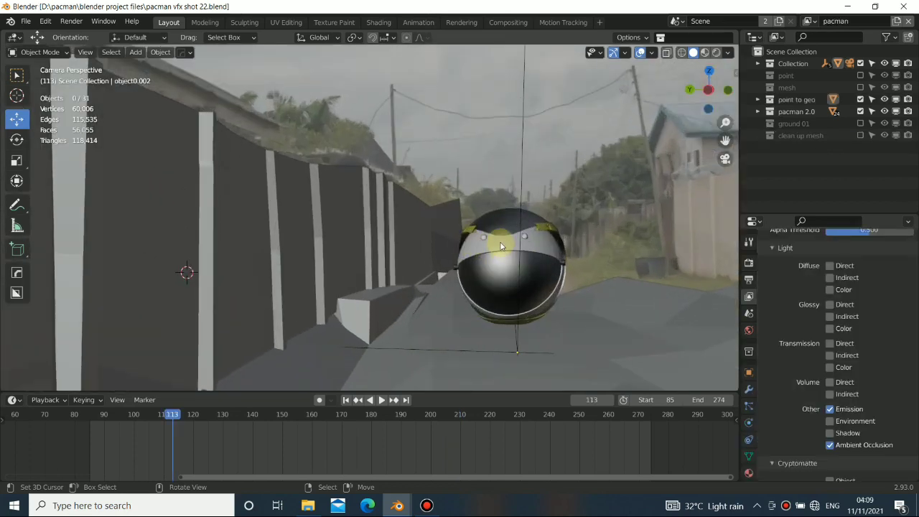
Examine how the wall and ground mesh lines up with the street footage, from the camera and in perspective
scroll(459, 207, "down", 4)
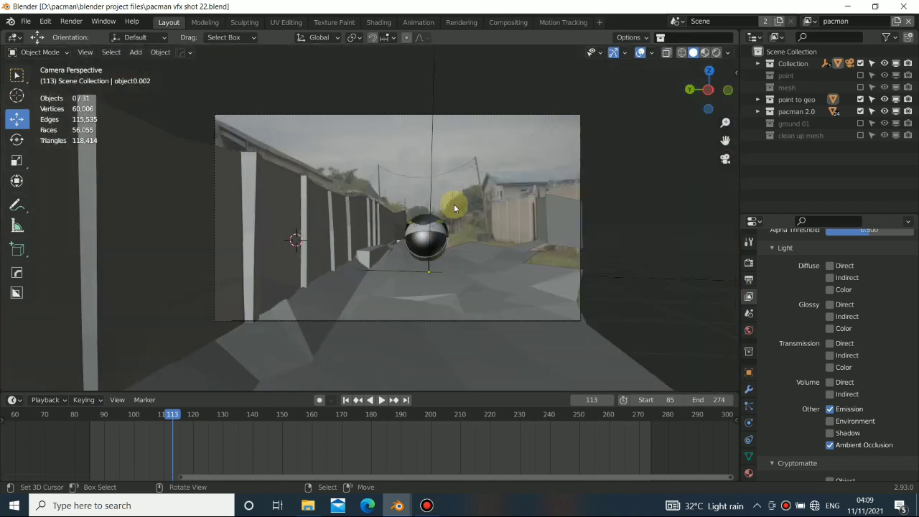
scroll(336, 178, "up", 2)
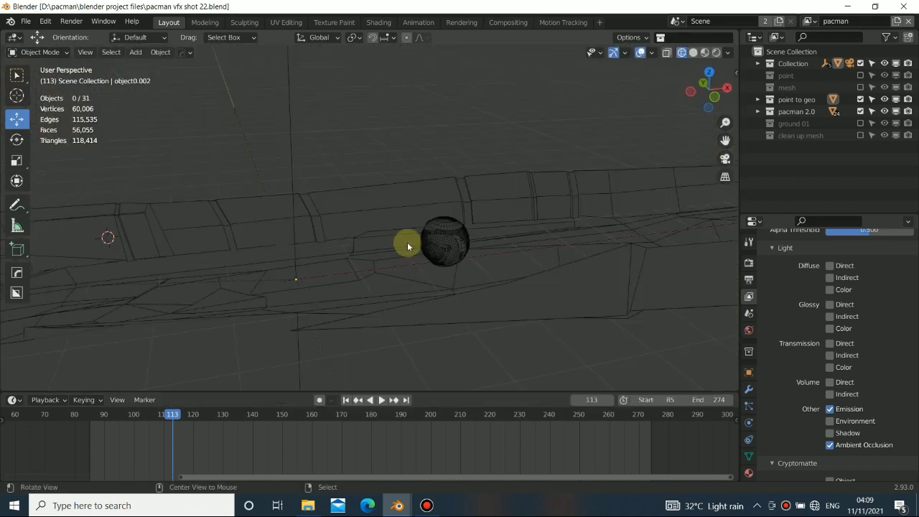
middle_click_drag(361, 208, 425, 234)
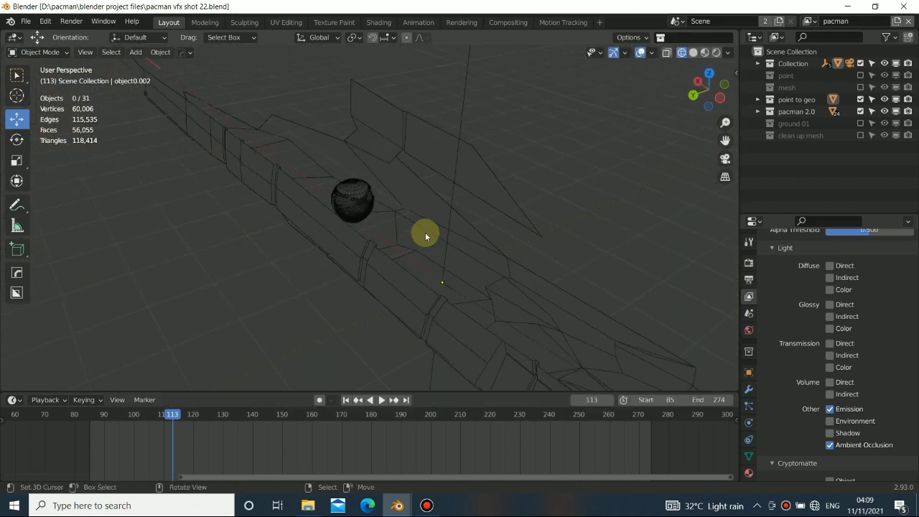
key("KP_0")
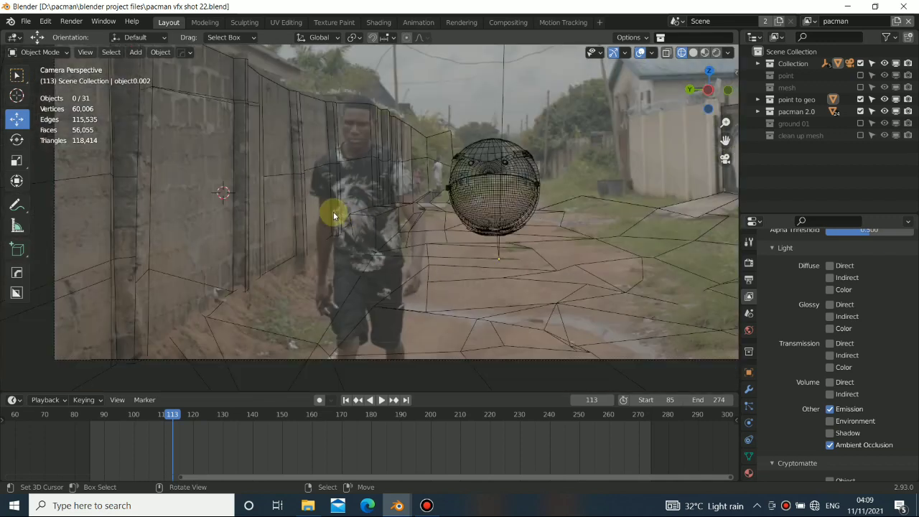
scroll(347, 216, "down", 2)
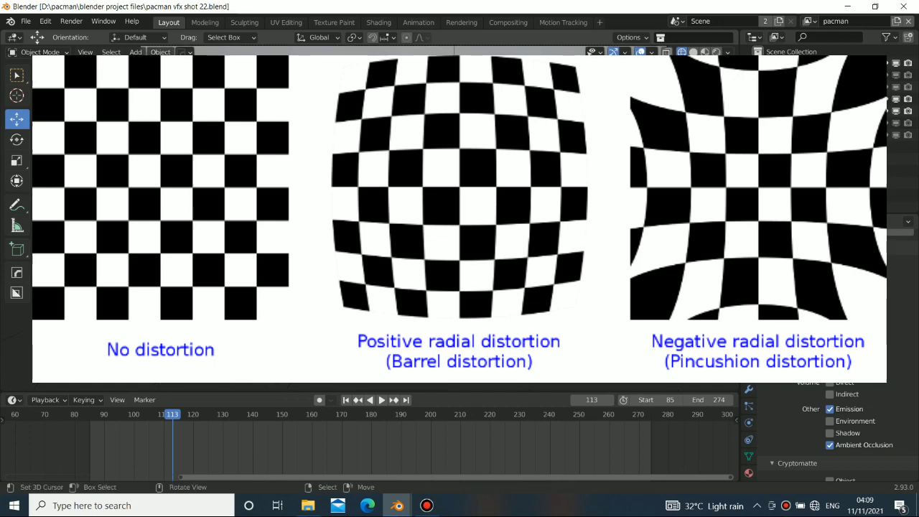
key("shift")
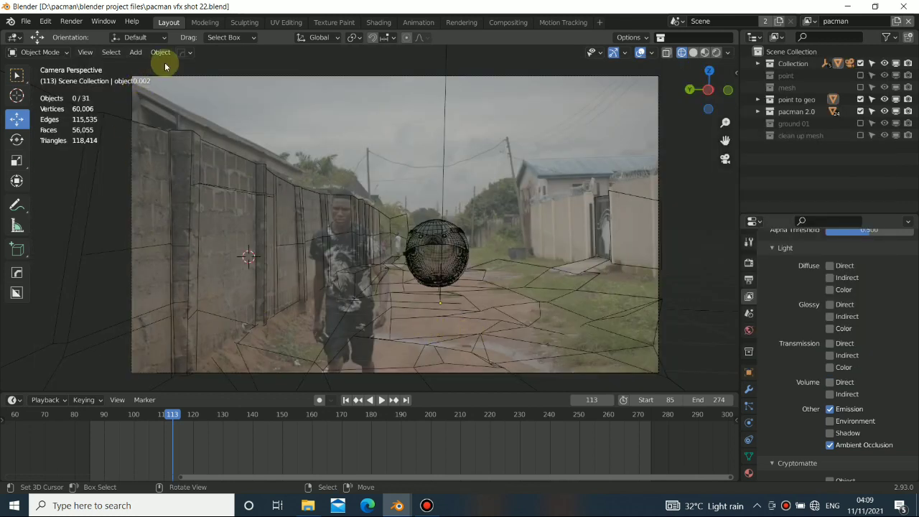
middle_click_drag(252, 218, 303, 182, "shift")
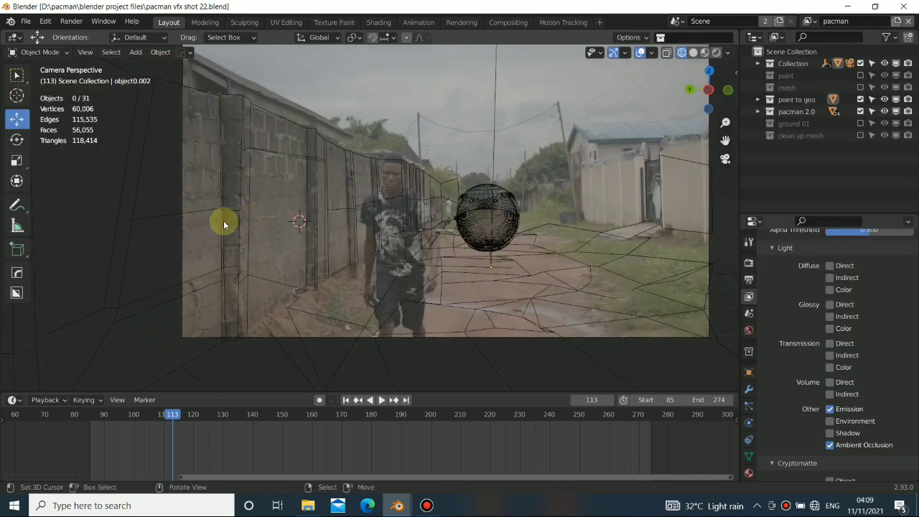
middle_click_drag(479, 189, 386, 218, "shift")
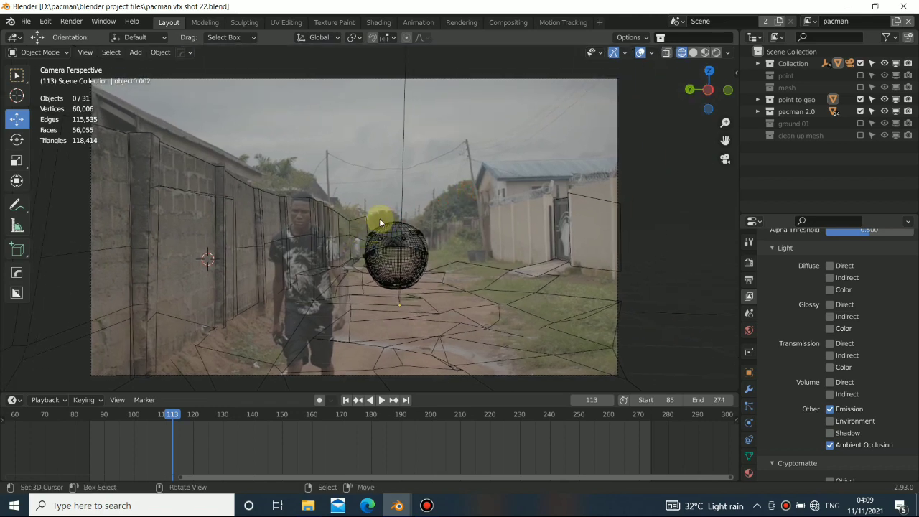
middle_click_drag(379, 218, 334, 210, "shift")
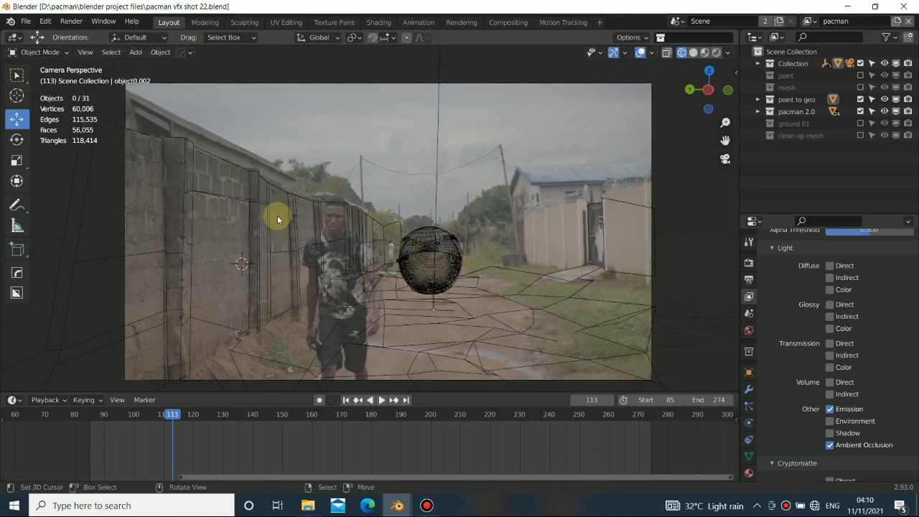
middle_click_drag(277, 213, 301, 189, "shift")
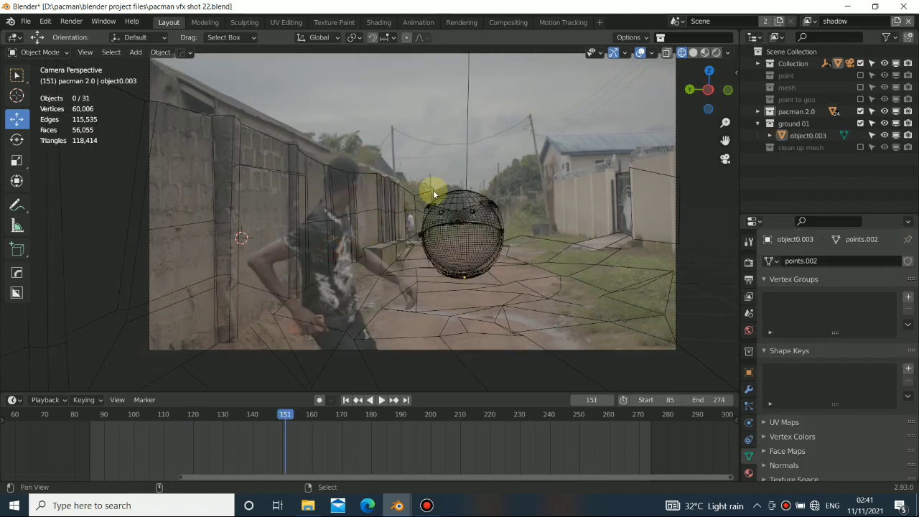
middle_click_drag(433, 192, 431, 206, "shift")
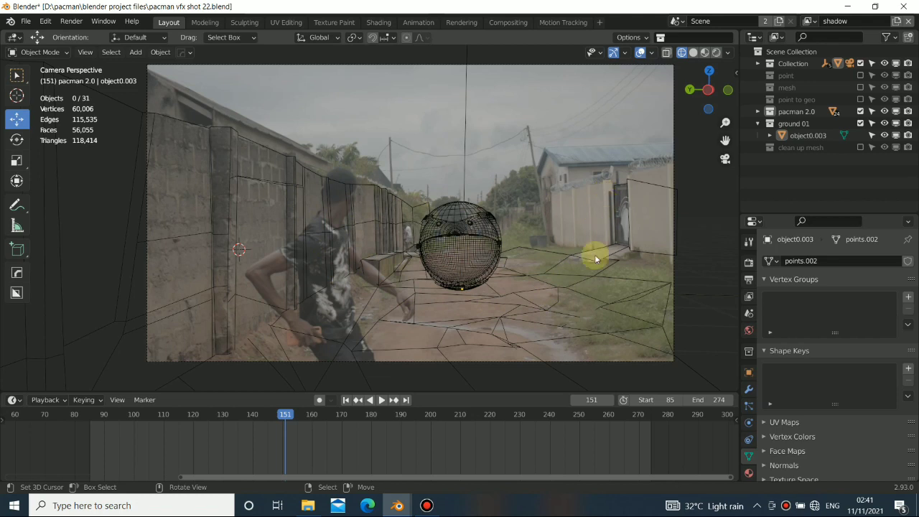
Go to frame 113 and inspect the pacman model and surrounding wireframe geometry against the footage
left_click_drag(266, 454, 172, 448)
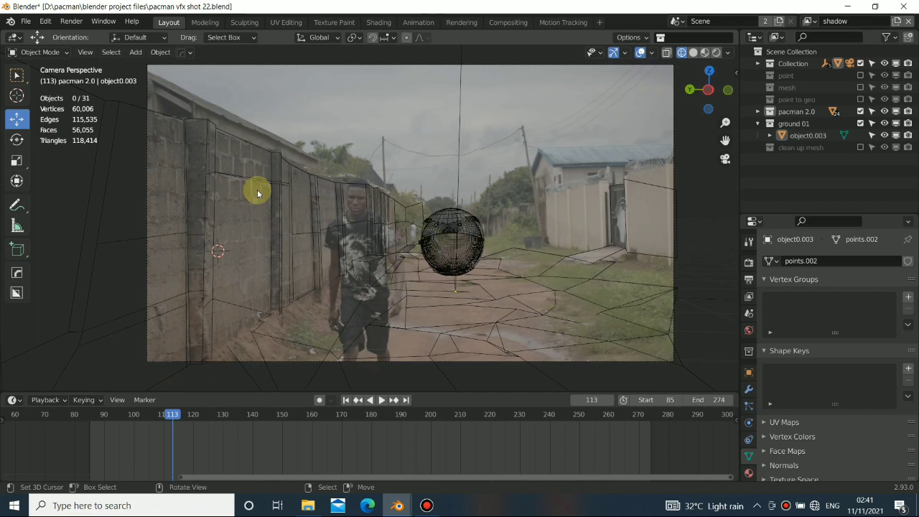
middle_click_drag(464, 237, 456, 267)
key("KP_0")
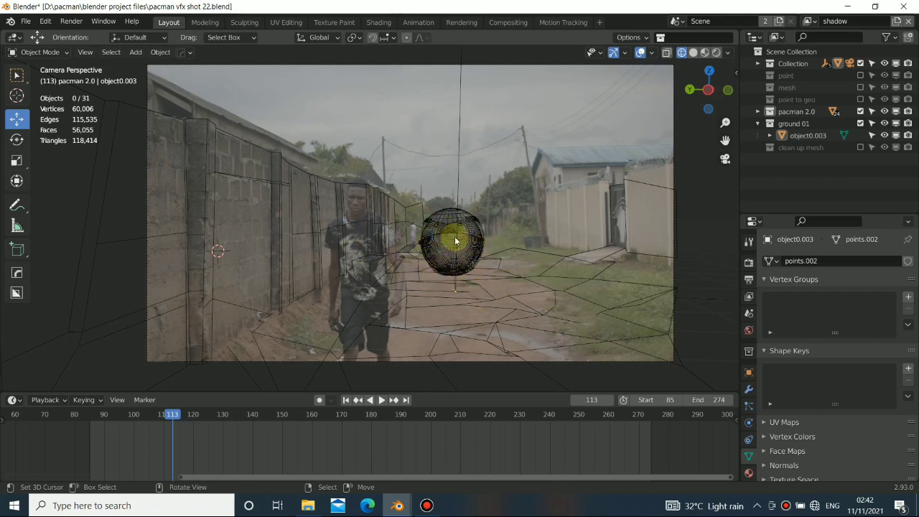
middle_click_drag(464, 261, 248, 302)
key("KP_0")
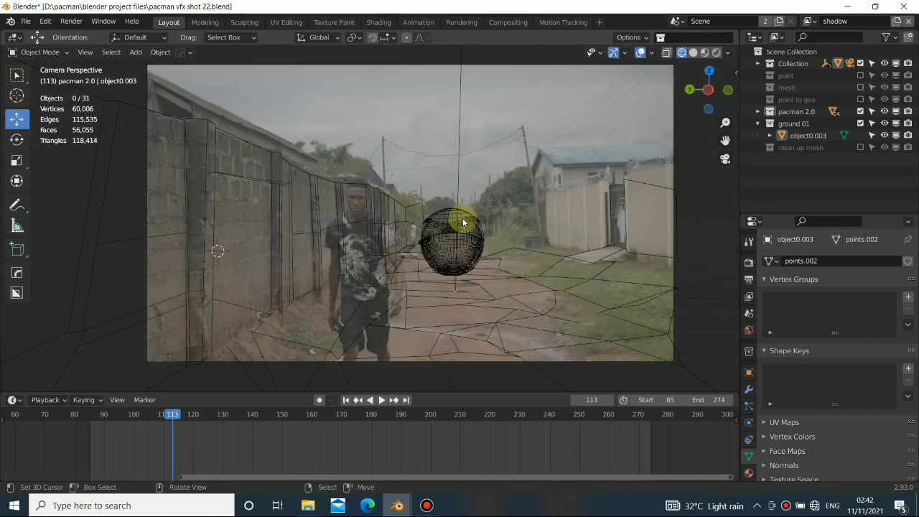
scroll(469, 218, "up", 5)
middle_click_drag(478, 236, 446, 181, "shift")
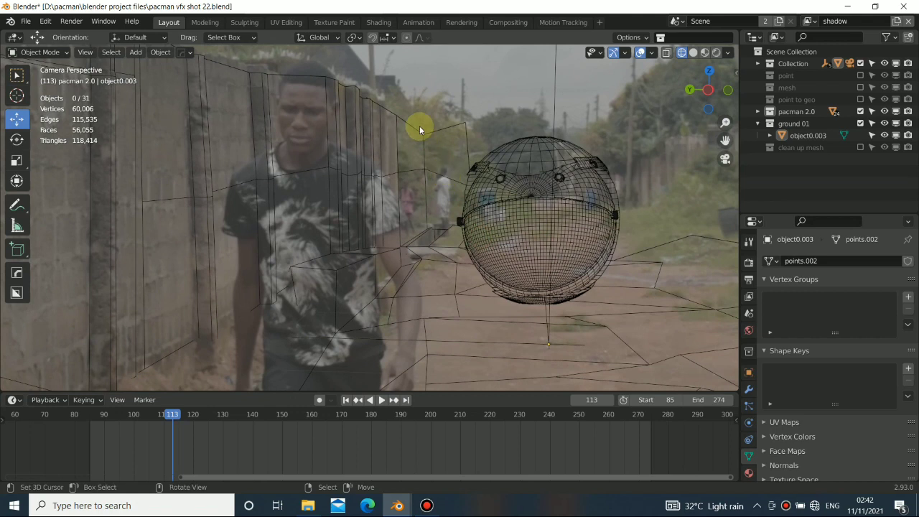
scroll(304, 290, "down", 2)
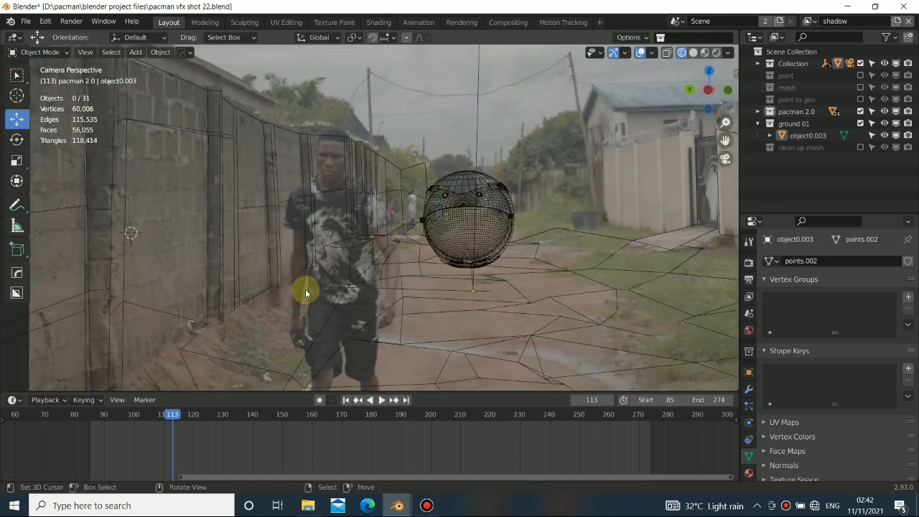
scroll(299, 260, "down", 3)
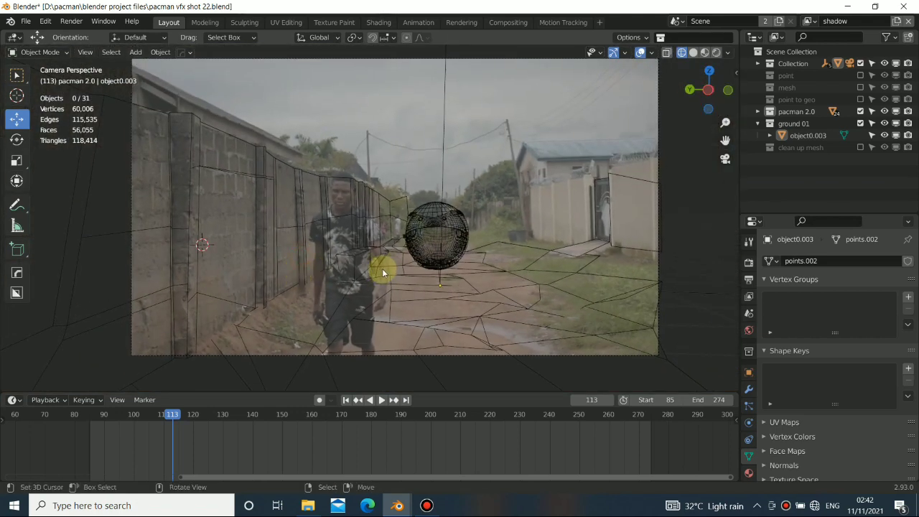
middle_click_drag(424, 251, 416, 267, "shift")
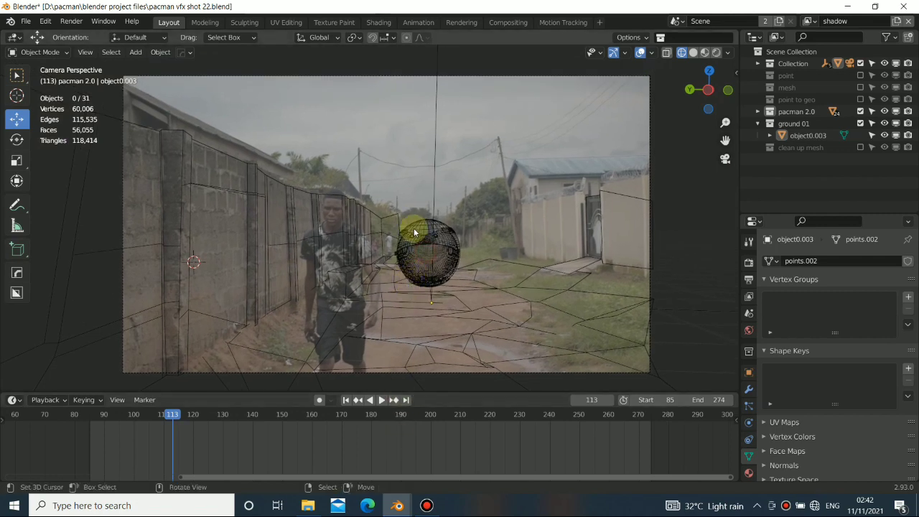
Switch to the tuto pacman.blend Blender window and minimize the Preferences window covering its viewport
mouse_move(398, 504)
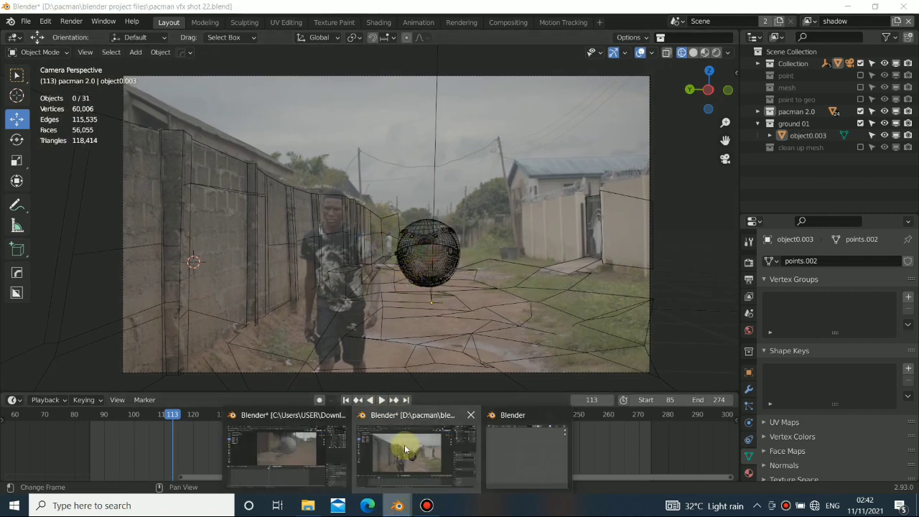
left_click(312, 450)
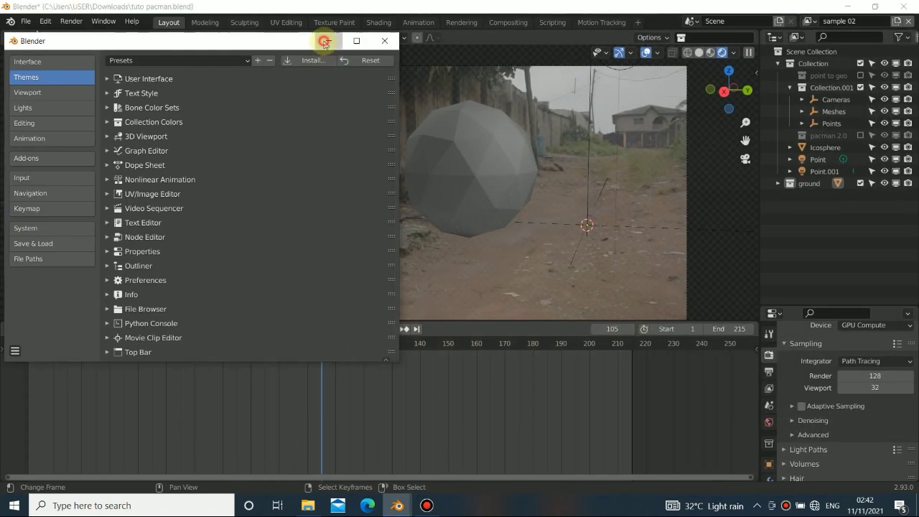
left_click(324, 43)
mouse_move(500, 168)
middle_mouse_down("shift")
mouse_move(467, 161)
mouse_move(447, 141)
middle_mouse_up("shift")
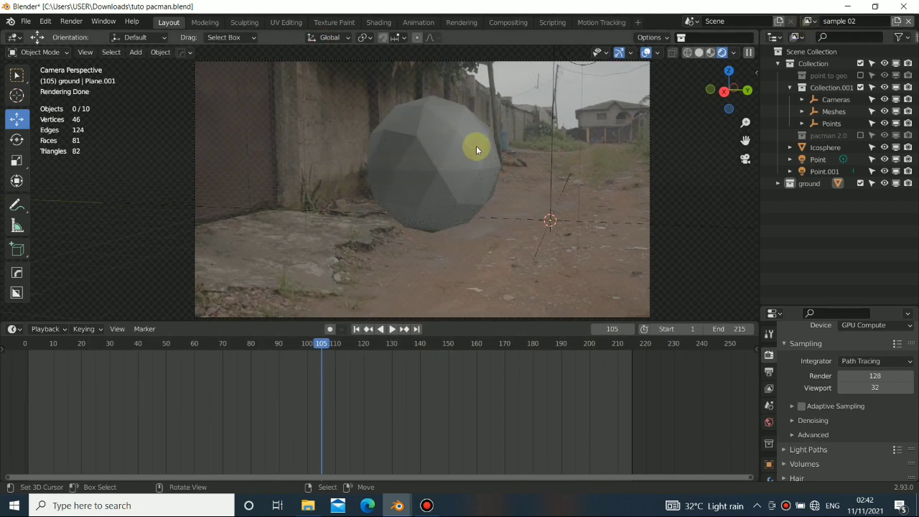
Inspect the icosphere, ground plane, lights and camera in wireframe, both in perspective and through the camera
key("shift+z")
mouse_move(364, 175)
middle_mouse_down()
mouse_move(455, 224)
mouse_move(308, 206)
mouse_move(380, 165)
mouse_move(427, 200)
middle_mouse_up()
key("KP_0")
key("shift+z")
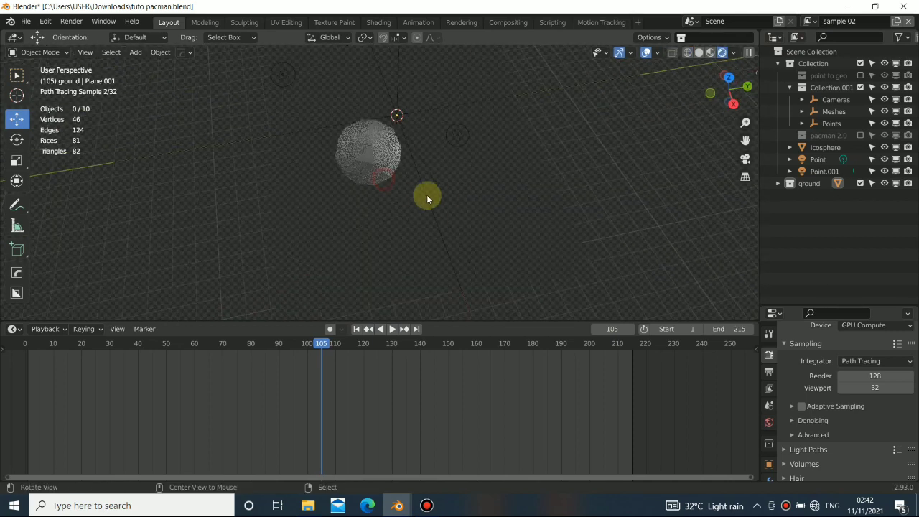
key("shift+z")
left_click_drag(705, 72, 355, 148)
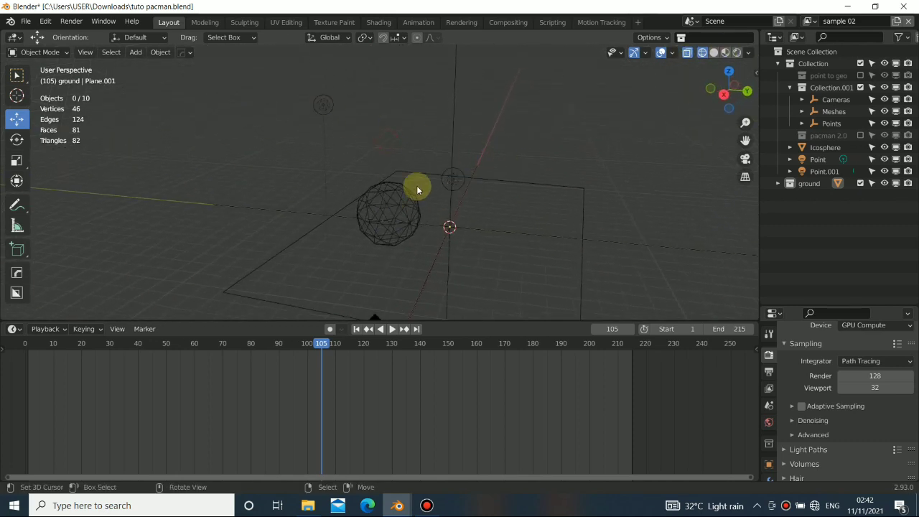
middle_click_drag(417, 185, 381, 214)
scroll(395, 159, "down", 5)
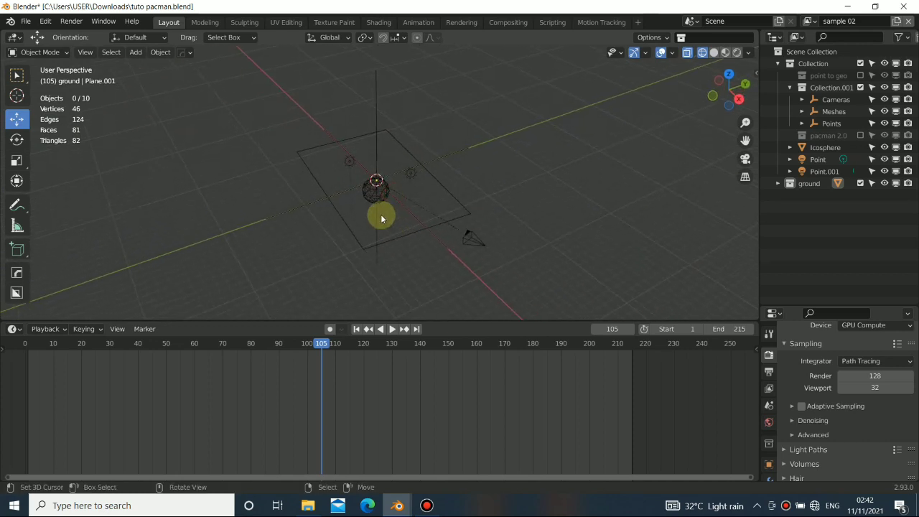
key("KP_0")
scroll(389, 219, "down", 4)
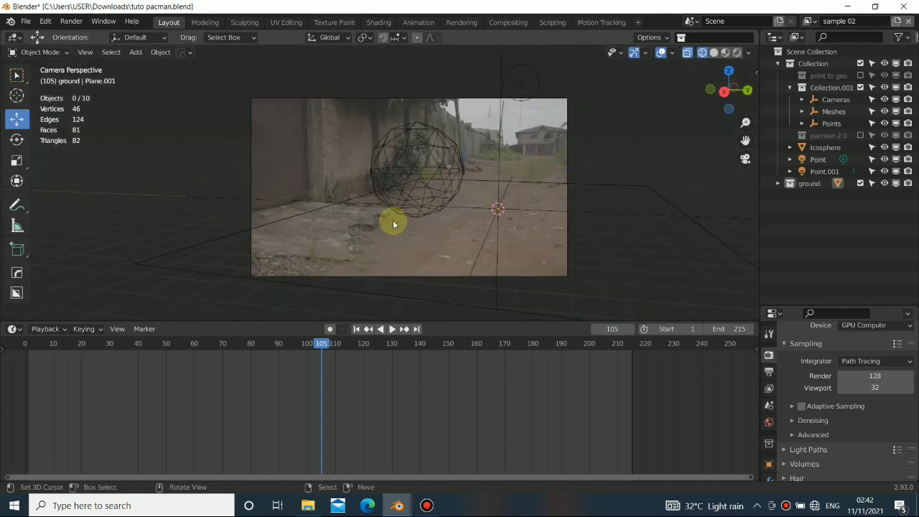
Scrub and play back the tracked shot through the camera, stopping at frame 110
left_click(303, 387)
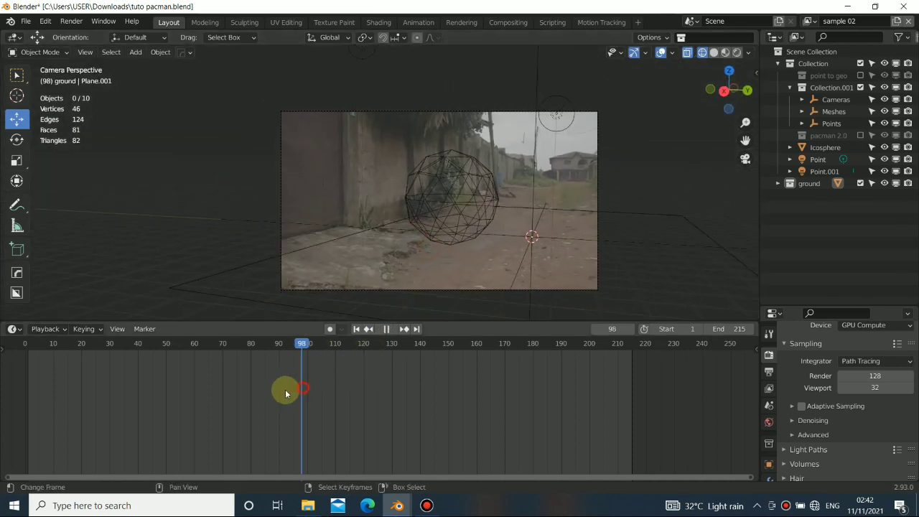
left_click_drag(286, 393, 113, 411)
left_click(217, 407)
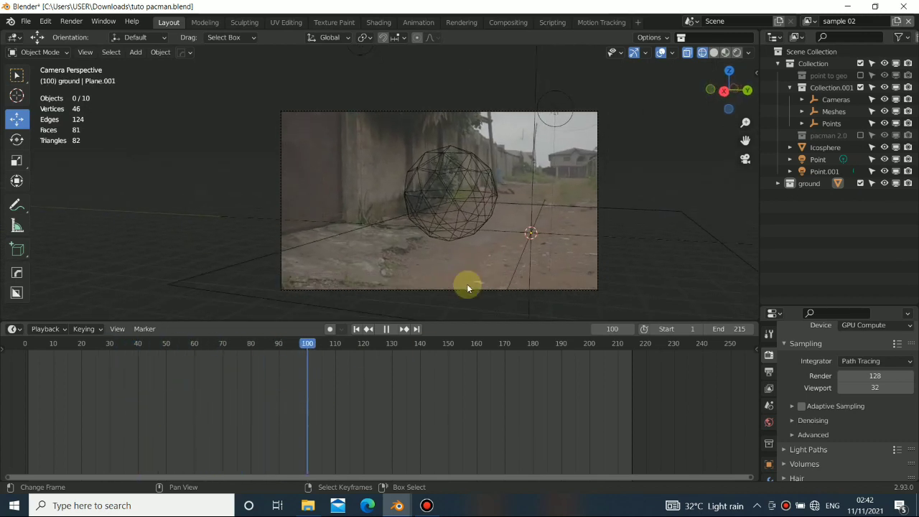
key("space")
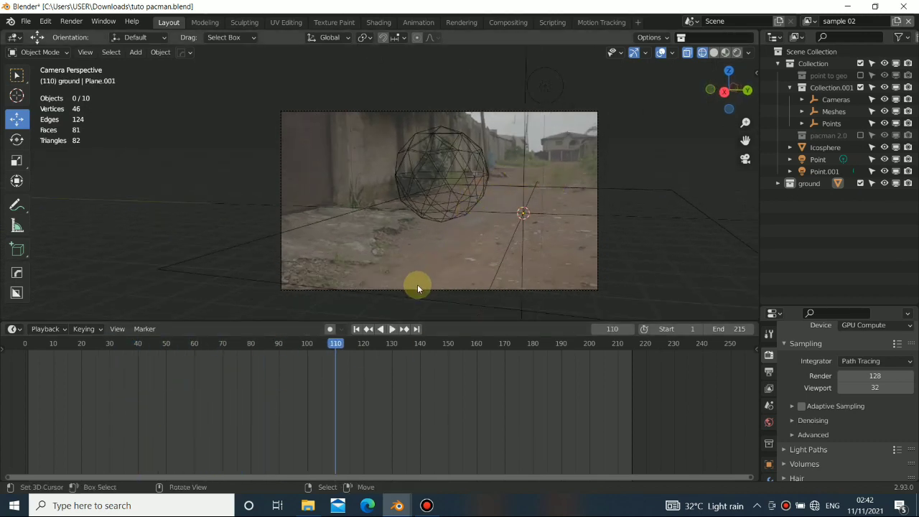
Show the camera view in rendered shading and examine the icosphere close up
middle_click_drag(495, 199, 417, 240, "shift")
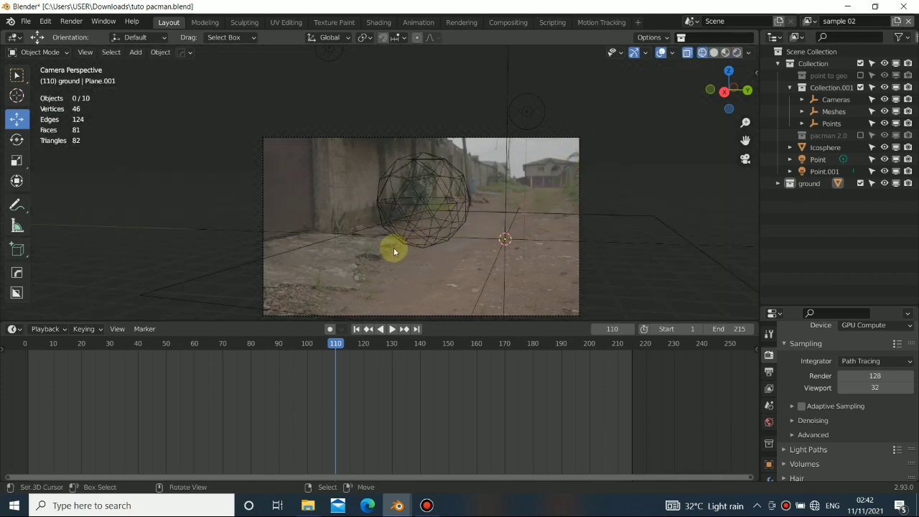
key("shift+z")
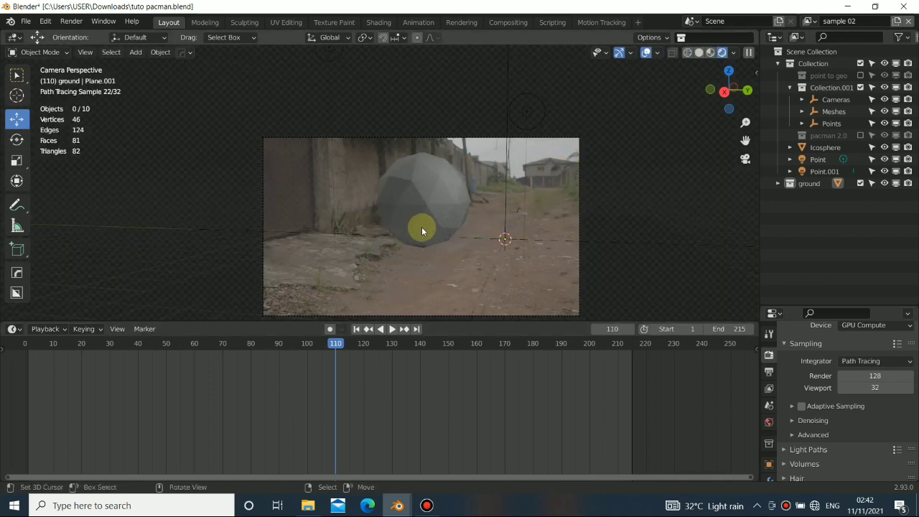
scroll(421, 227, "up", 4)
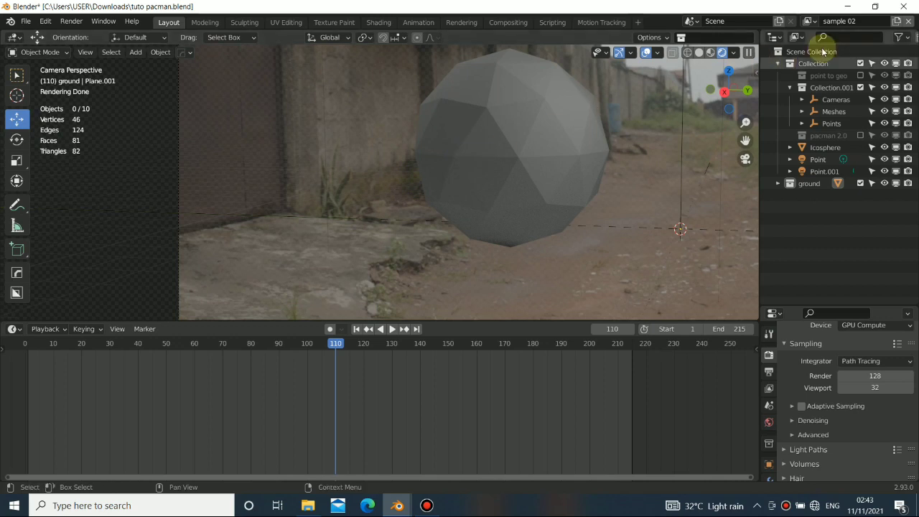
Switch to the sample 01 view layer and examine the rendered shading on the icosphere close up
left_click(808, 21)
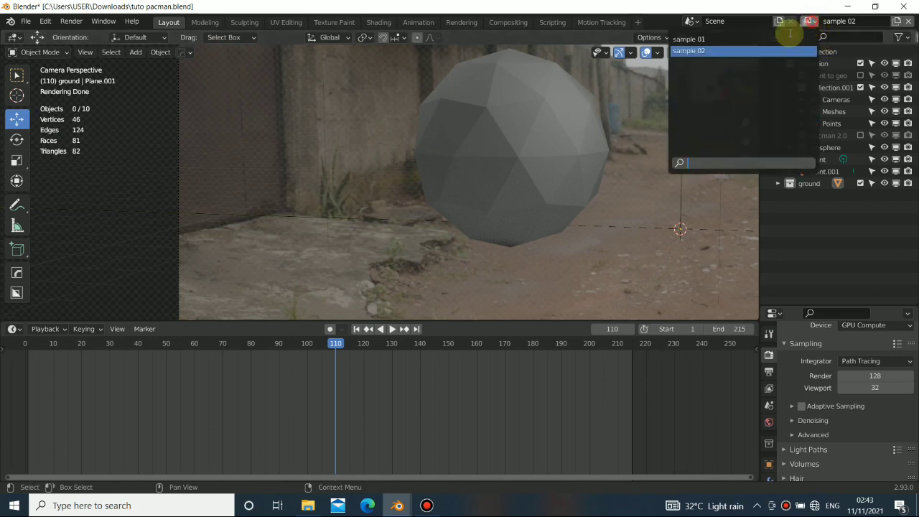
left_click(701, 42)
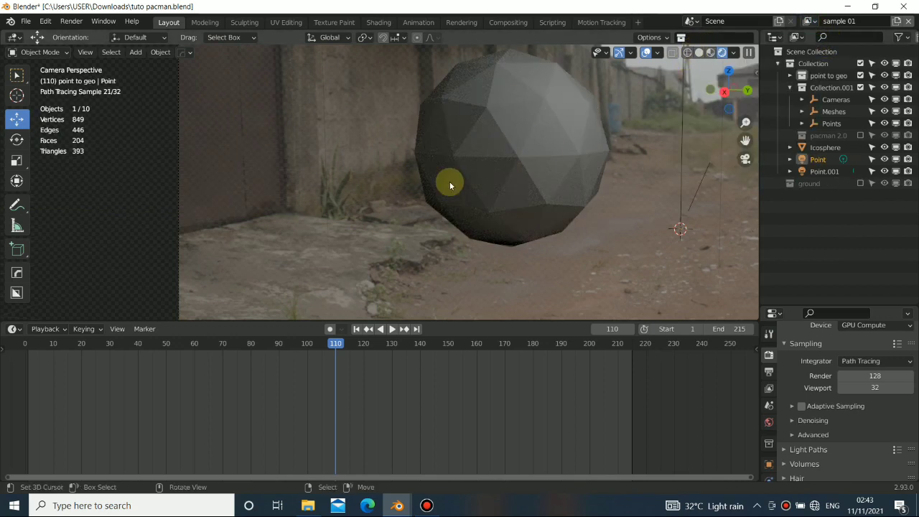
key("Home")
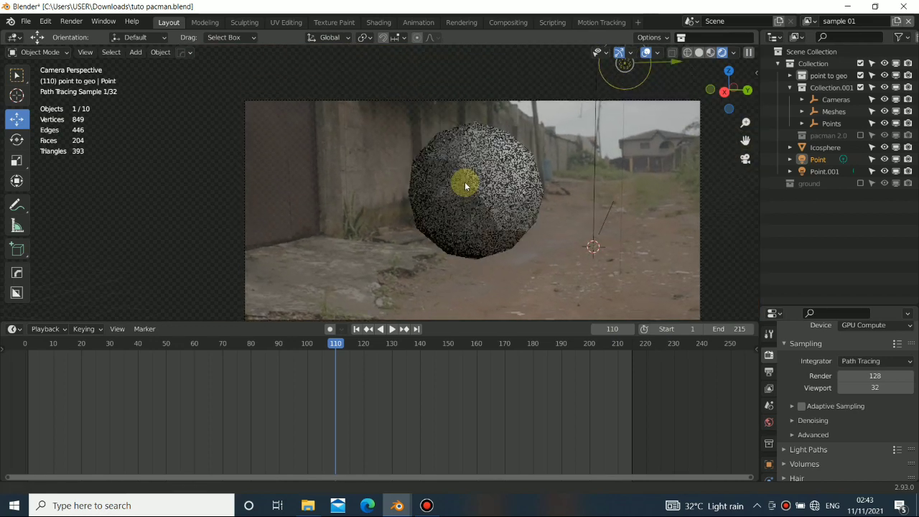
scroll(464, 181, "up", 5)
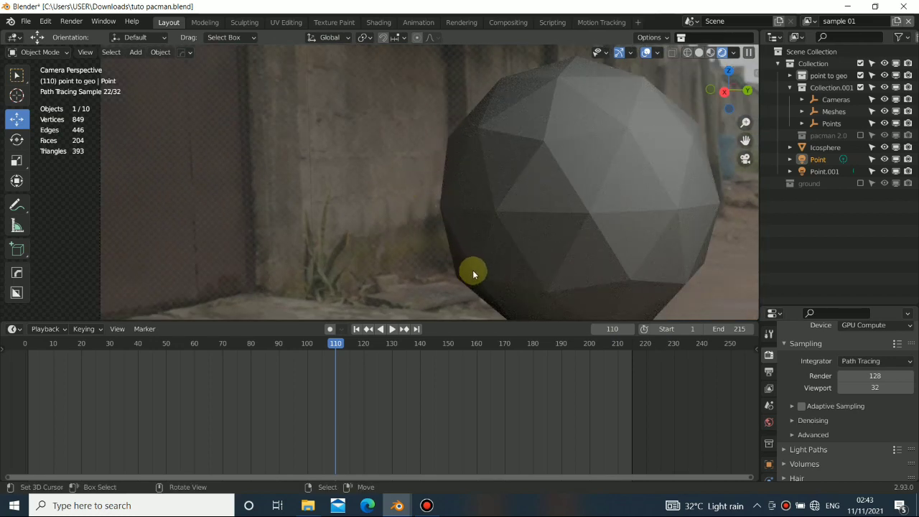
Inspect the rendered shading on the icosphere from several perspective angles, then return to the camera view
scroll(388, 157, "down", 3)
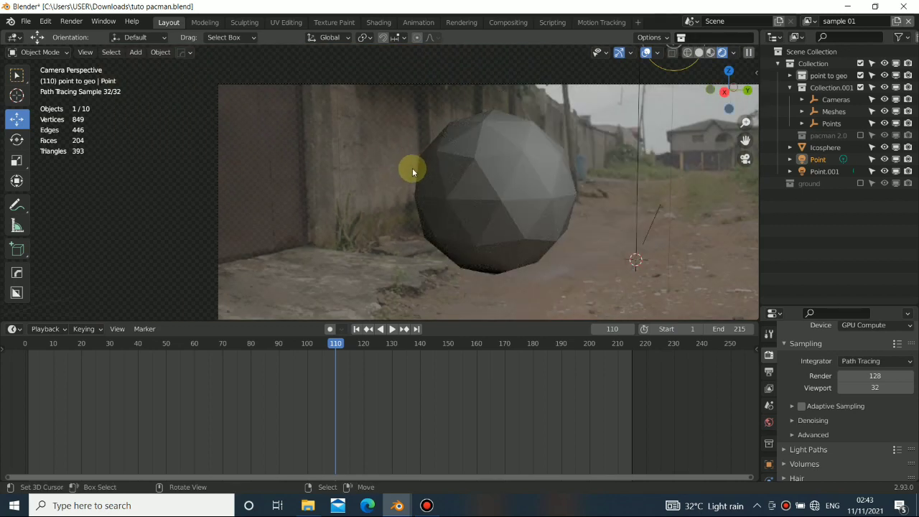
mouse_move(411, 168)
middle_mouse_down()
mouse_move(473, 179)
mouse_move(588, 173)
mouse_move(396, 177)
mouse_move(511, 199)
middle_mouse_up()
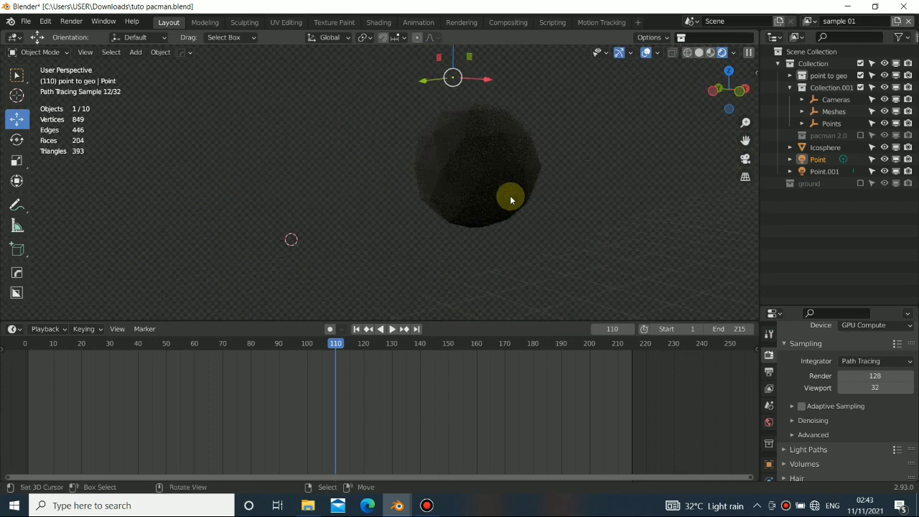
scroll(511, 199, "up", 3)
left_click_drag(592, 189, 461, 195, "alt")
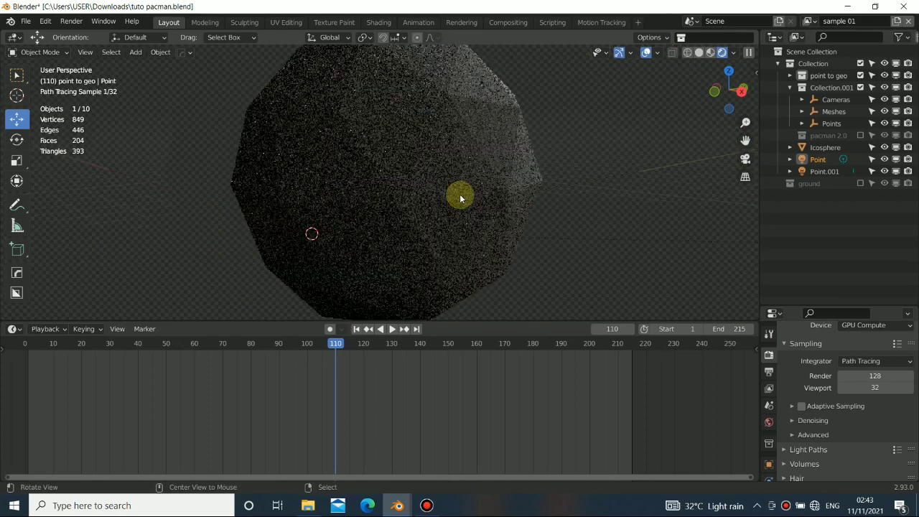
key("KP_0")
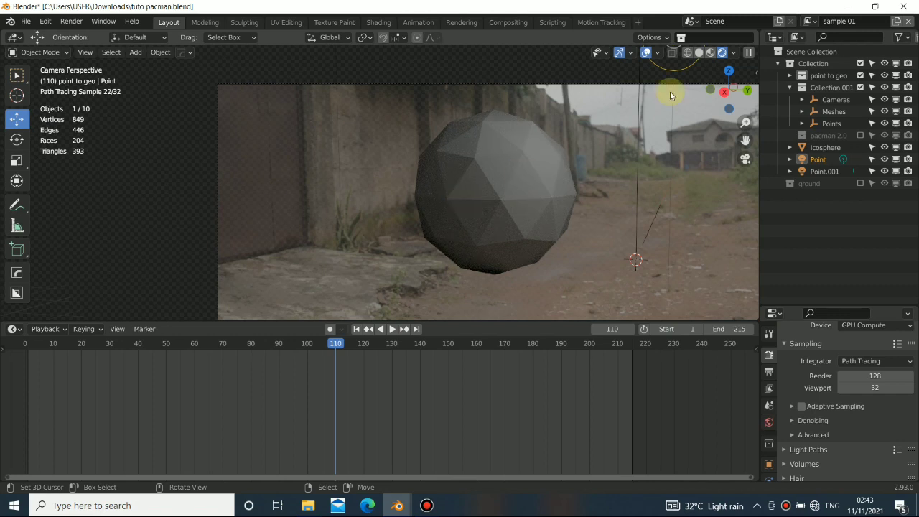
Compare the rendered icosphere through the camera between the sample 02 and sample 01 view layers, ending on sample 01
left_click(808, 21)
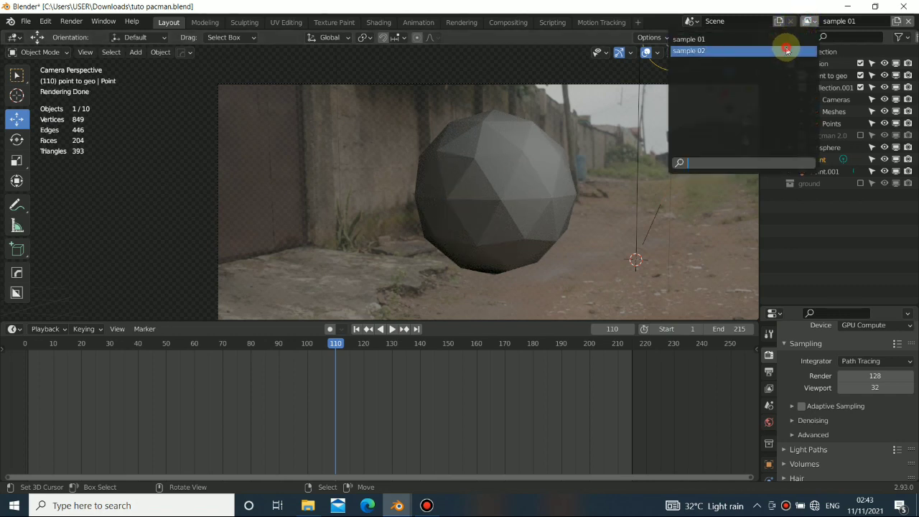
left_click(787, 50)
mouse_move(334, 205)
middle_mouse_down()
mouse_move(625, 210)
mouse_move(466, 212)
mouse_move(460, 200)
middle_mouse_up()
key("KP_0")
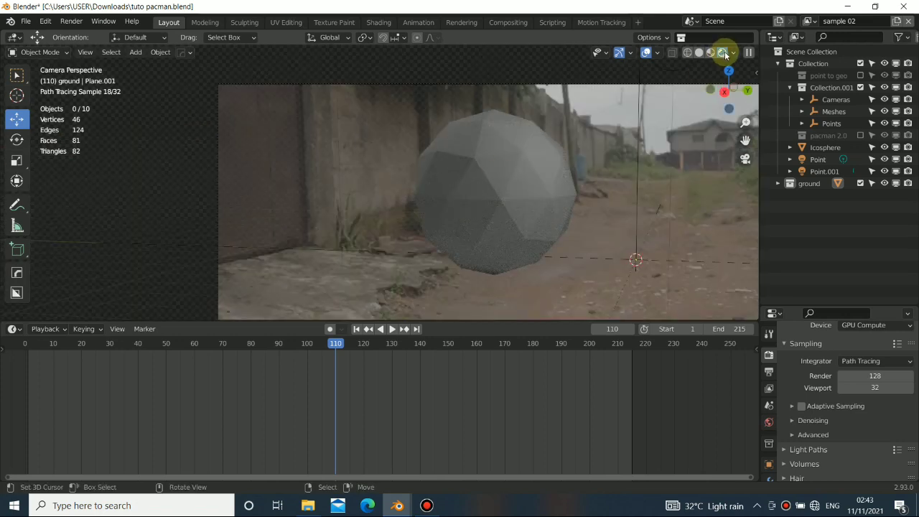
left_click(808, 21)
left_click(751, 37)
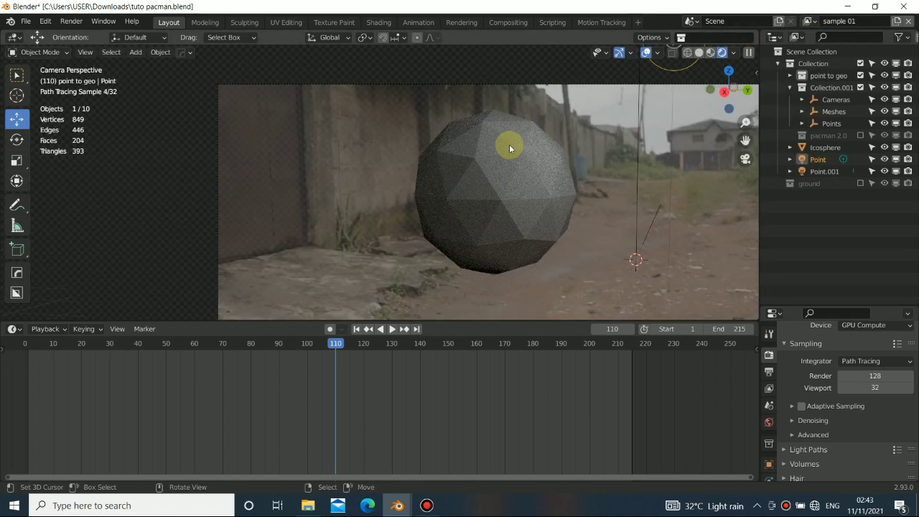
scroll(486, 170, "down", 2)
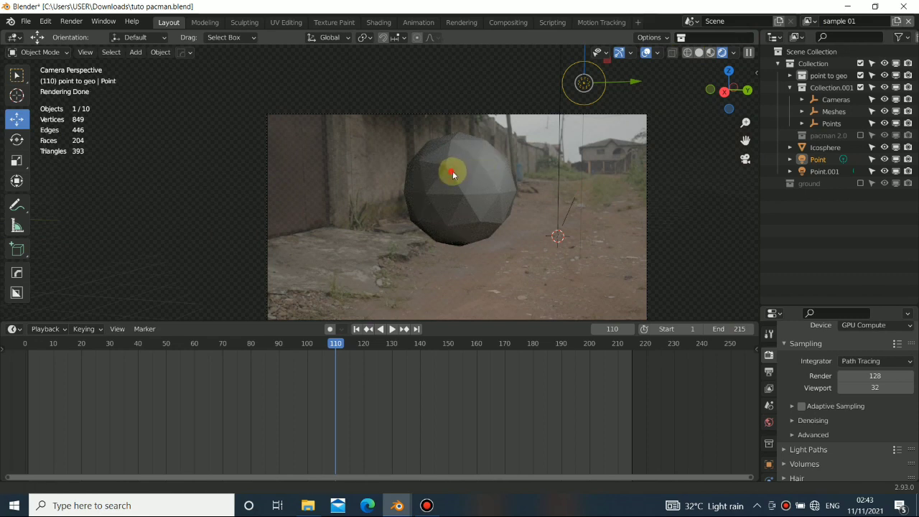
middle_click_drag(451, 171, 463, 164, "shift")
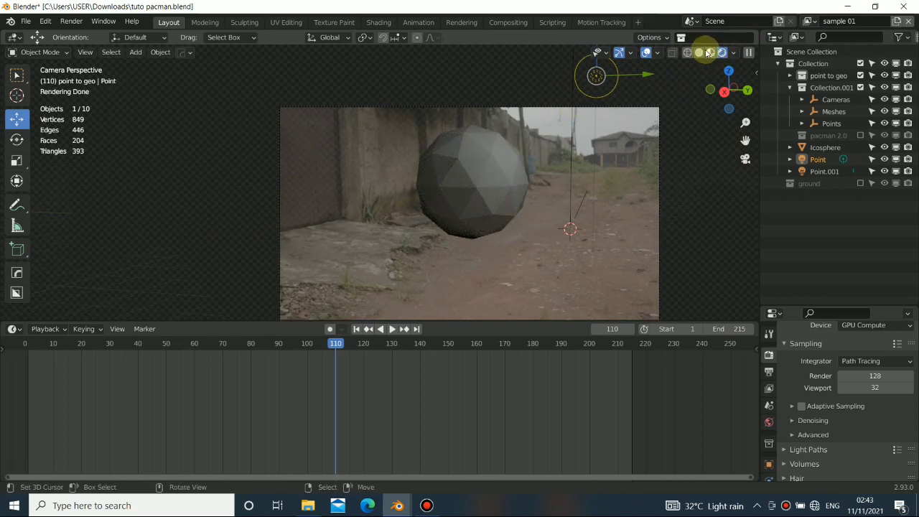
Show the reconstructed geometry in solid shading in perspective, then switch to the sample 02 view layer to inspect its ground plane
left_click(705, 53)
mouse_move(365, 218)
middle_mouse_down()
mouse_move(439, 231)
mouse_move(382, 255)
mouse_move(290, 222)
mouse_move(339, 197)
mouse_move(465, 206)
mouse_move(384, 214)
mouse_move(390, 203)
mouse_move(340, 183)
mouse_move(387, 173)
mouse_move(329, 106)
middle_mouse_up()
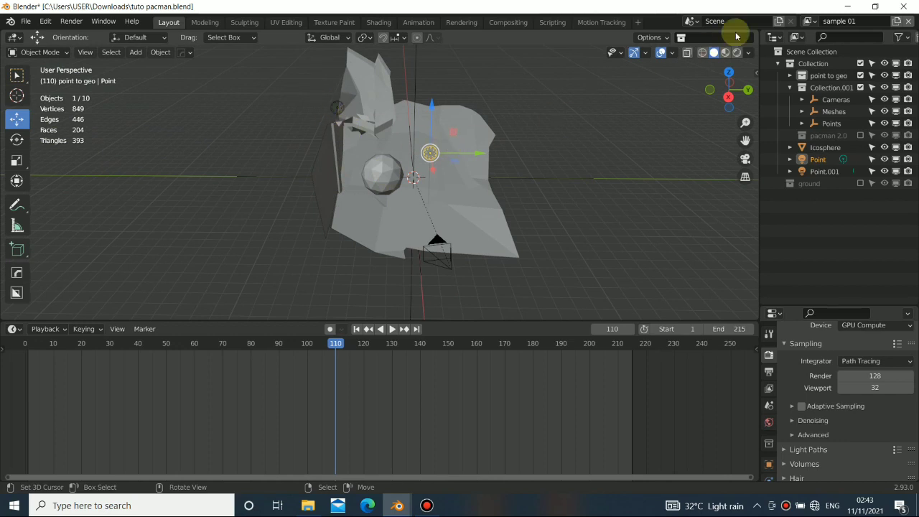
left_click(808, 21)
left_click(786, 48)
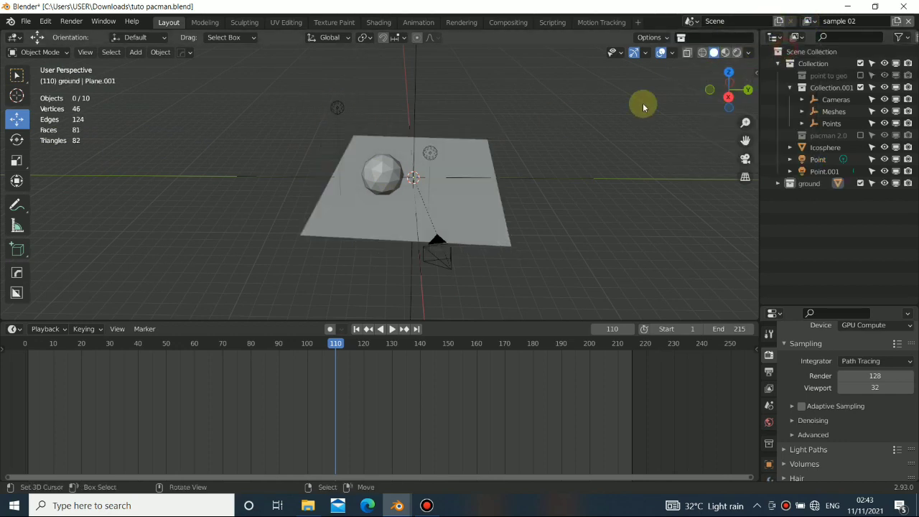
mouse_move(644, 107)
middle_mouse_down()
mouse_move(453, 209)
mouse_move(306, 170)
mouse_move(492, 138)
mouse_move(417, 113)
mouse_move(312, 111)
mouse_move(344, 113)
mouse_move(437, 165)
mouse_move(414, 195)
mouse_move(355, 154)
mouse_move(385, 190)
mouse_move(361, 132)
mouse_move(391, 140)
middle_mouse_up()
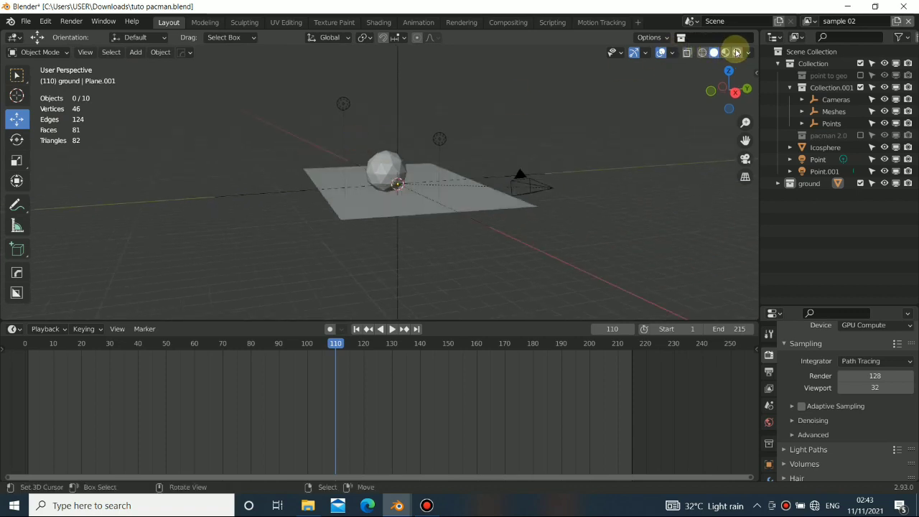
Switch to rendered shading and examine the icosphere in the sample 02 view layer from several angles close up
left_click(736, 53)
left_click_drag(376, 186, 440, 166, "alt")
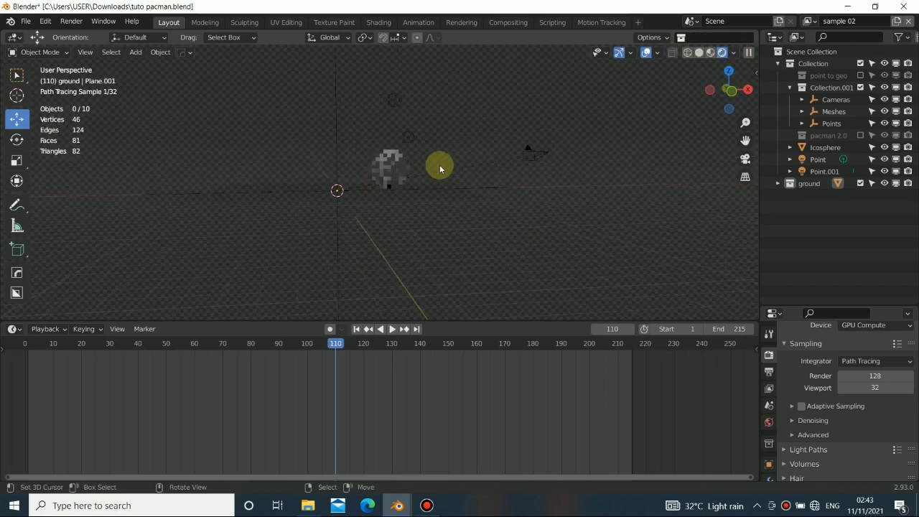
scroll(386, 172, "up", 6)
left_click_drag(521, 183, 333, 203, "alt")
middle_click_drag(333, 198, 491, 201)
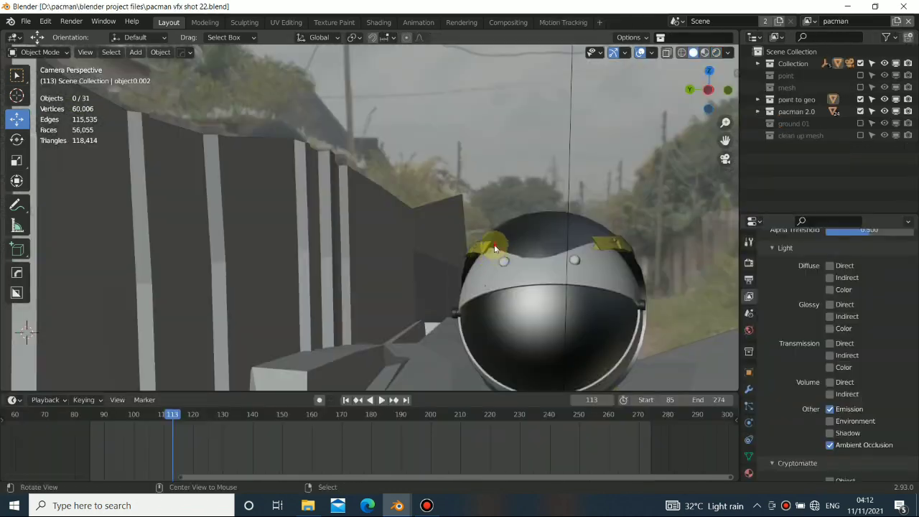
Inspect the pacman shot's reconstructed geometry in wireframe, then show the full camera frame in rendered shading
middle_click_drag(493, 248, 357, 242)
scroll(304, 251, "down", 3)
middle_click_drag(304, 250, 411, 283)
key("shift+z")
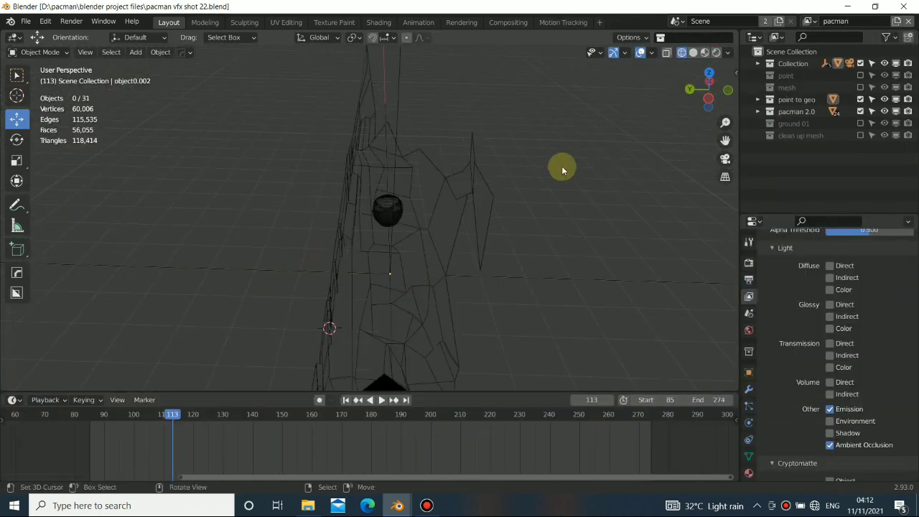
left_click(717, 53)
key("KP_0")
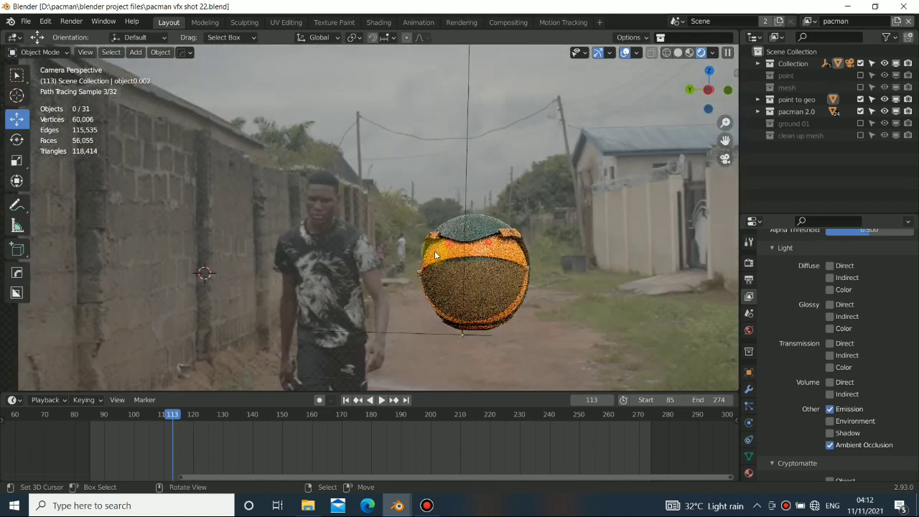
scroll(437, 271, "down", 2)
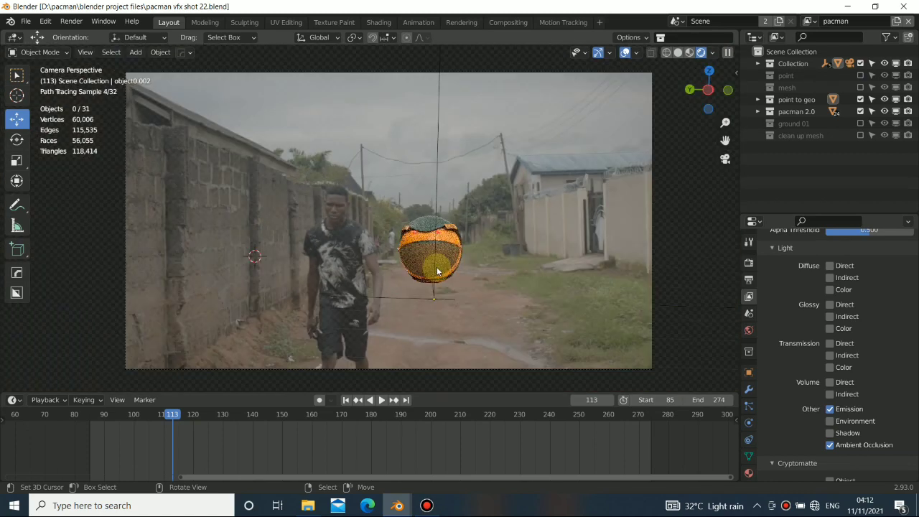
Switch to the shadow view layer and review its data and light passes
left_click(809, 21)
left_click(729, 52)
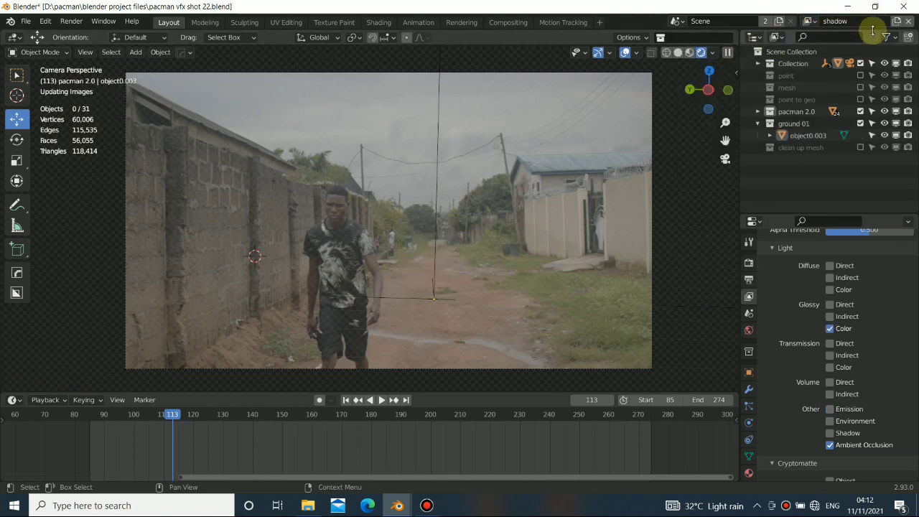
scroll(817, 319, "up", 5)
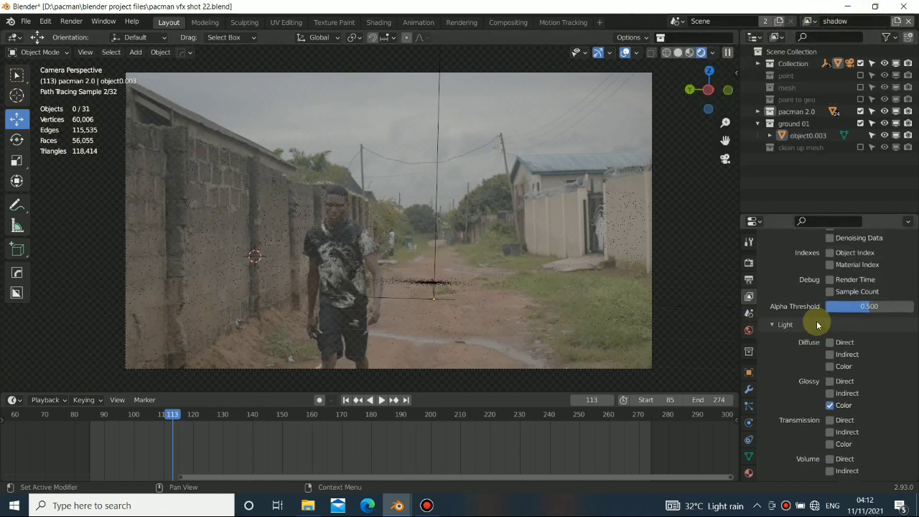
scroll(817, 318, "up", 3)
scroll(816, 317, "down", 9)
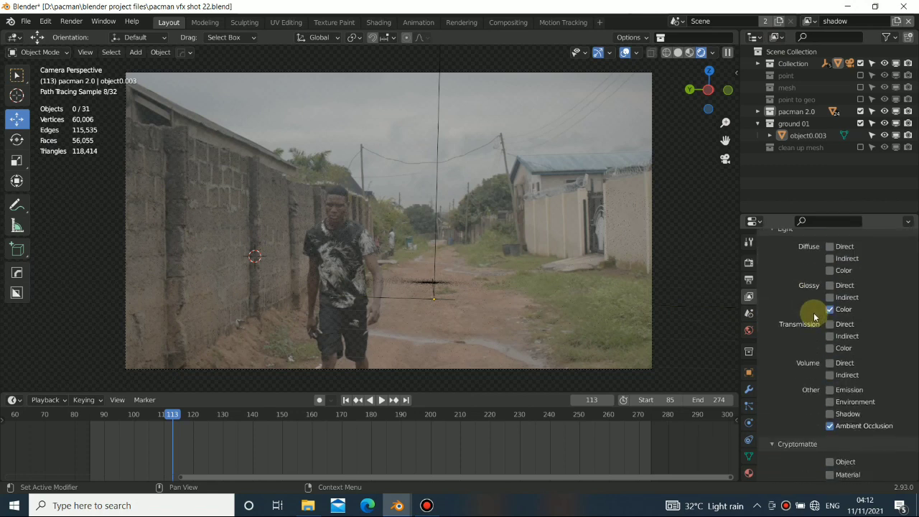
scroll(816, 316, "up", 3)
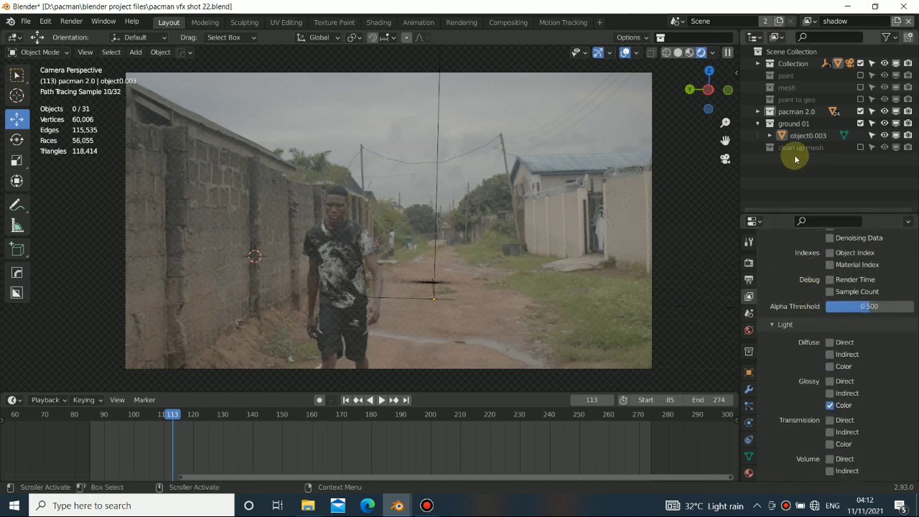
Switch back to the pacman view layer and review its render passes
left_click(806, 20)
left_click(750, 39)
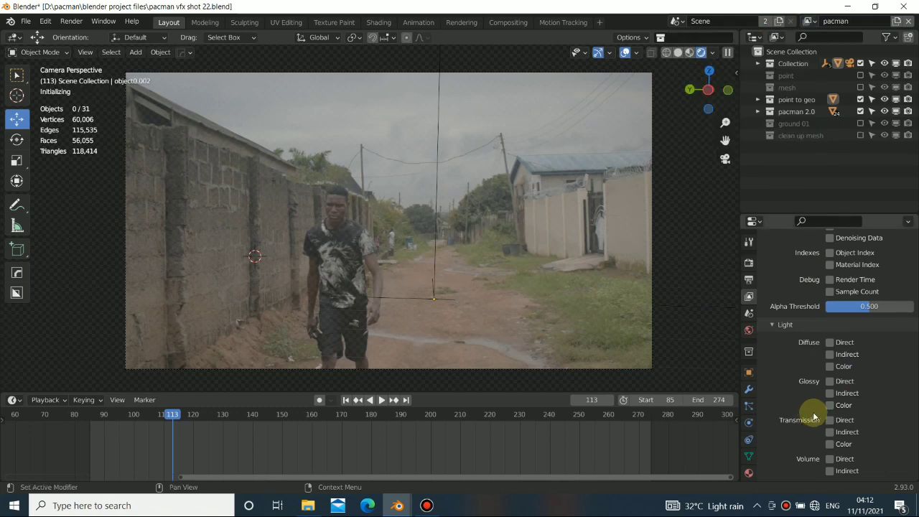
scroll(819, 401, "down", 1)
scroll(819, 400, "up", 3)
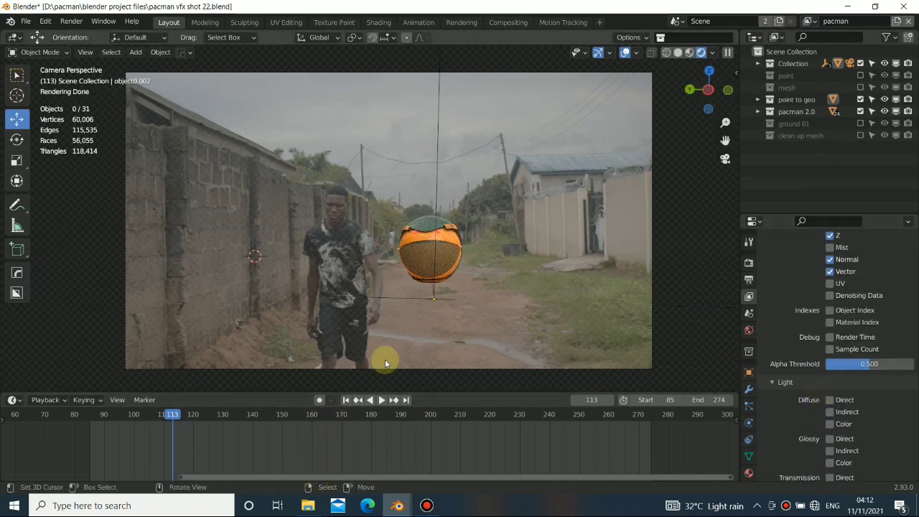
left_click(426, 505)
left_click(426, 505)
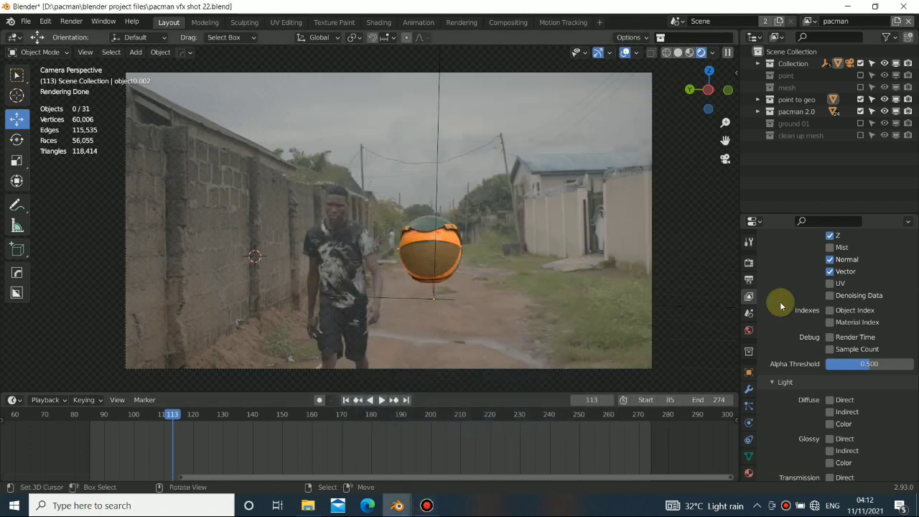
scroll(777, 299, "up", 4)
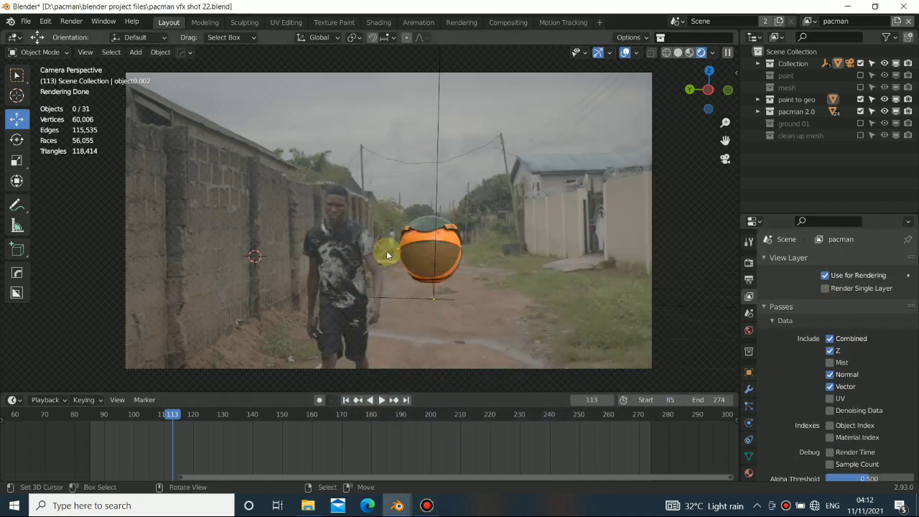
Activate the shadow view layer and view its rendered result over the full camera frame
left_click(809, 20)
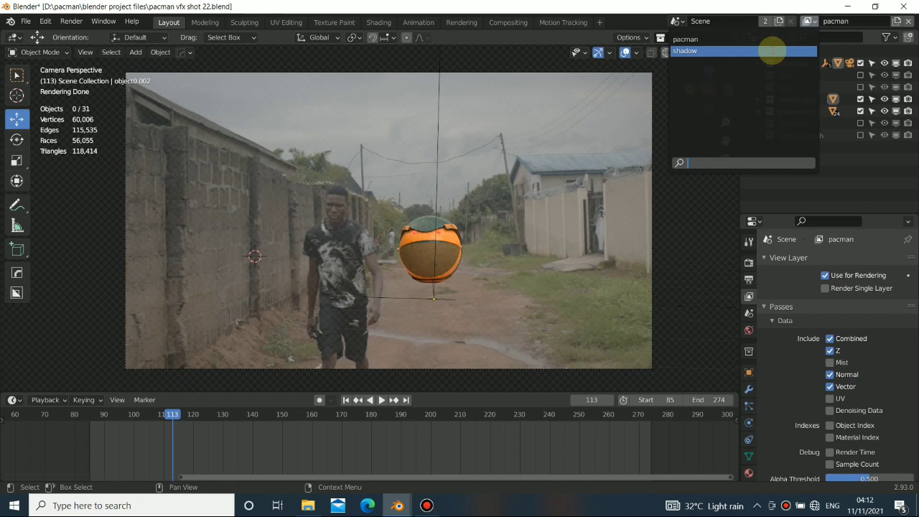
left_click(772, 50)
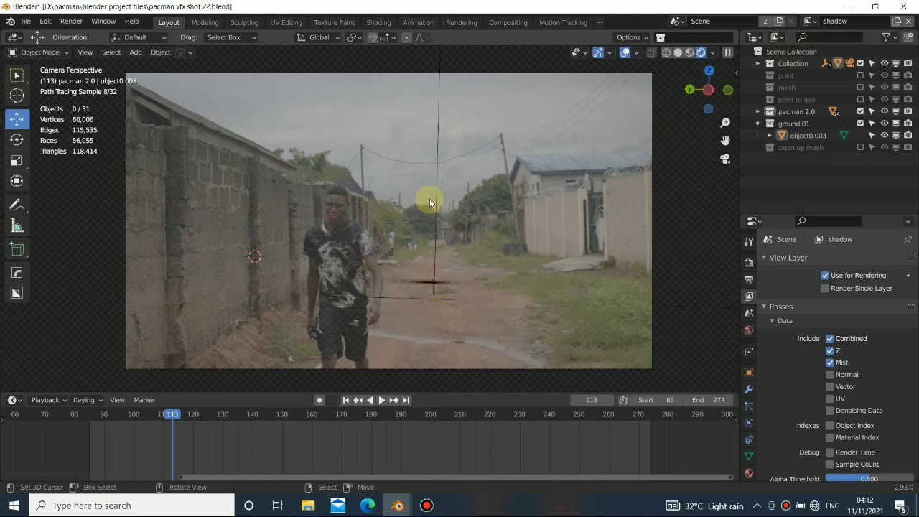
middle_click_drag(363, 296, 405, 275, "shift")
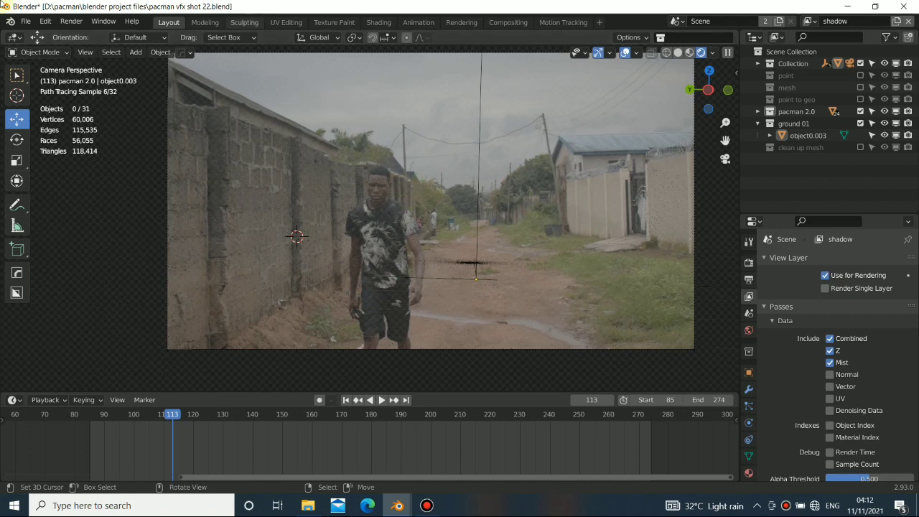
left_click(466, 157)
middle_click_drag(470, 185, 472, 192, "shift")
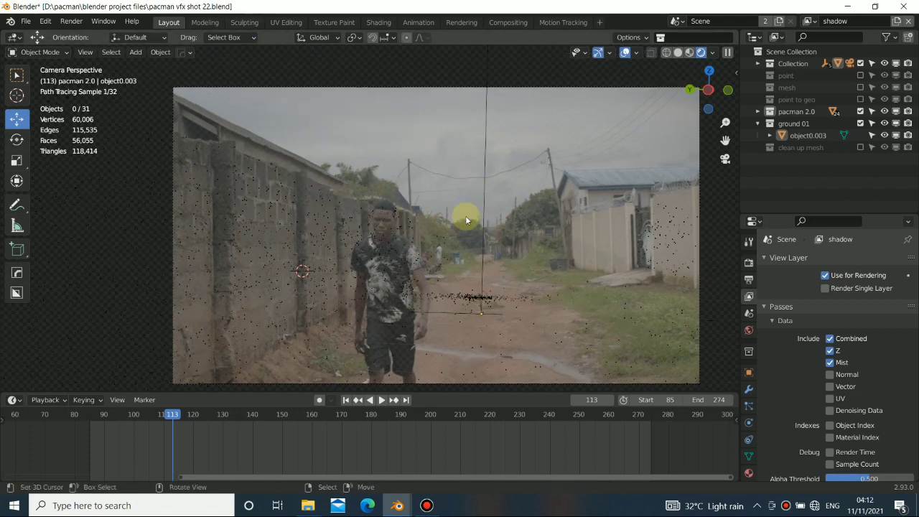
middle_click_drag(464, 269, 449, 226, "shift")
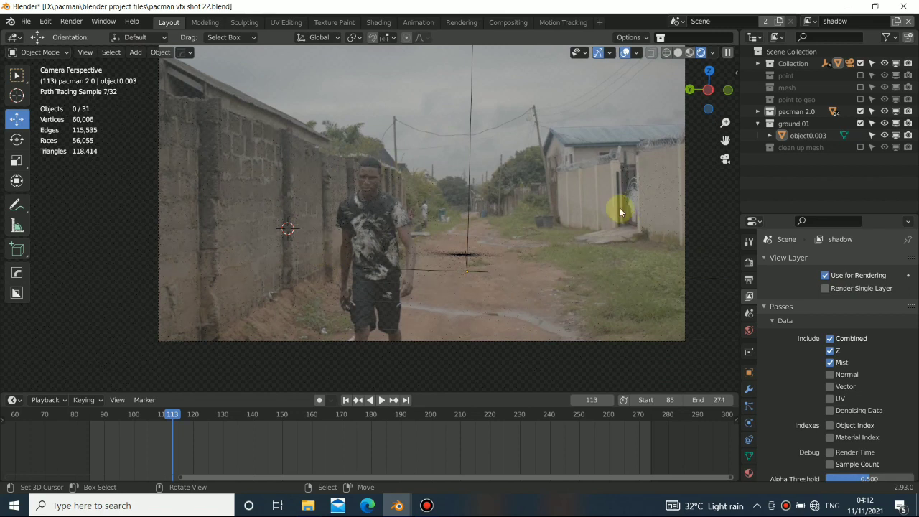
Examine the rendered ground shadow on the dirt road both close up and in the full camera frame
scroll(494, 217, "up", 3)
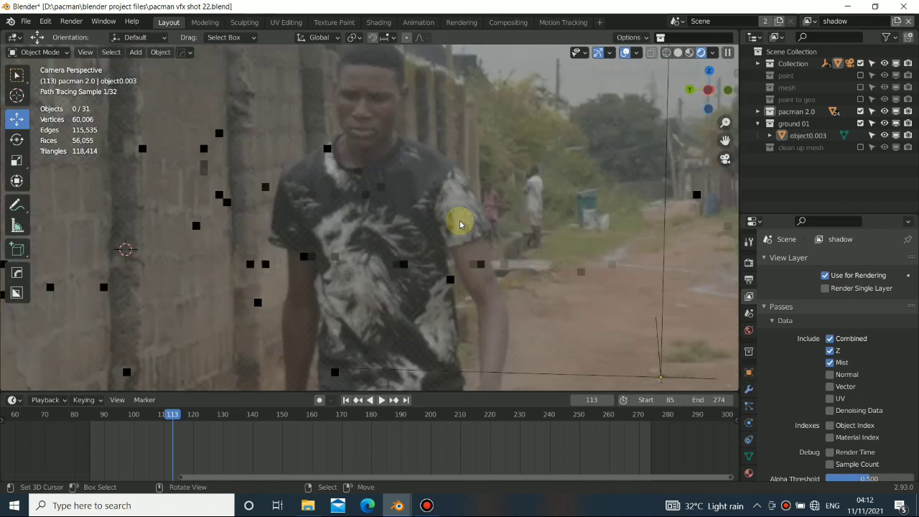
scroll(369, 277, "up", 2)
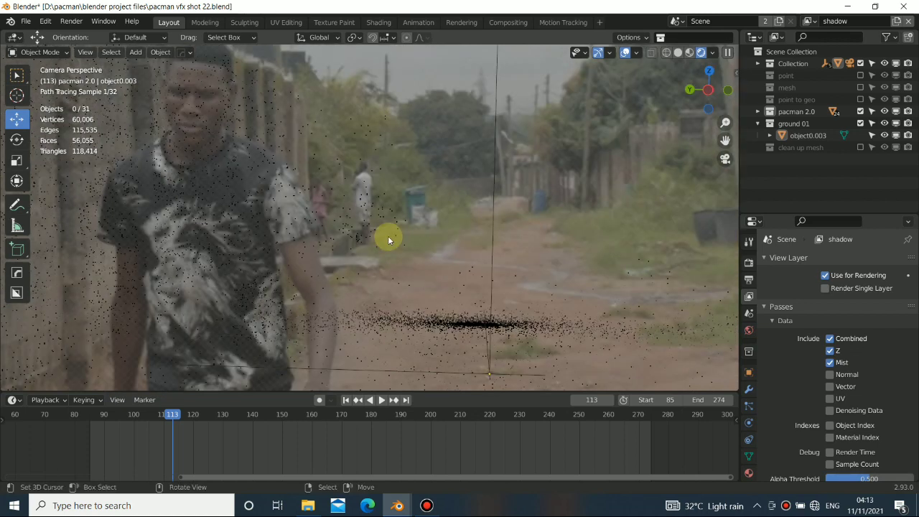
scroll(389, 240, "down", 4)
scroll(398, 263, "down", 2)
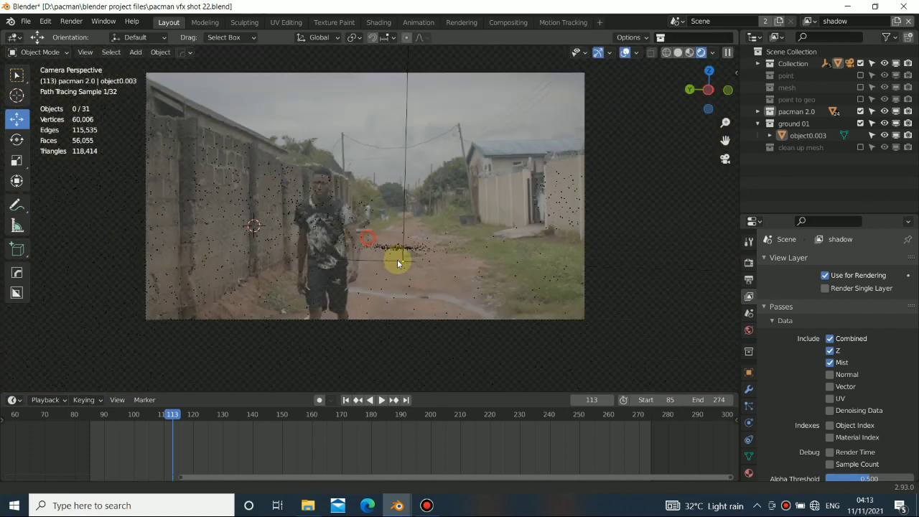
middle_click_drag(397, 264, 413, 268, "shift")
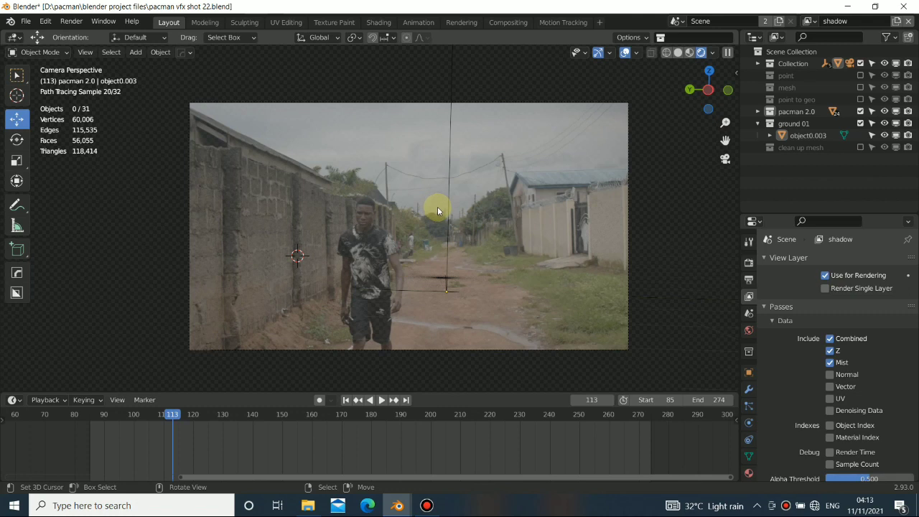
scroll(366, 328, "up", 4)
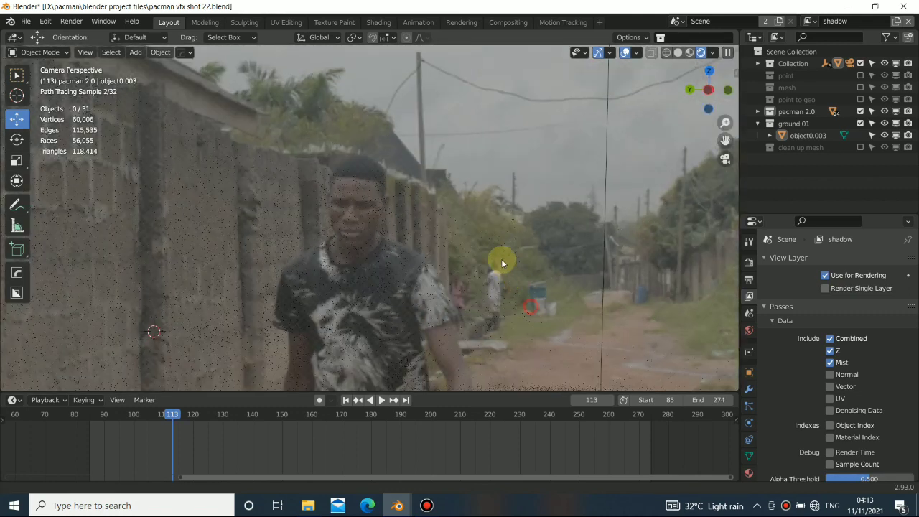
Display the Ambient Occlusion render pass for the shadow view layer in the viewport and examine the contact shadow up close
scroll(476, 222, "down", 3)
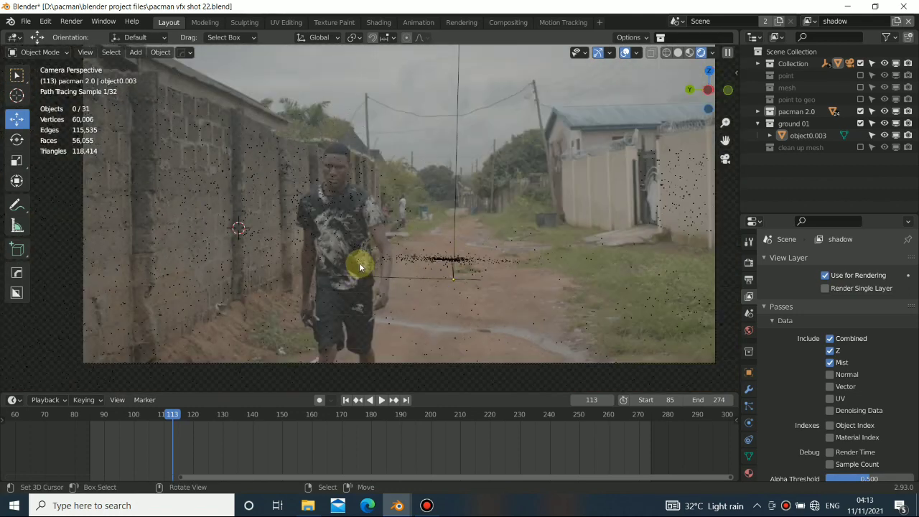
left_click(712, 53)
left_click(679, 156)
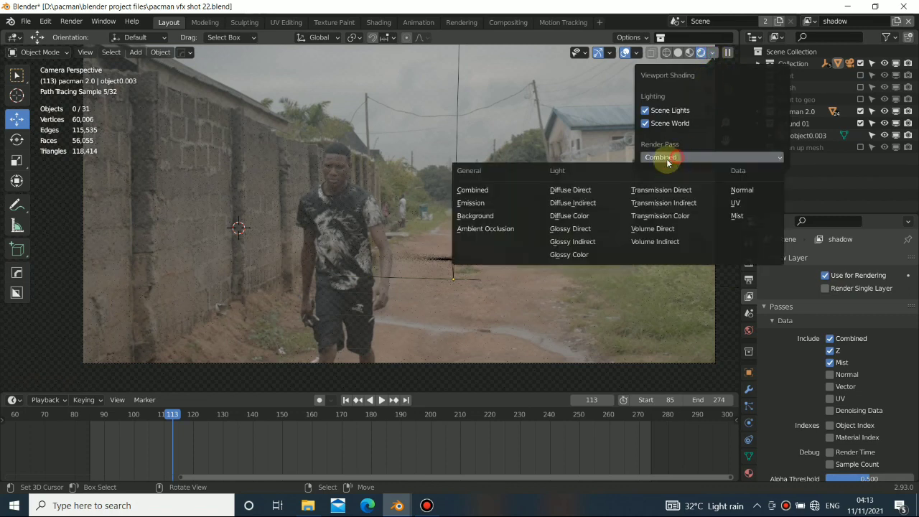
left_click(492, 229)
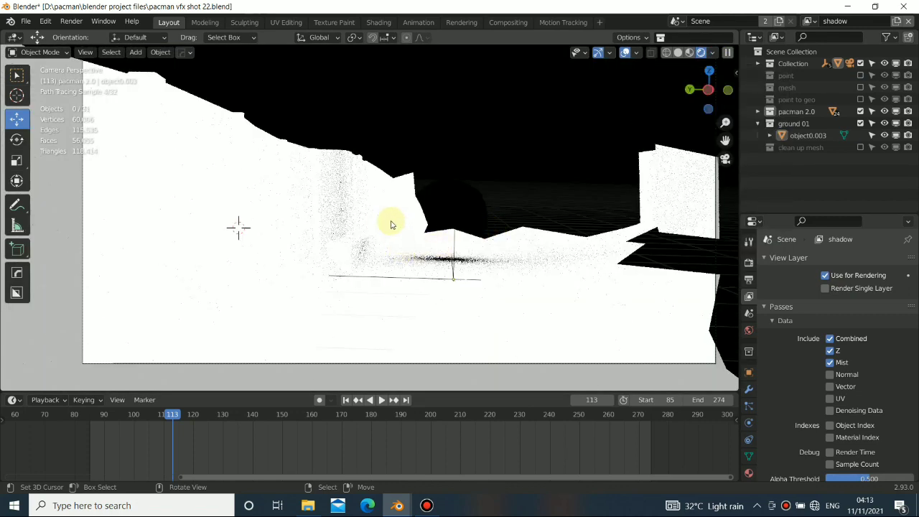
scroll(473, 269, "up", 3)
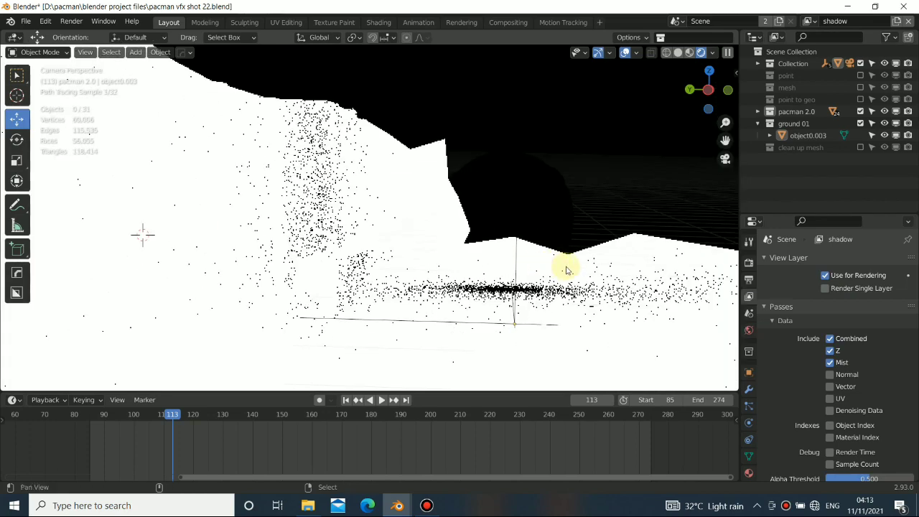
middle_click_drag(542, 260, 416, 235, "shift")
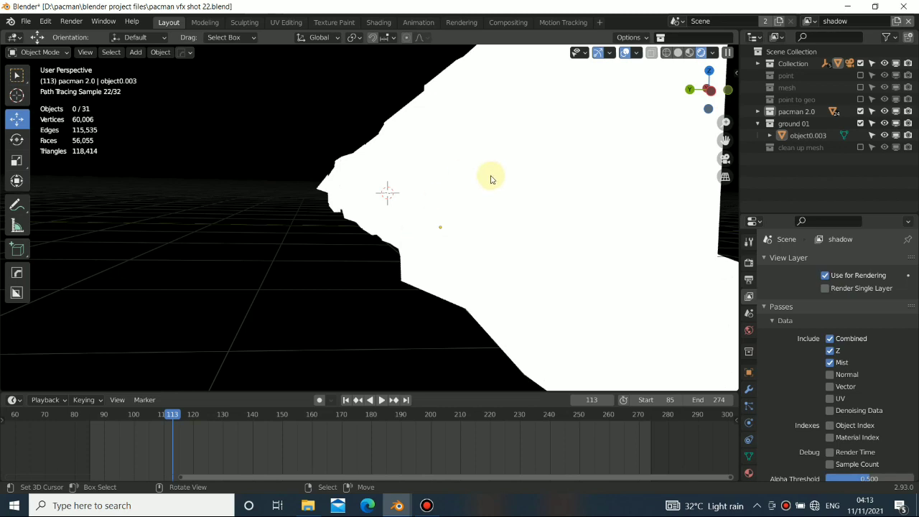
Inspect the ambient occlusion around the reconstructed geometry, compare it in wireframe, and return to the rendered camera view
scroll(492, 178, "down", 5)
mouse_move(491, 178)
middle_mouse_down()
mouse_move(455, 199)
mouse_move(596, 97)
middle_mouse_up()
scroll(383, 208, "up", 6)
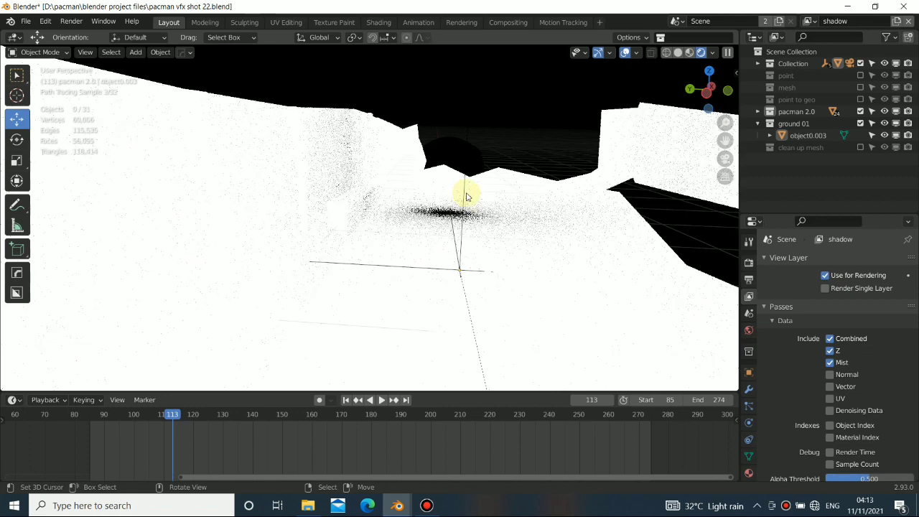
key("shift+z")
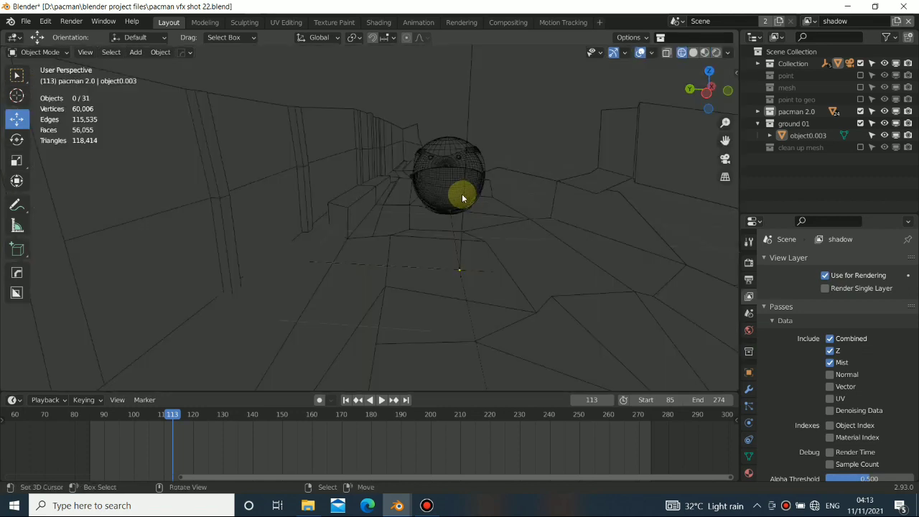
key("KP_0")
key("shift+z")
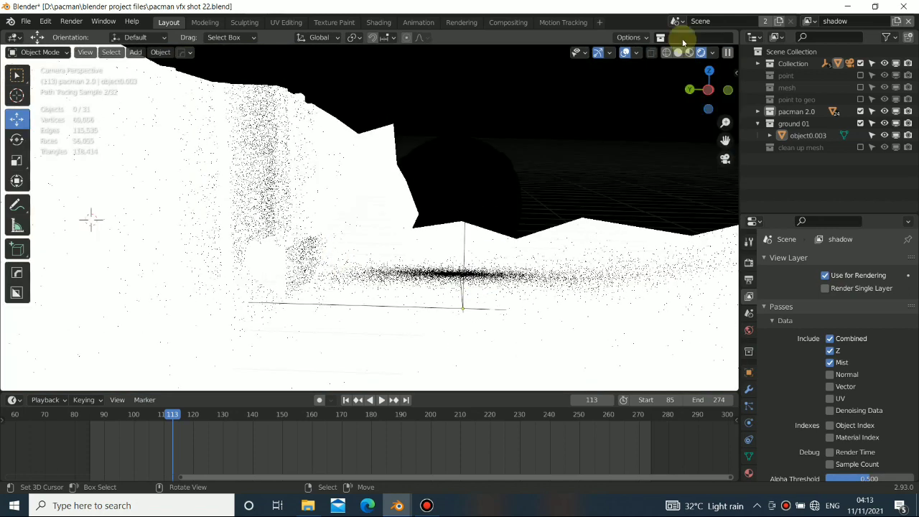
Set the viewport render pass back to Combined and examine the shadow layer over the footage
left_click(712, 52)
left_click(698, 156)
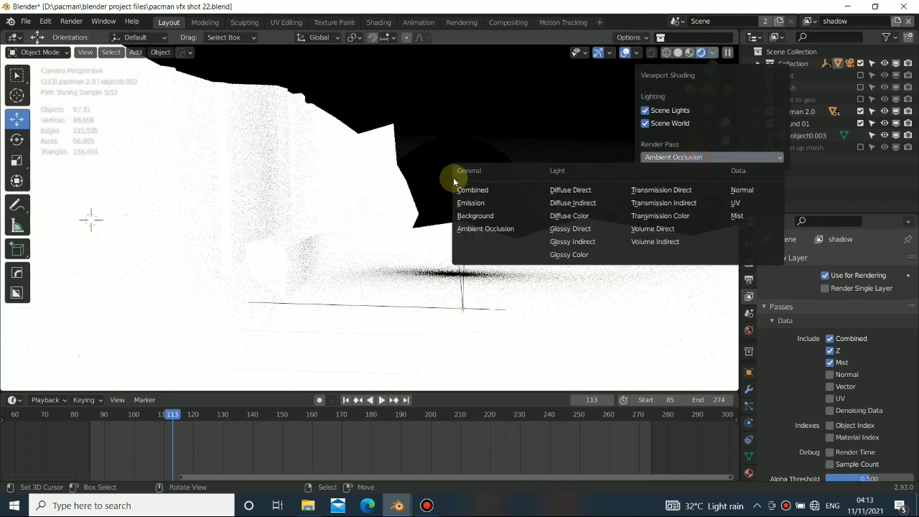
left_click(477, 194)
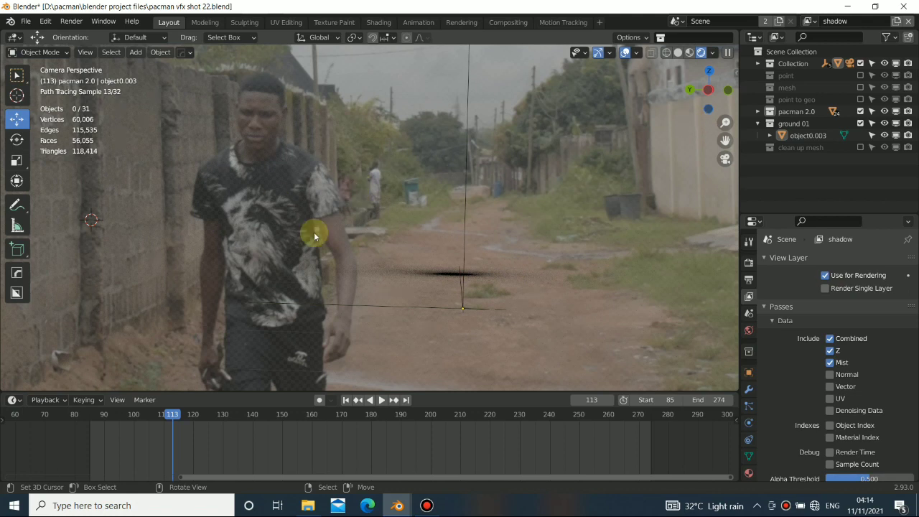
middle_click_drag(265, 234, 396, 245, "shift")
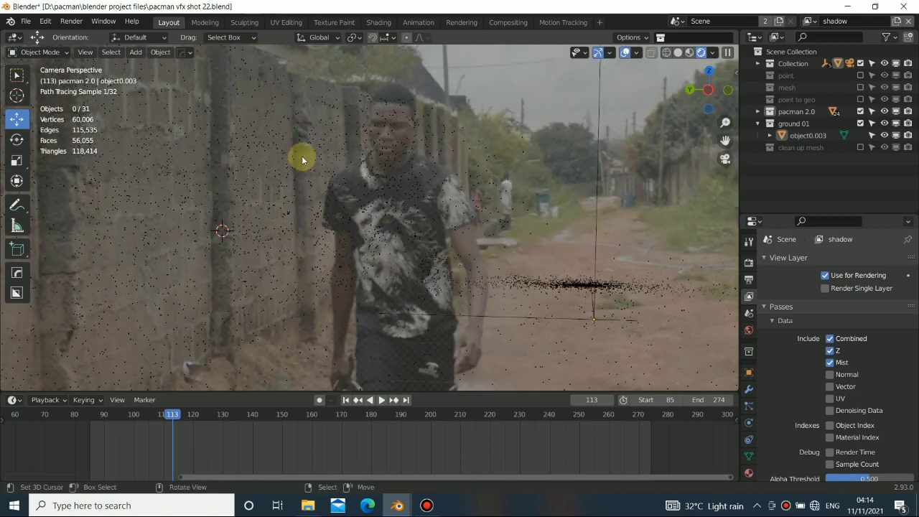
scroll(266, 173, "up", 5)
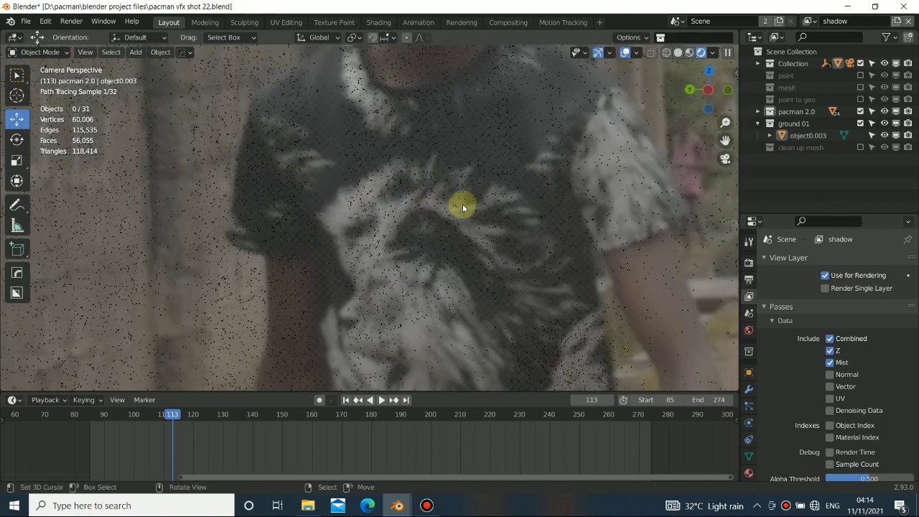
scroll(513, 228, "down", 5)
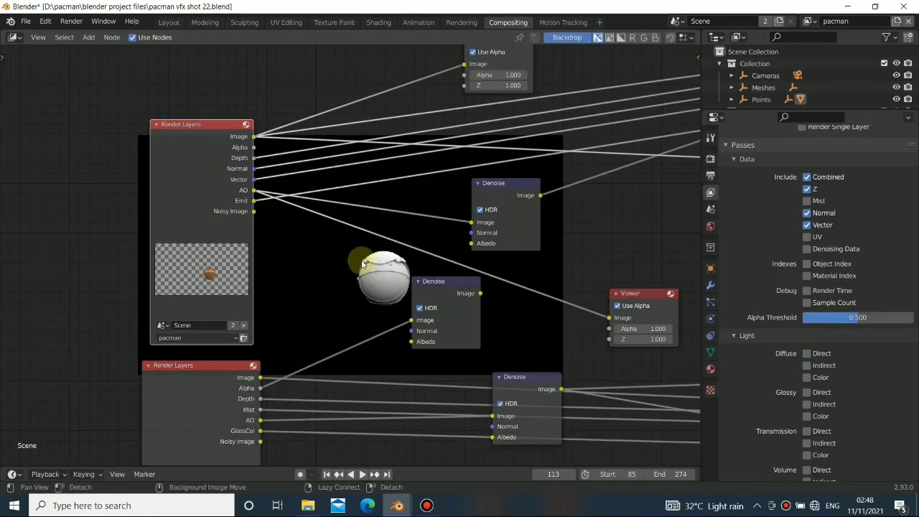
Enlarge the compositor backdrop to examine the pacman layer's ambient occlusion pass, keeping the shadow layer's nodes in view
key("alt+v")
key("alt+v")
key("alt+v")
key("alt+v")
key("alt+v")
key("alt+v")
key("alt+v")
left_click_drag(394, 289, 286, 206, "alt")
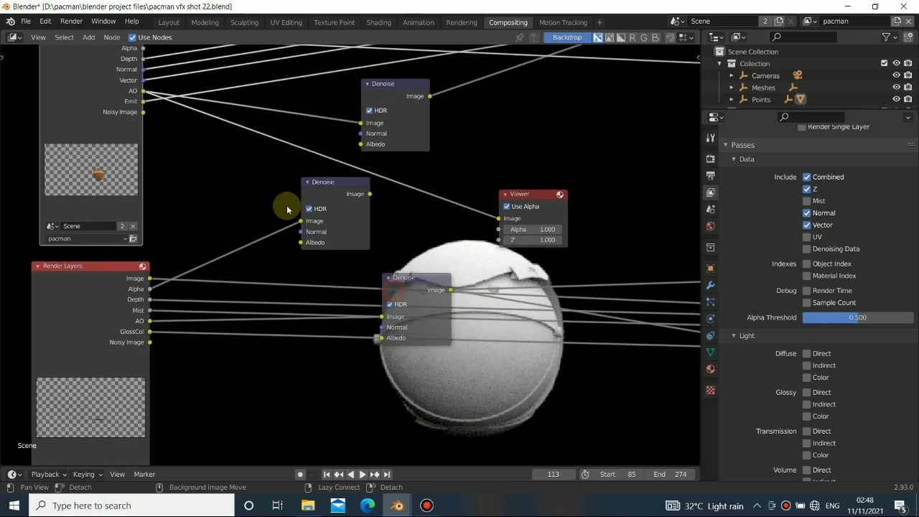
left_click_drag(538, 309, 489, 226, "alt")
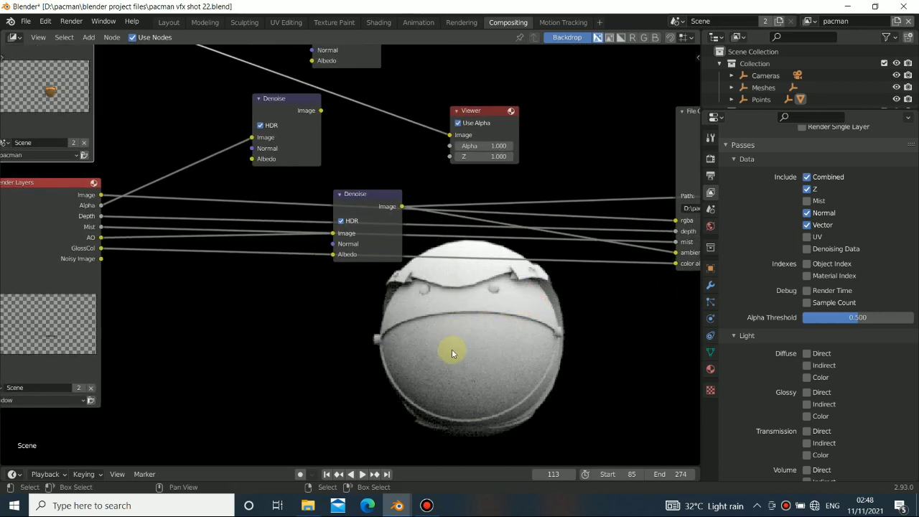
Preview the AO output of the shadow Render Layers node in the Viewer and examine its noise around the node tree
left_click(59, 243, "ctrl+shift")
left_click(59, 243, "ctrl+shift")
left_click(57, 242, "ctrl+shift")
left_click(58, 242, "ctrl+shift")
left_click(58, 242, "ctrl+shift")
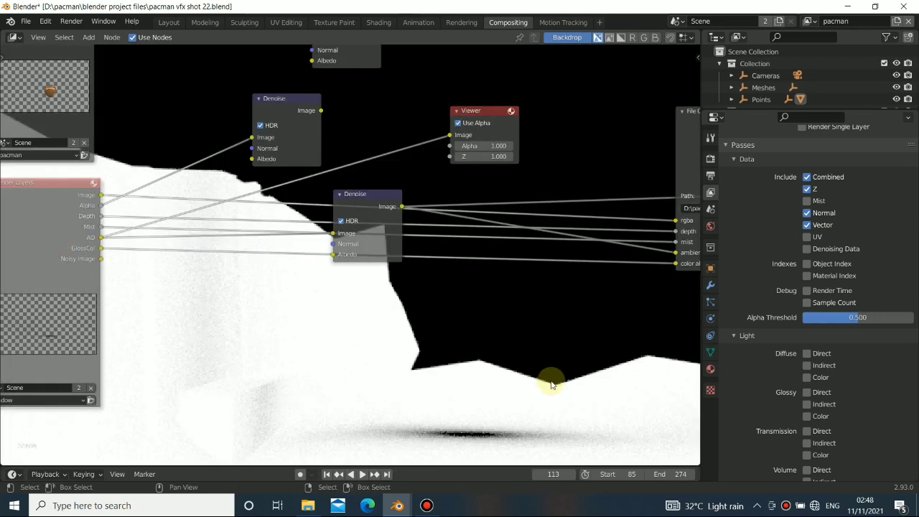
middle_click_drag(552, 384, 540, 355)
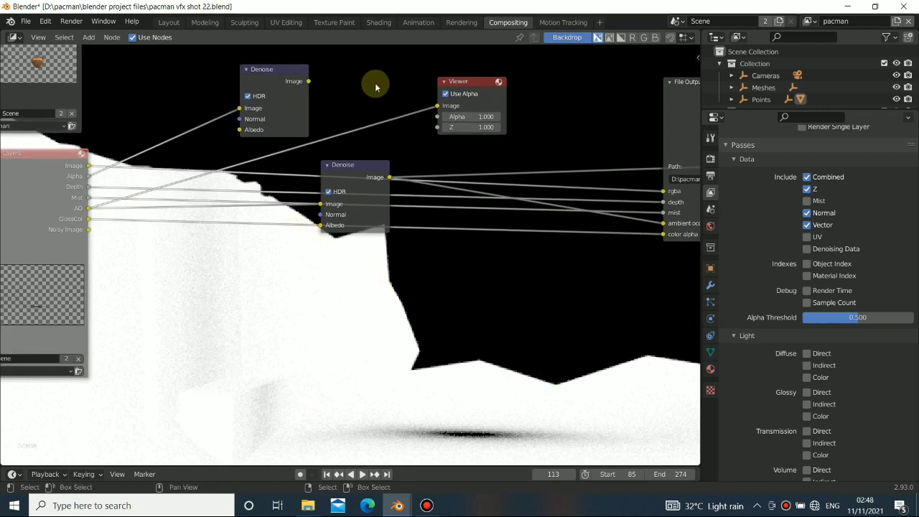
middle_click_drag(376, 87, 385, 200)
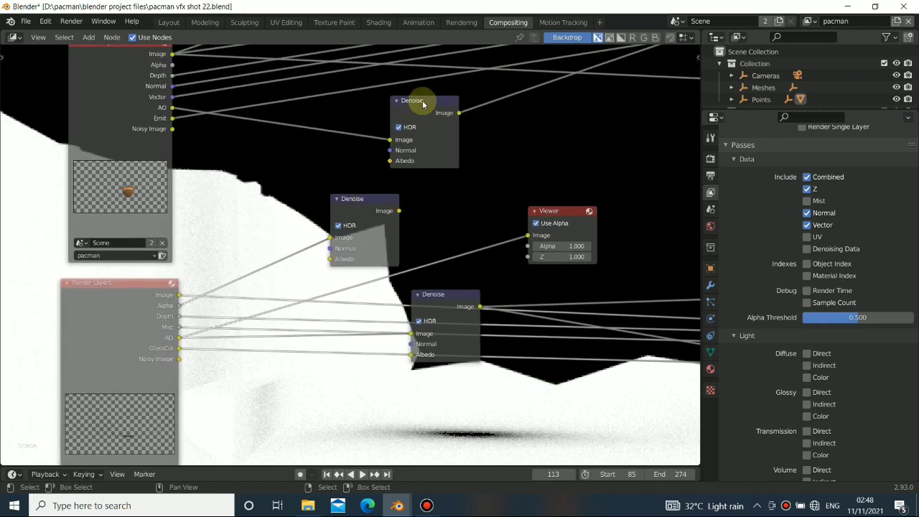
middle_click_drag(526, 144, 474, 163)
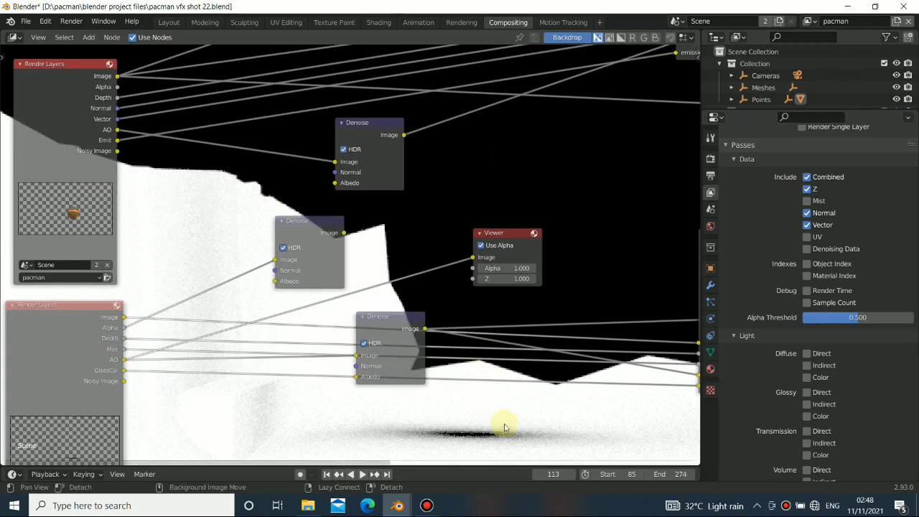
middle_click_drag(517, 412, 477, 315)
middle_click_drag(390, 144, 501, 273)
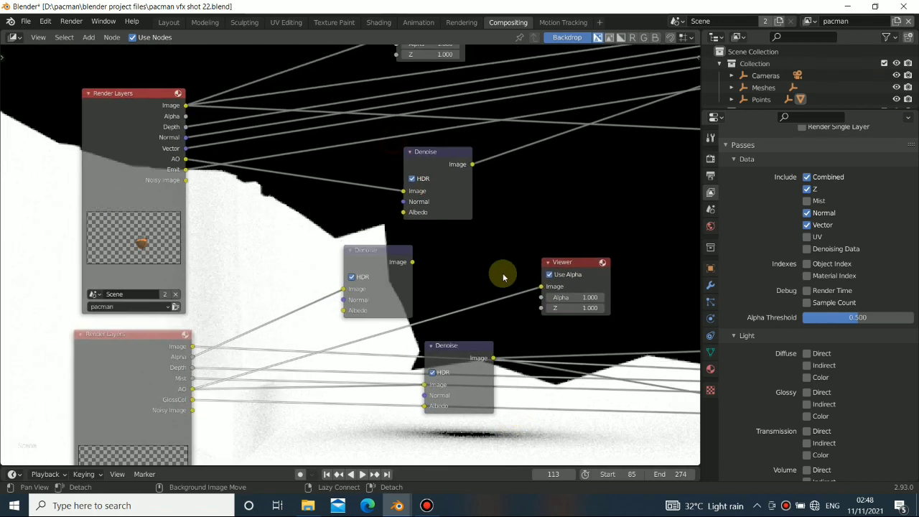
Preview the pacman layer's denoised ambient occlusion through the Viewer node and examine the cleaned-up ball
left_click(447, 160, "ctrl+shift")
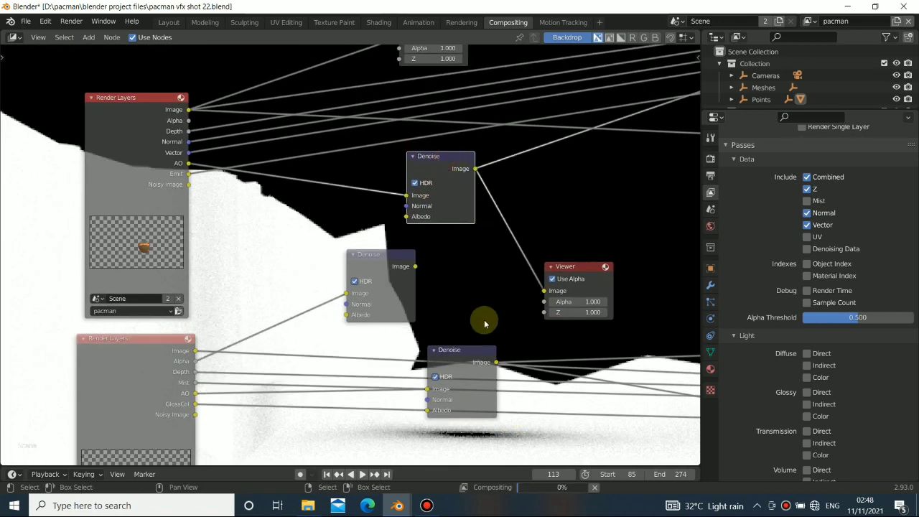
middle_click_drag(485, 320, 434, 277)
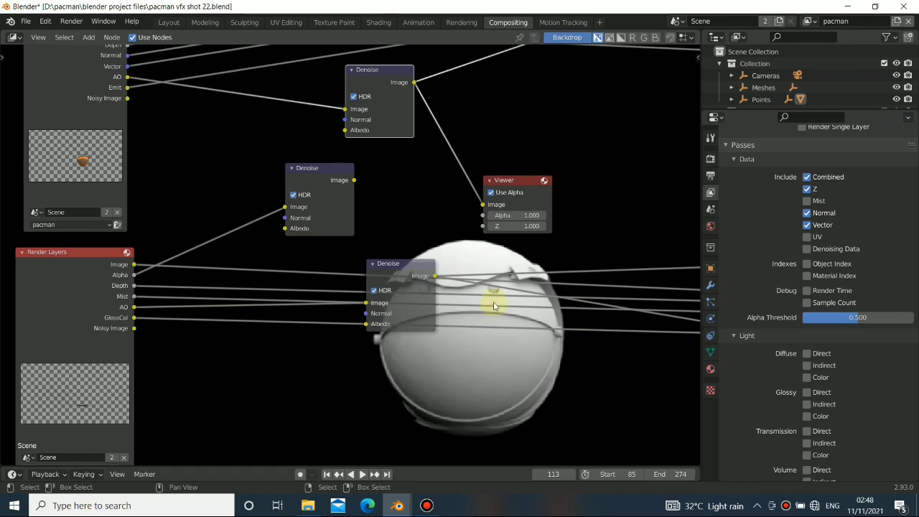
middle_click_drag(508, 349, 475, 293)
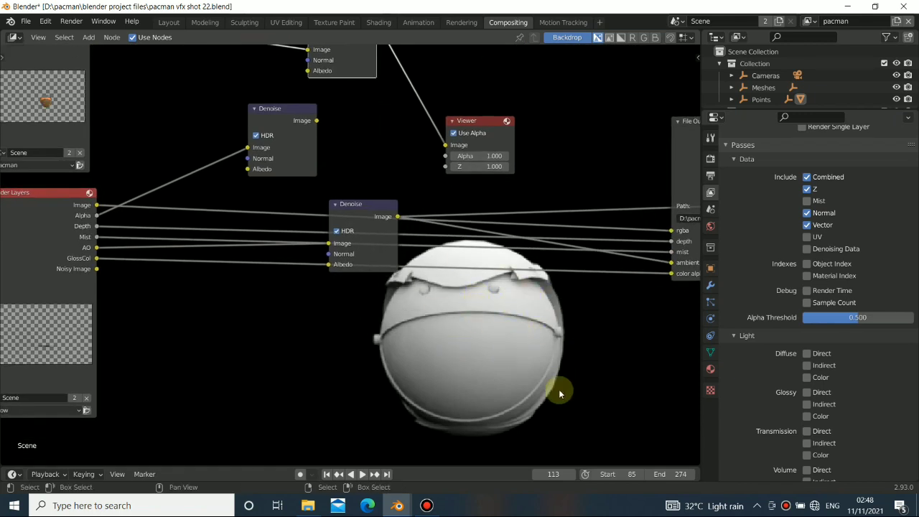
Preview the shadow layer's denoised ambient occlusion through the Viewer node and examine the ground shadow
left_click(366, 206, "ctrl+shift")
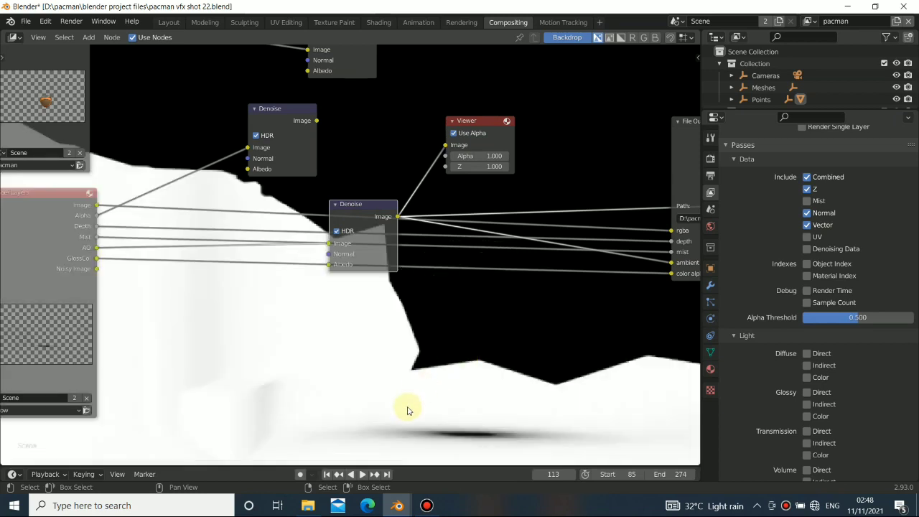
middle_click_drag(410, 408, 436, 352)
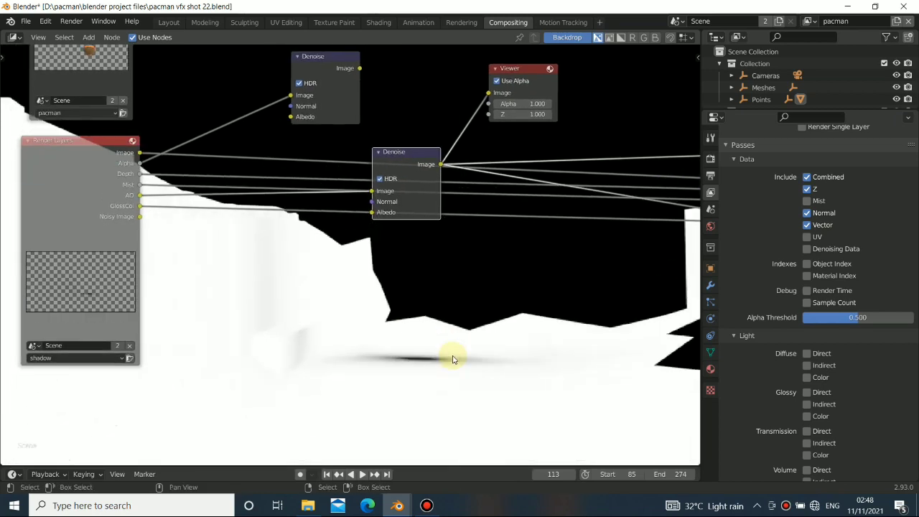
scroll(454, 357, "down", 5)
Review how the render passes connect to the File Output, Color Balance and Invert nodes across the compositing tree
middle_click_drag(543, 314, 408, 366)
left_click_drag(472, 230, 491, 315)
middle_click_drag(598, 279, 468, 333)
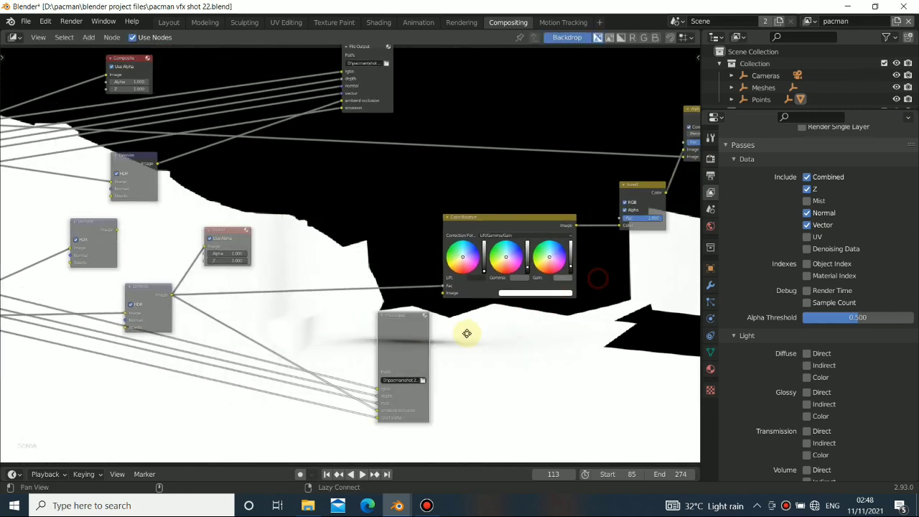
scroll(503, 193, "down", 2)
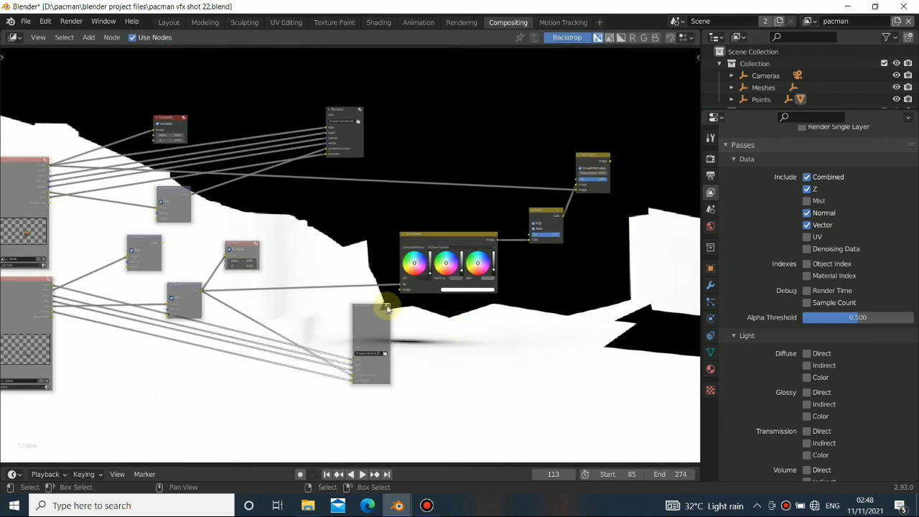
middle_click_drag(361, 215, 488, 219)
left_click_drag(558, 238, 527, 208)
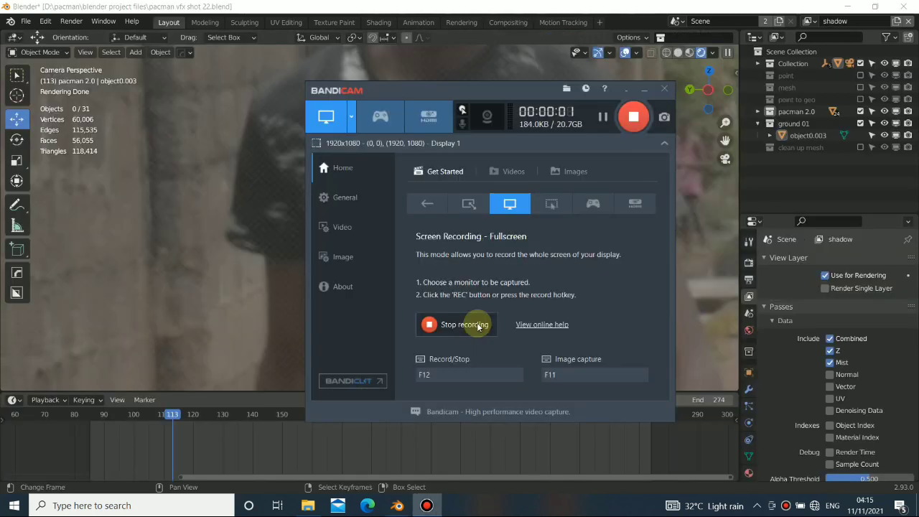
Return to the Blender layout with the full camera frame in view and activate the pacman view layer
left_click(156, 232)
scroll(448, 254, "down", 8)
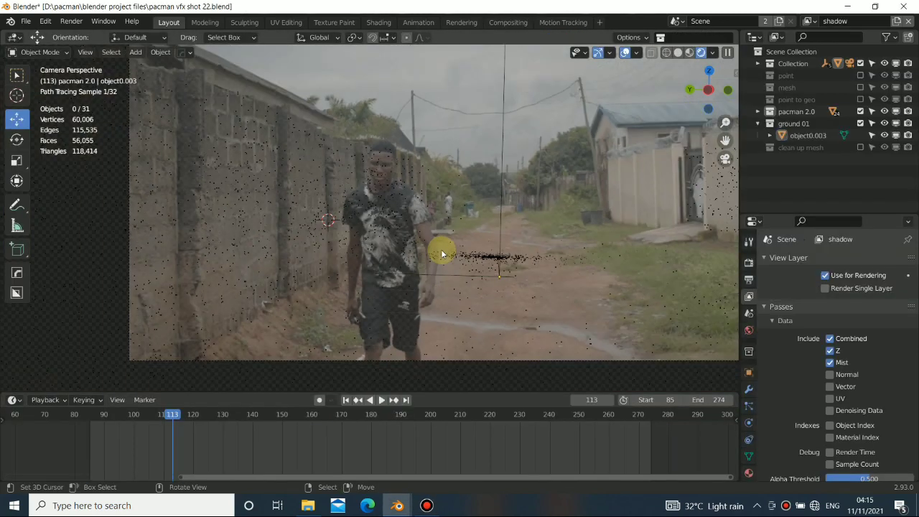
left_click(808, 21)
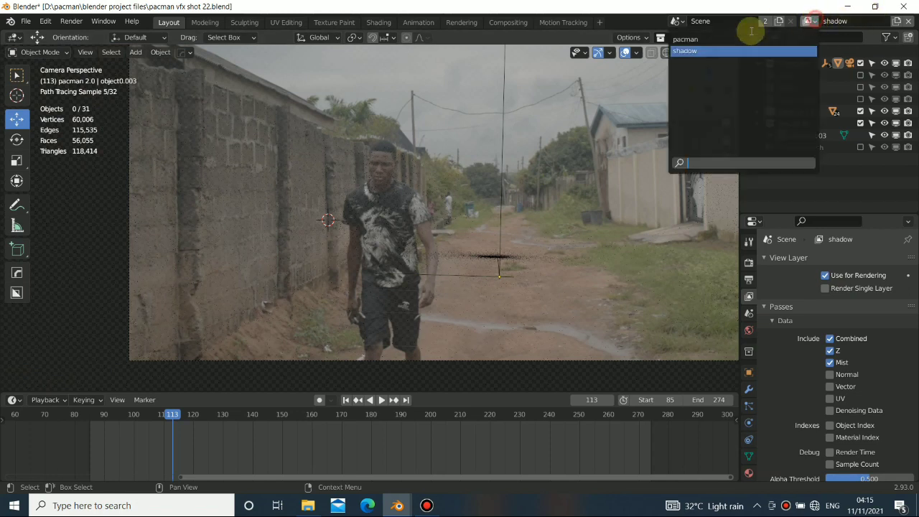
left_click(707, 39)
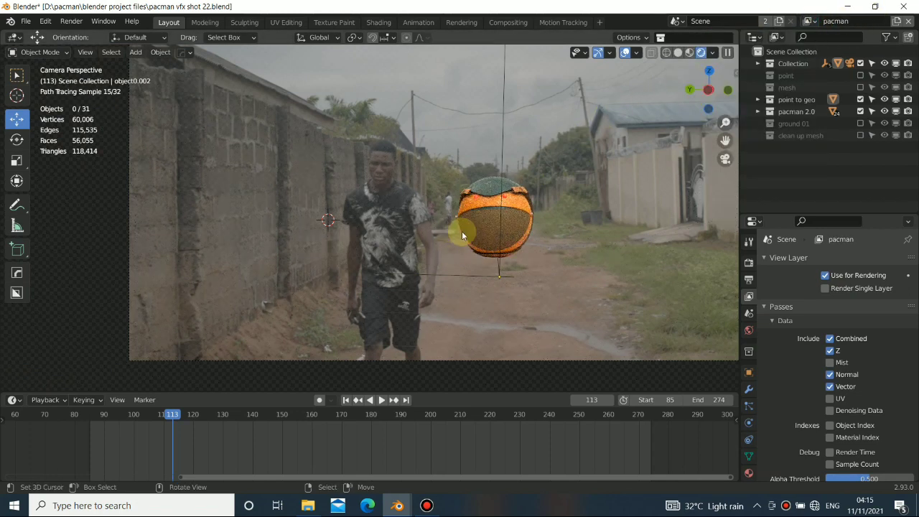
Inspect the rendered pacman ball from several angles outside the camera, then return to the full camera view
mouse_move(523, 246)
middle_mouse_down()
mouse_move(333, 262)
mouse_move(381, 289)
mouse_move(464, 306)
mouse_move(449, 229)
mouse_move(403, 222)
mouse_move(470, 250)
middle_mouse_up()
left_click_drag(457, 263, 378, 281, "alt")
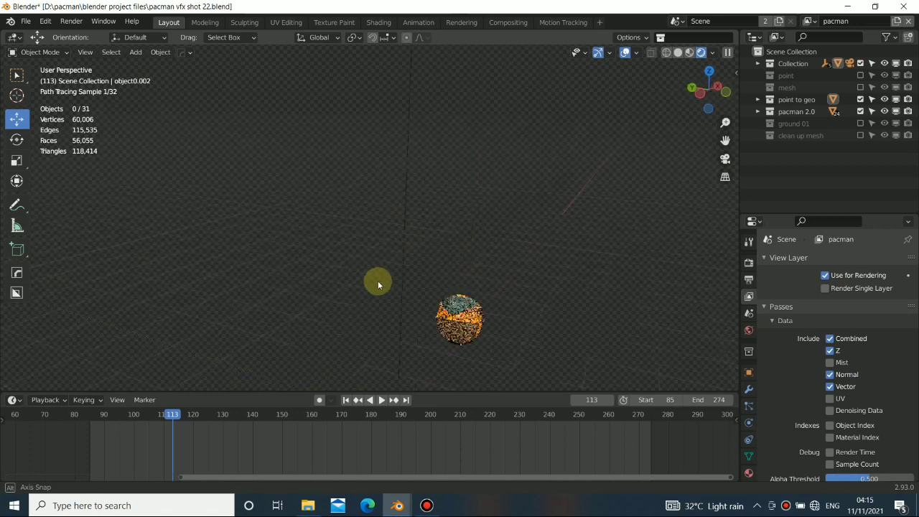
left_click_drag(442, 314, 398, 217, "alt+shift")
scroll(410, 242, "up", 5)
mouse_move(410, 246)
middle_mouse_down()
mouse_move(480, 243)
mouse_move(328, 255)
mouse_move(205, 240)
mouse_move(454, 239)
middle_mouse_up()
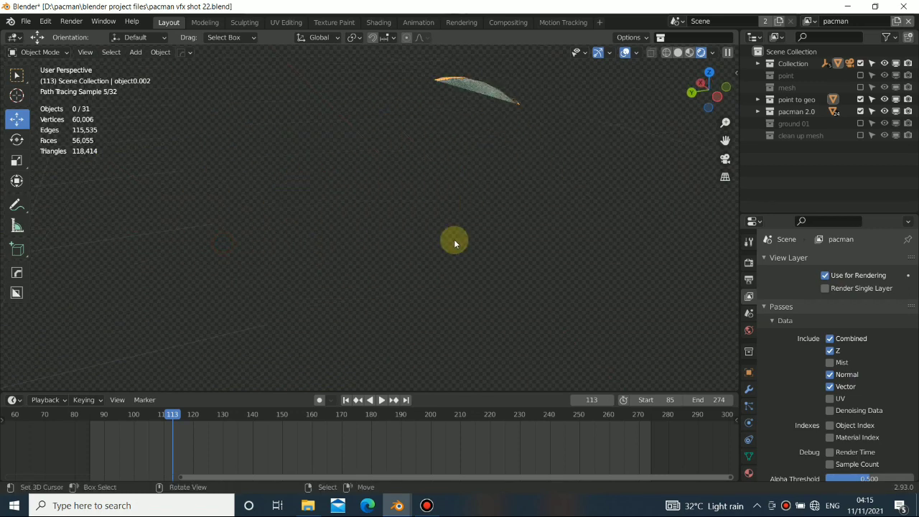
key("KP_0")
left_click_drag(465, 232, 415, 253, "alt+shift")
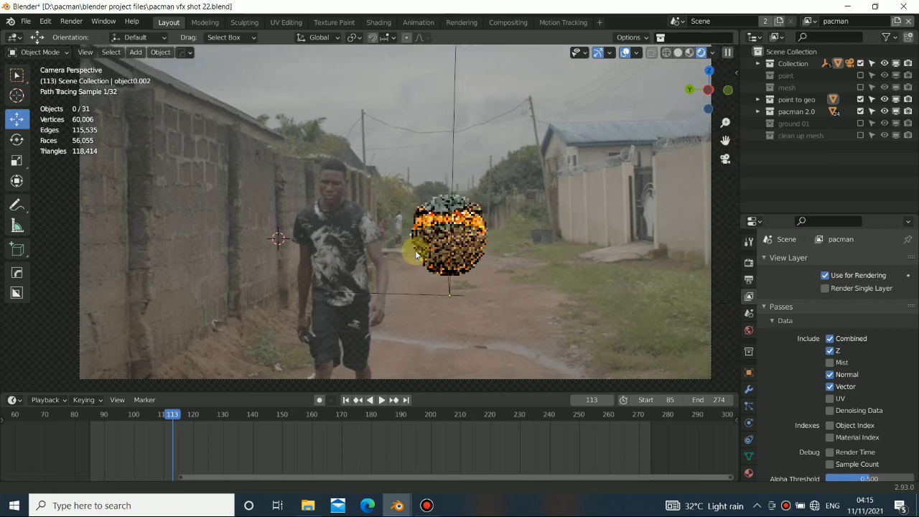
scroll(415, 253, "down", 1)
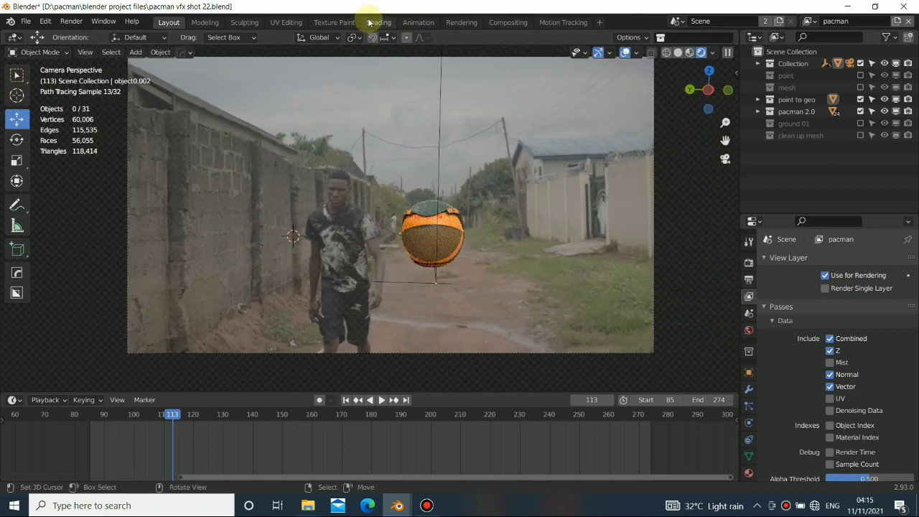
Switch to the Shading workspace and bring the World node tree into view
middle_click_drag(349, 212, 357, 222, "shift")
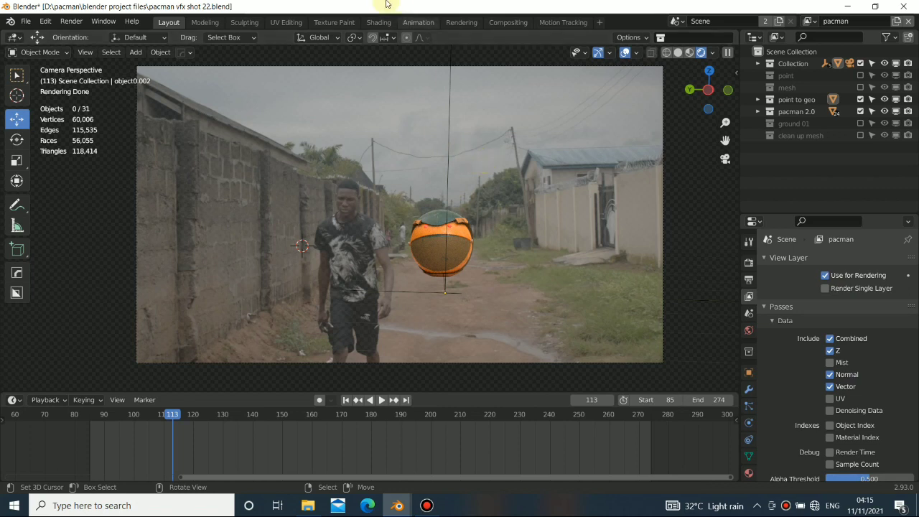
left_click(379, 23)
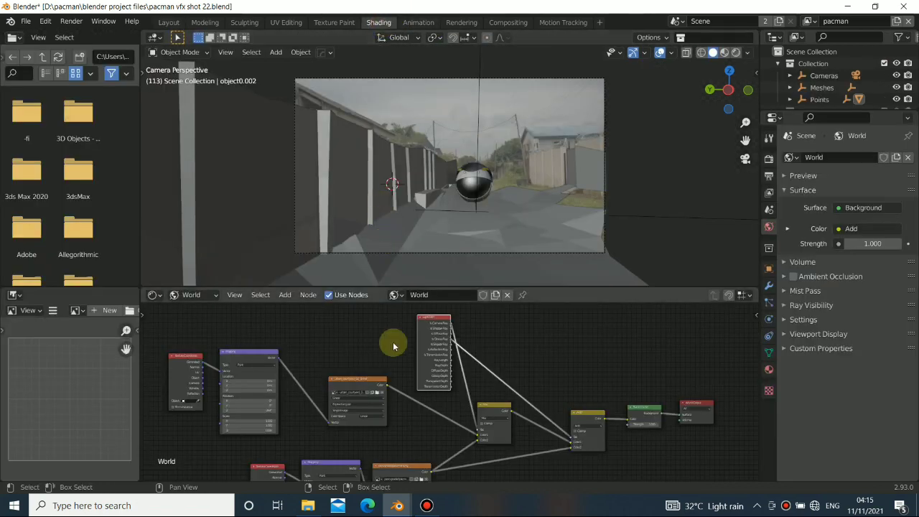
middle_click_drag(321, 371, 348, 336)
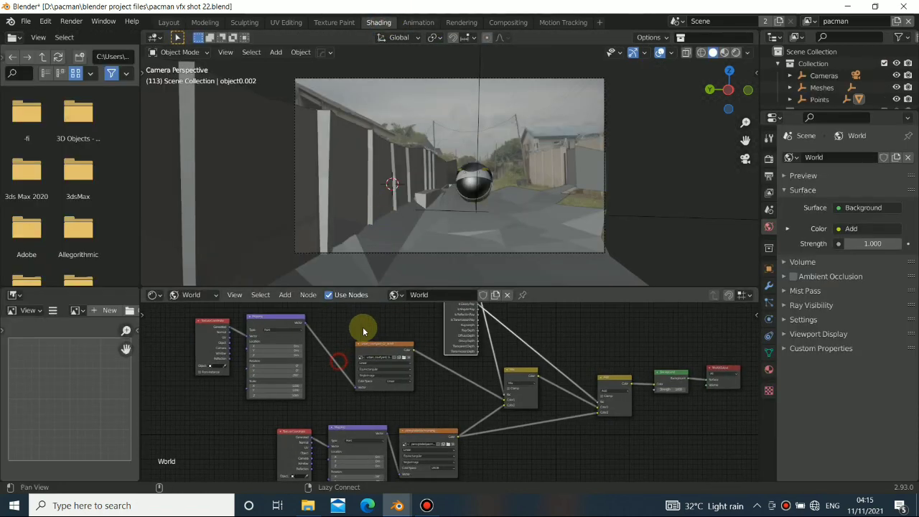
scroll(594, 304, "down", 1)
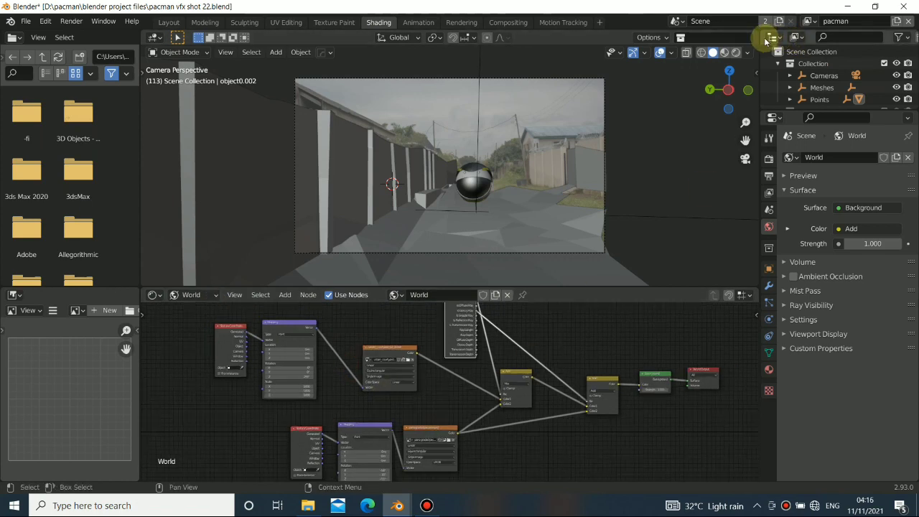
Set the render engine to Eevee and turn off the transparent film background
left_click(771, 157)
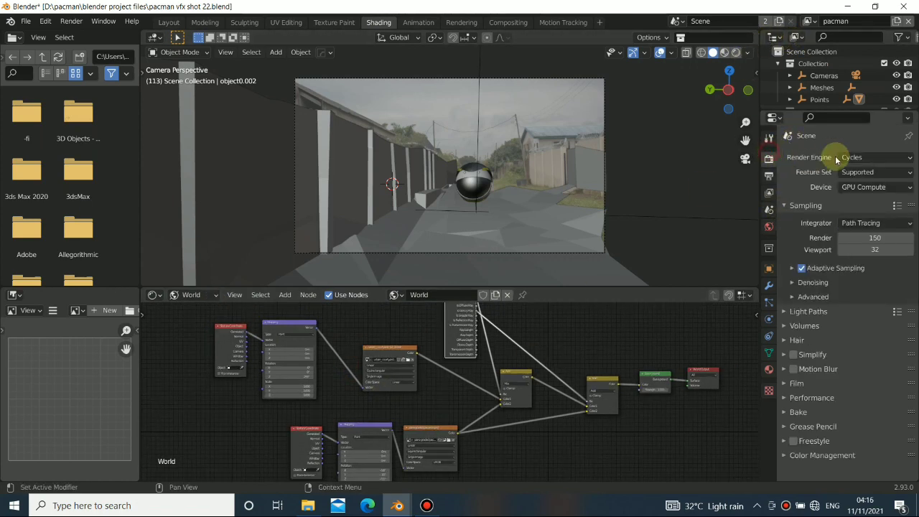
left_click(848, 156)
left_click(850, 171)
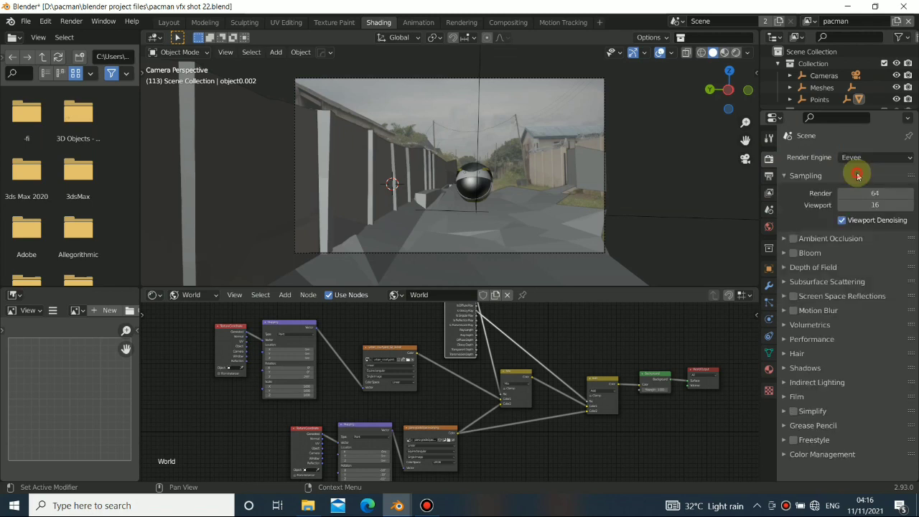
left_click(787, 369)
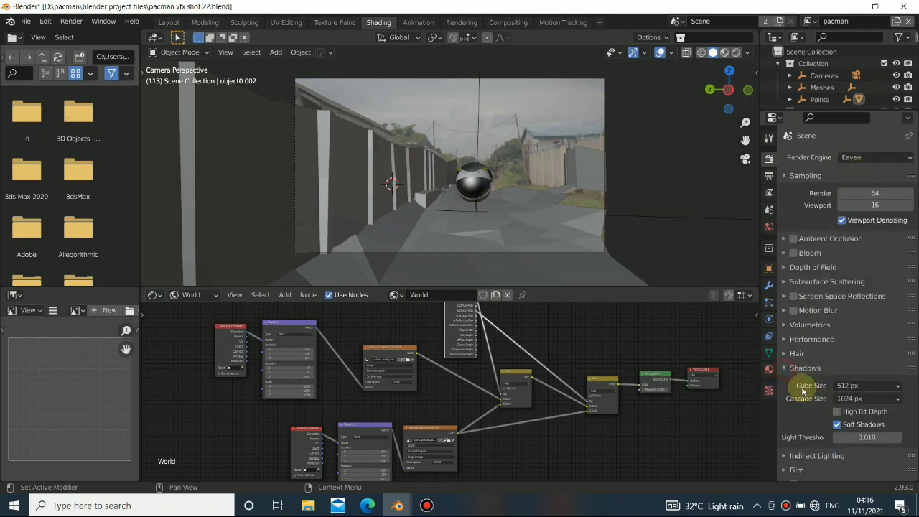
left_click(788, 369)
left_click(789, 398)
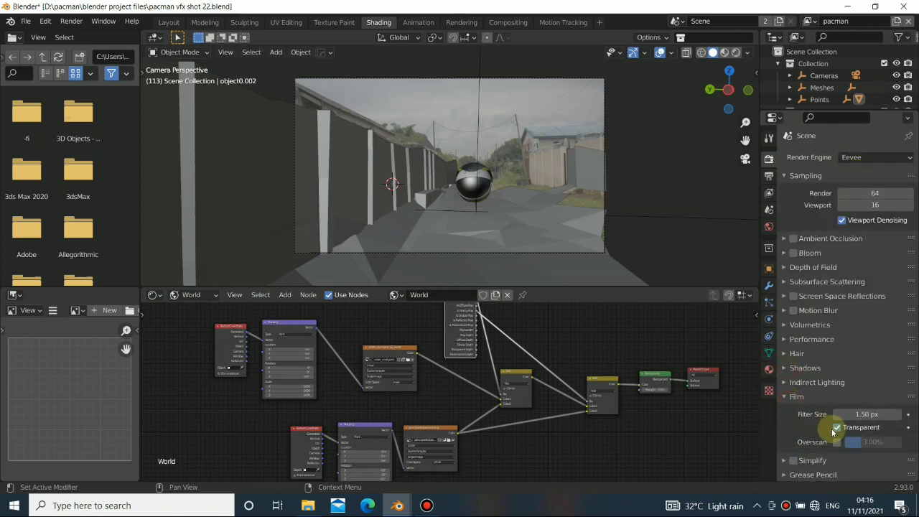
Display the viewport in rendered shading, look at the scene from outside the camera and return to the camera view
left_click(737, 53)
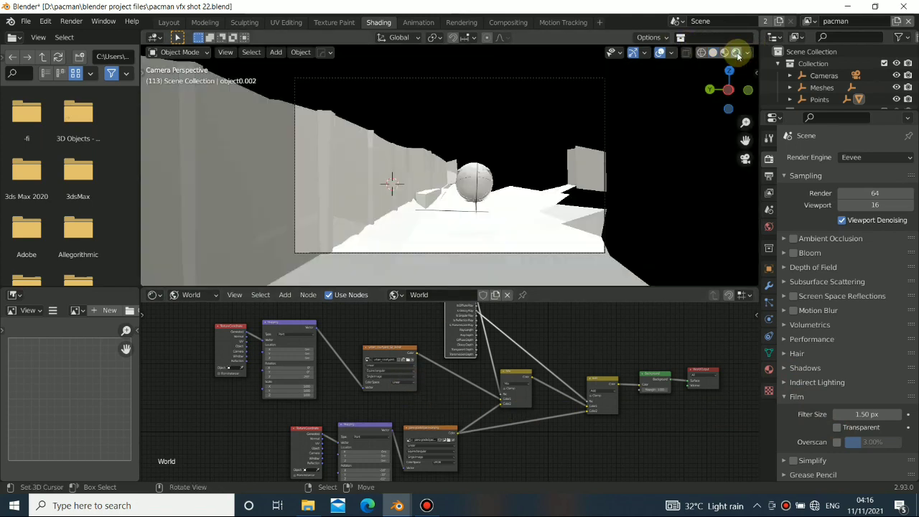
middle_click_drag(423, 181, 376, 180)
key("KP_0")
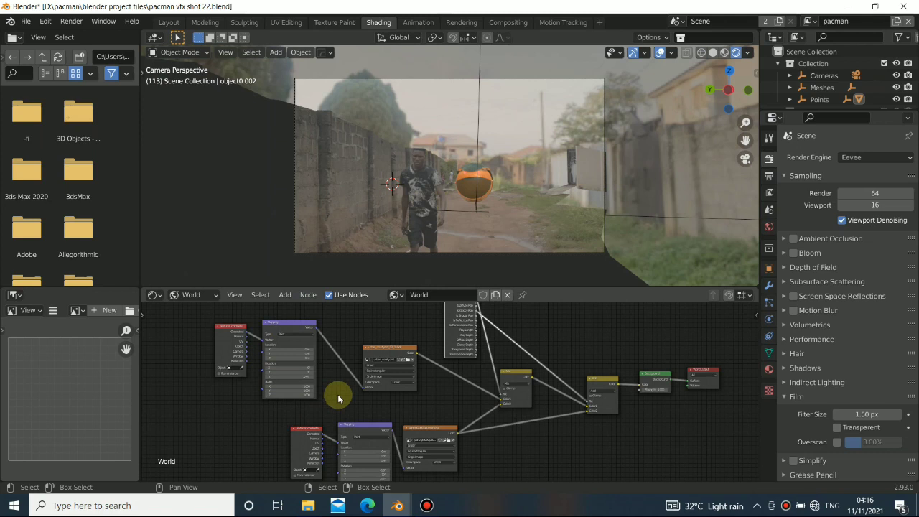
Preview the "pano graded pacman.png" environment texture on its own as the world lighting
middle_click_drag(353, 402, 296, 339)
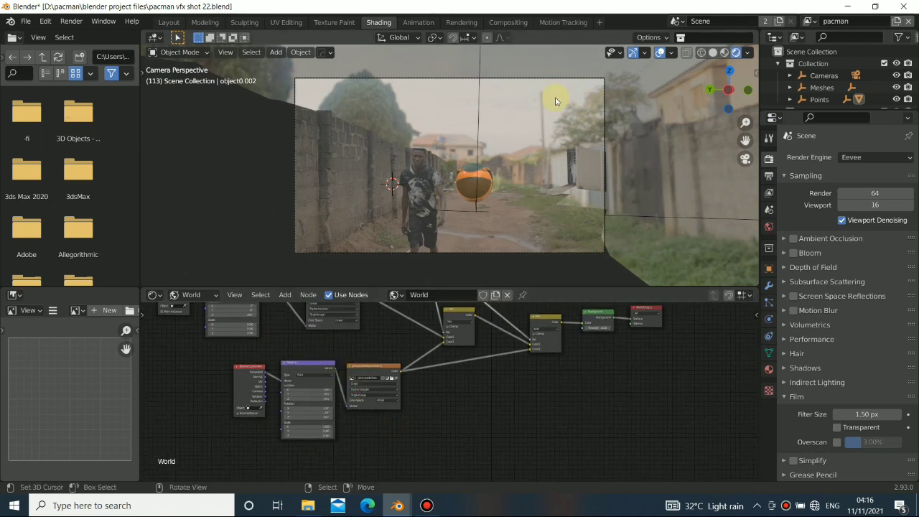
scroll(388, 409, "up", 3)
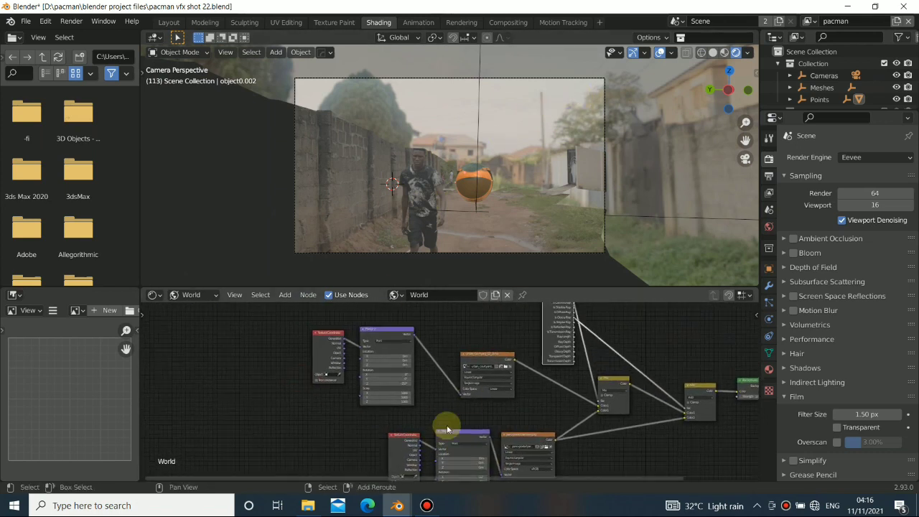
scroll(459, 428, "up", 5)
middle_click_drag(461, 478, 351, 331)
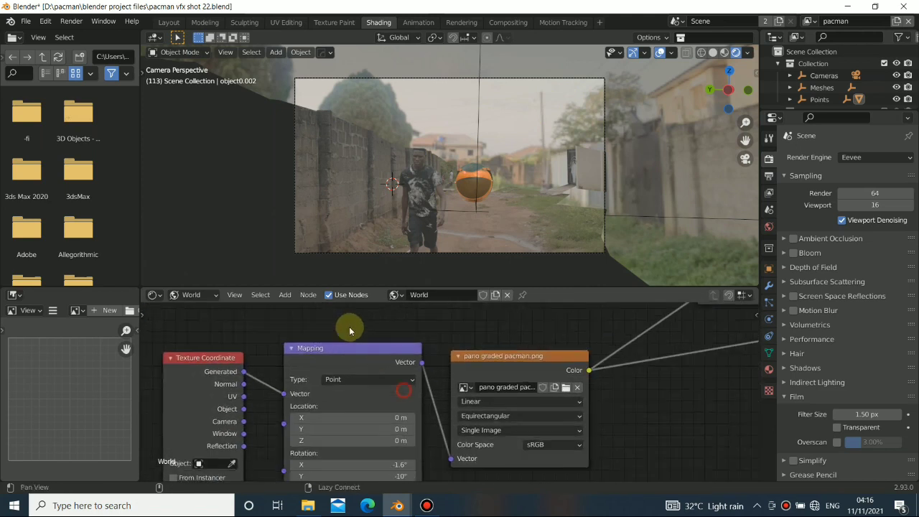
scroll(466, 367, "down", 2)
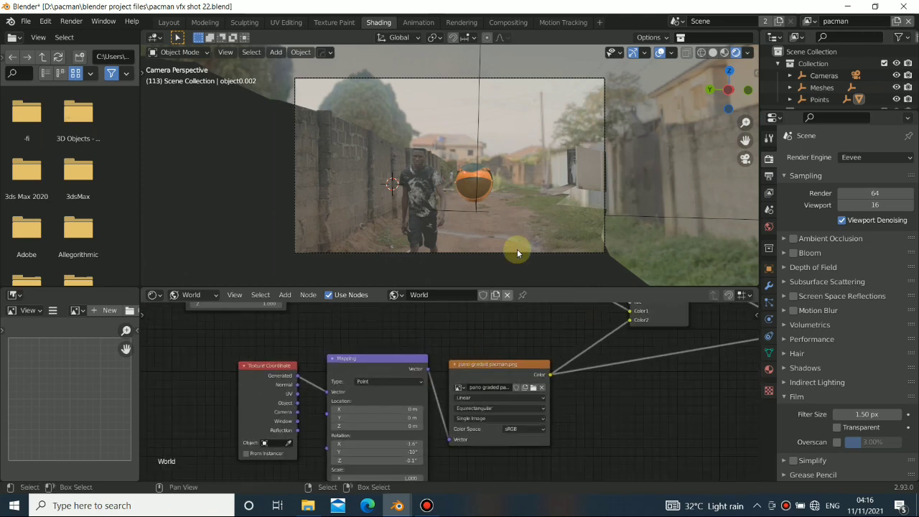
left_click(523, 373)
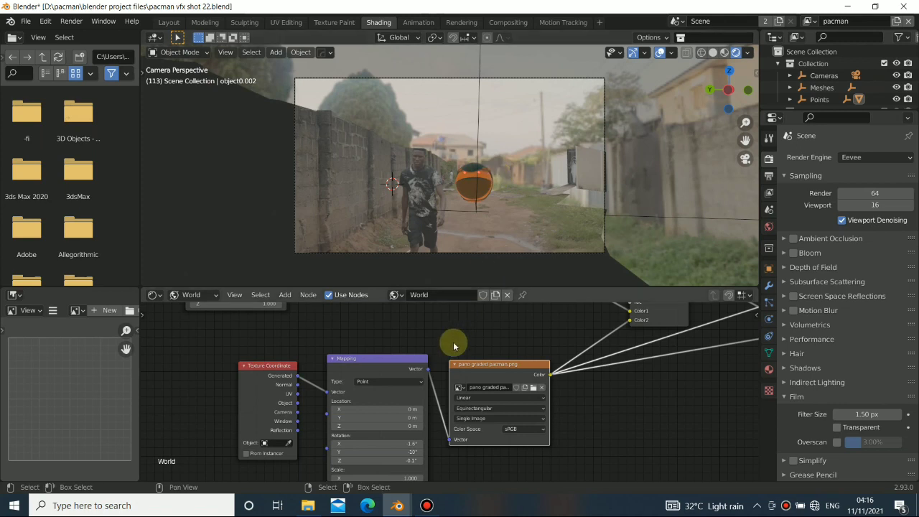
Preview the urban_courtyard_02_1k.hdr environment texture as the world lighting and inspect the pacman ball up close through the camera
scroll(454, 347, "down", 5)
middle_click_drag(450, 365, 485, 463)
left_click(472, 383, "ctrl+shift")
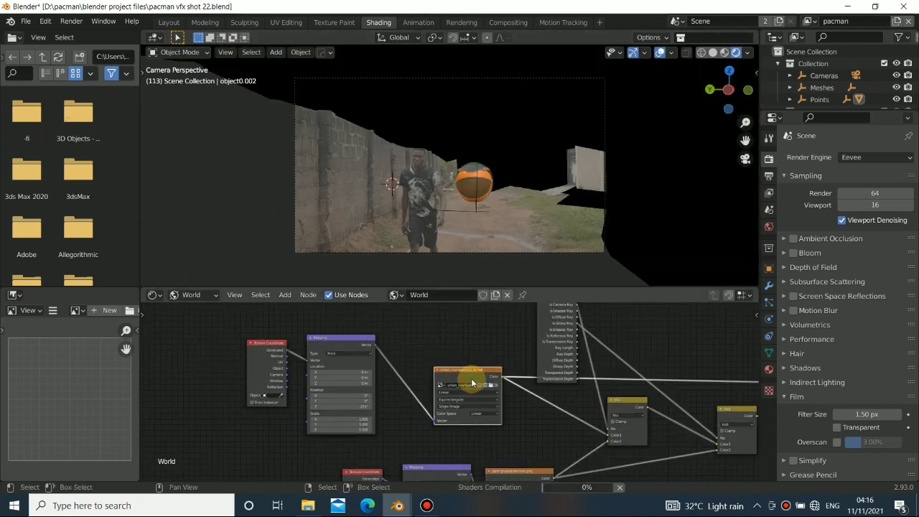
middle_click_drag(507, 170, 490, 191)
key("KP_0")
scroll(529, 203, "up", 5)
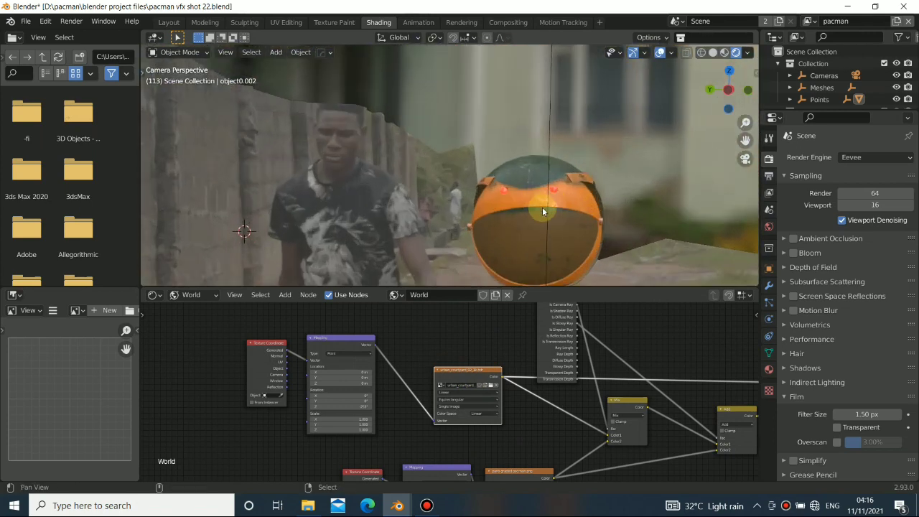
left_click_drag(543, 213, 528, 135, "alt+shift")
key("Home")
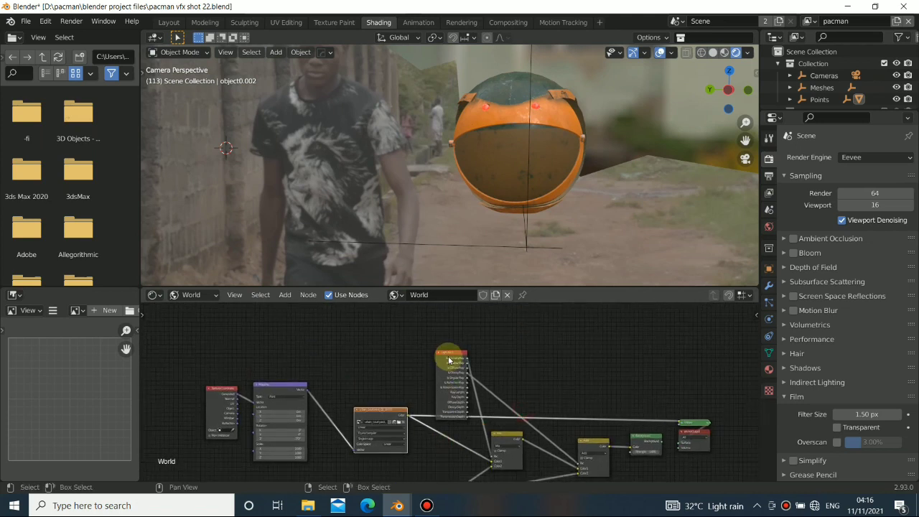
Select the Light Path node and examine its connections to the Mix and Add nodes
left_click(447, 353)
mouse_move(447, 352)
left_mouse_down()
mouse_move(455, 345)
mouse_move(463, 358)
left_mouse_up()
scroll(471, 363, "up", 3)
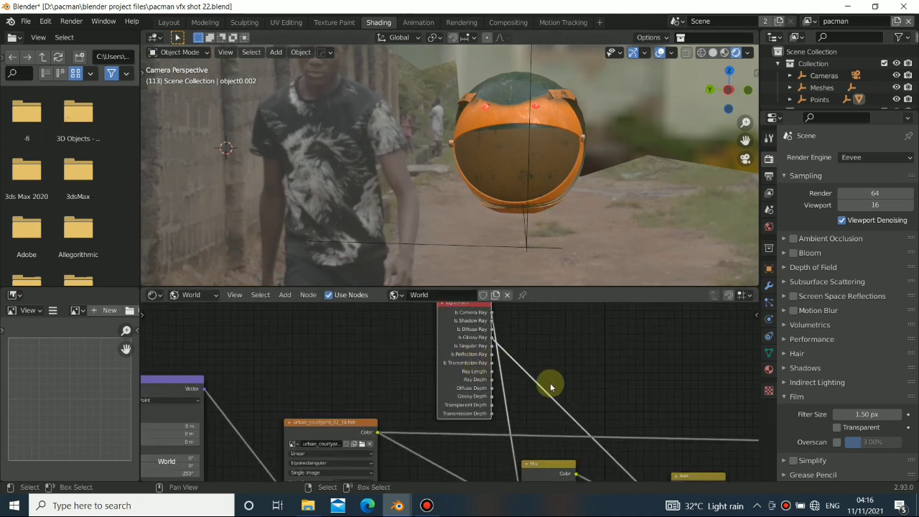
scroll(468, 431, "down", 3)
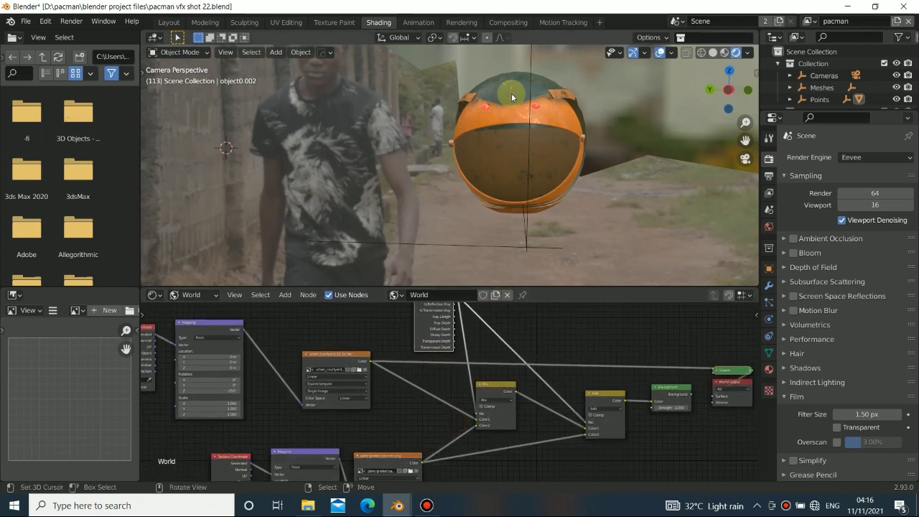
scroll(589, 384, "down", 1)
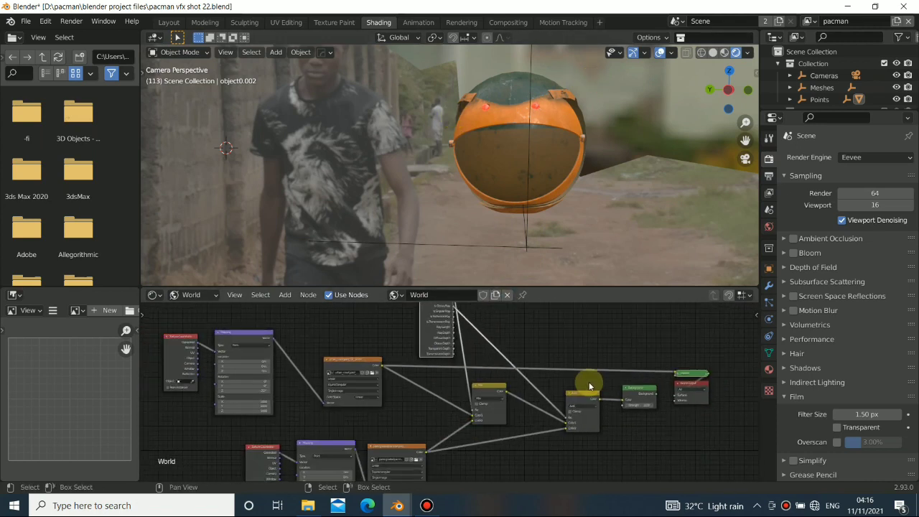
Compare the combined Background output with the urban_courtyard_02_1k.hdr texture alone as lighting on the pacman ball
left_click(644, 396, "ctrl+shift")
middle_click_drag(539, 87, 490, 138, "shift")
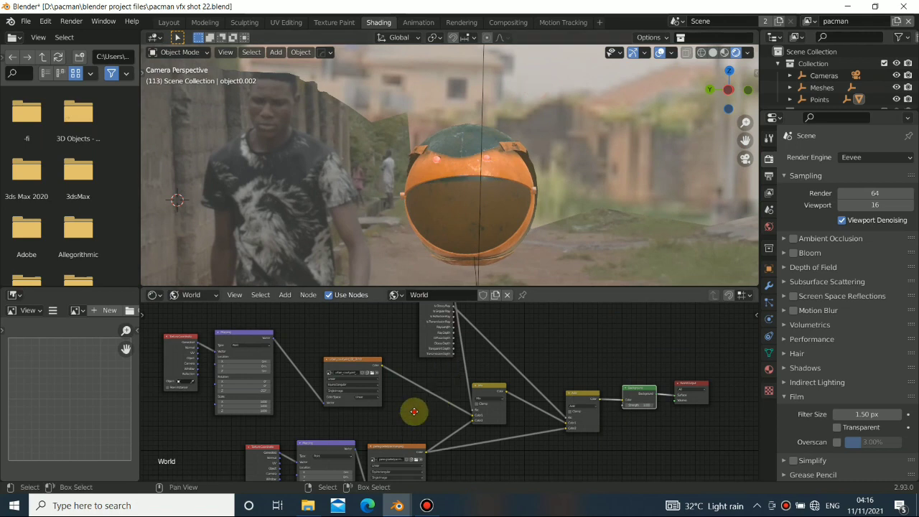
middle_click_drag(415, 412, 419, 429)
left_click(361, 379, "ctrl+shift")
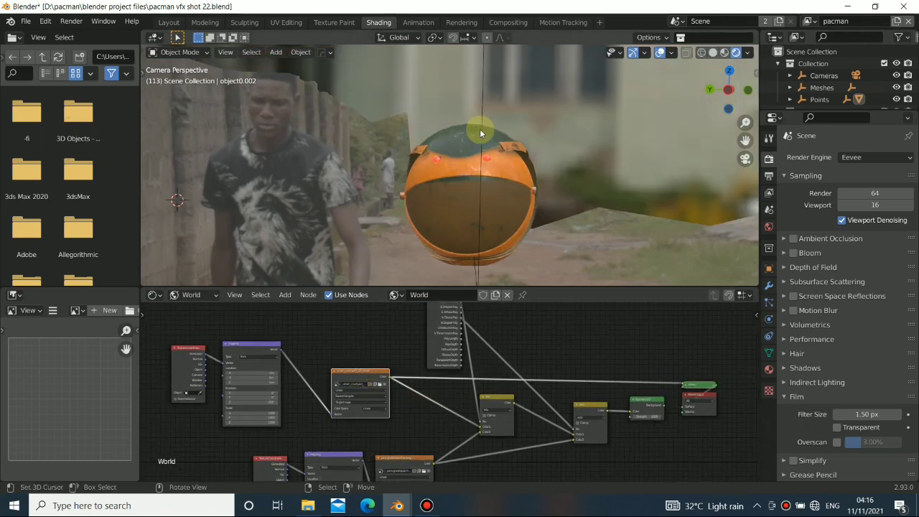
Preview the "pano graded pacman.png" texture alone and inspect the pacman ball's reflections up close, inside and outside the camera view
middle_click_drag(441, 364, 410, 343)
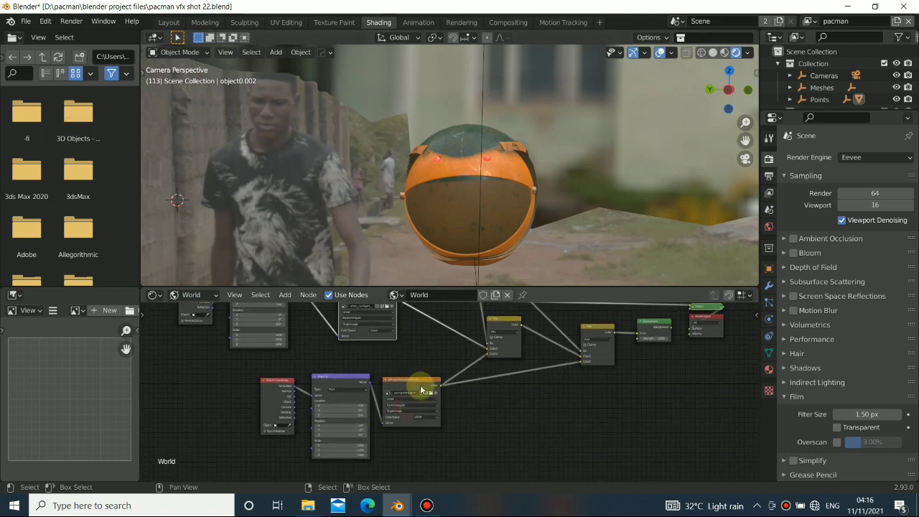
left_click(421, 383, "ctrl+shift")
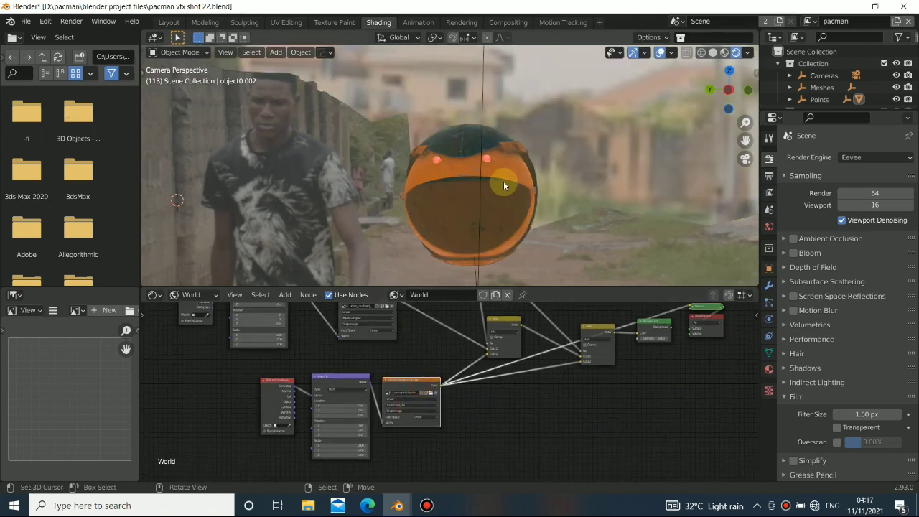
scroll(521, 153, "up", 6)
middle_click_drag(581, 145, 464, 169, "shift")
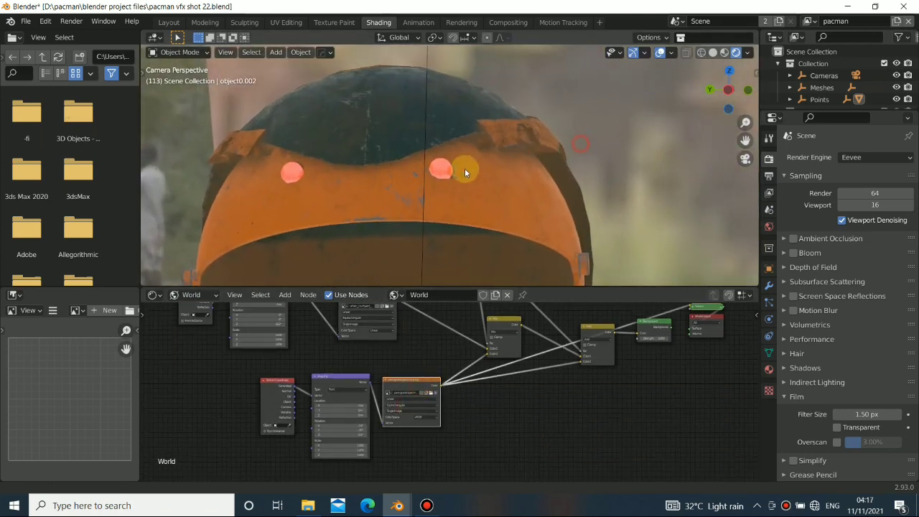
middle_click_drag(377, 199, 289, 179)
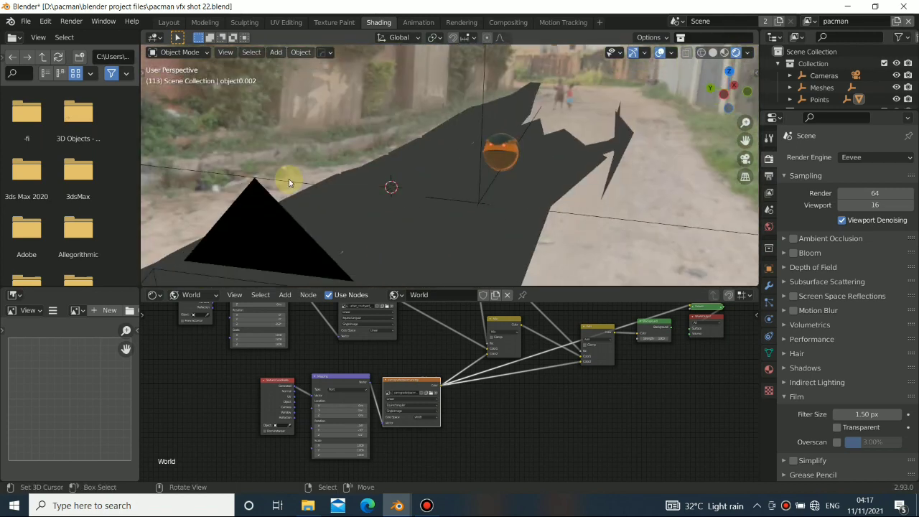
key("KP_0")
scroll(423, 157, "down", 4)
middle_click_drag(440, 196, 442, 159, "shift")
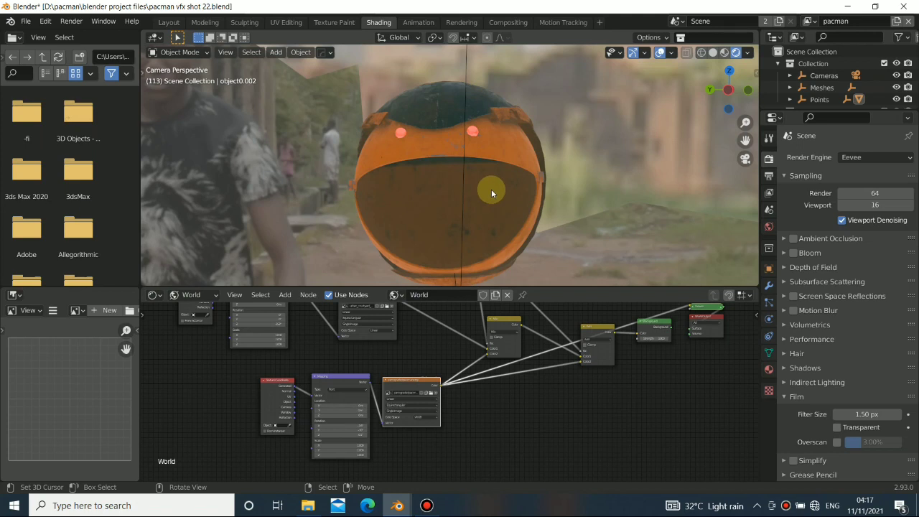
scroll(492, 193, "down", 5)
scroll(492, 193, "up", 5)
Switch the world lighting preview back to the urban_courtyard_02_1k.hdr texture
middle_click_drag(455, 431, 467, 494)
left_click(390, 365, "ctrl+shift")
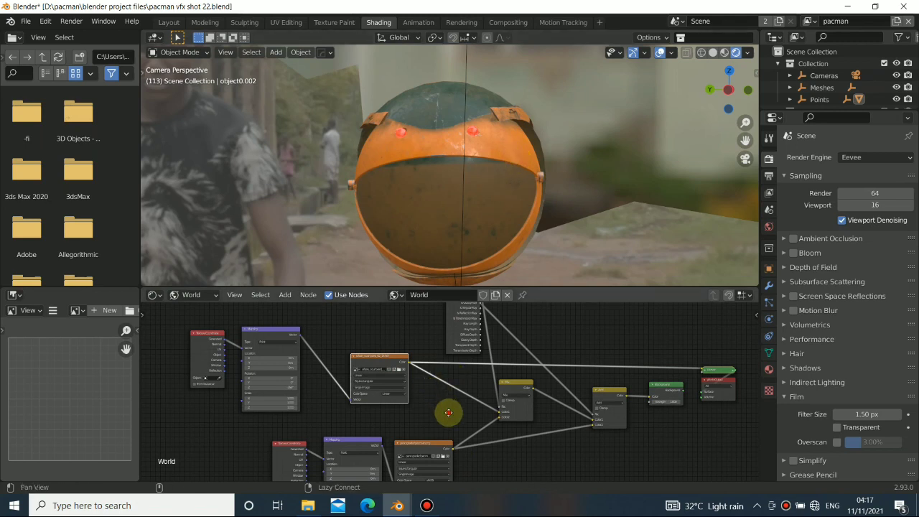
mouse_move(450, 411)
middle_mouse_down()
mouse_move(447, 380)
mouse_move(437, 413)
middle_mouse_up()
Examine the Light Path ray outputs and the Mix node that blends the courtyard HDR with the graded panorama
scroll(454, 392, "up", 5)
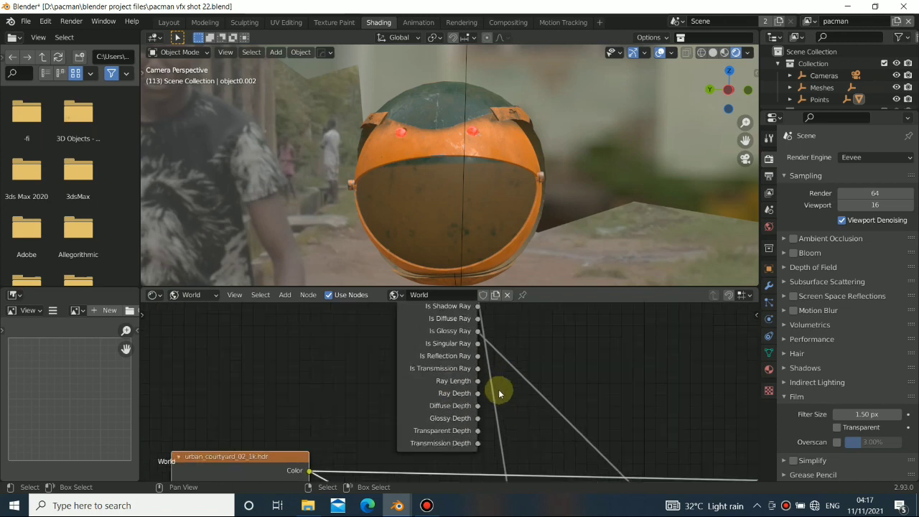
left_click_drag(522, 377, 500, 444, "alt")
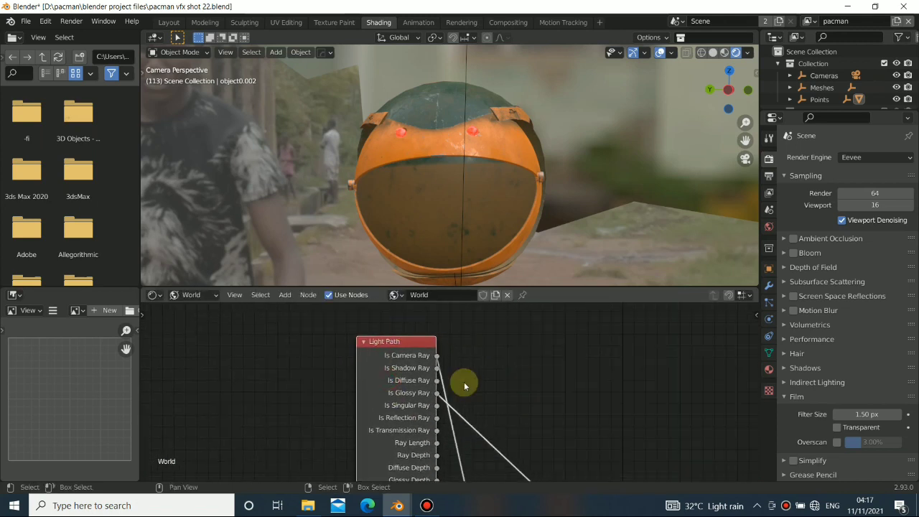
middle_click_drag(520, 447, 436, 404)
scroll(463, 381, "down", 5)
middle_click_drag(476, 380, 458, 311)
middle_click_drag(502, 382, 464, 293)
left_click_drag(404, 339, 419, 342)
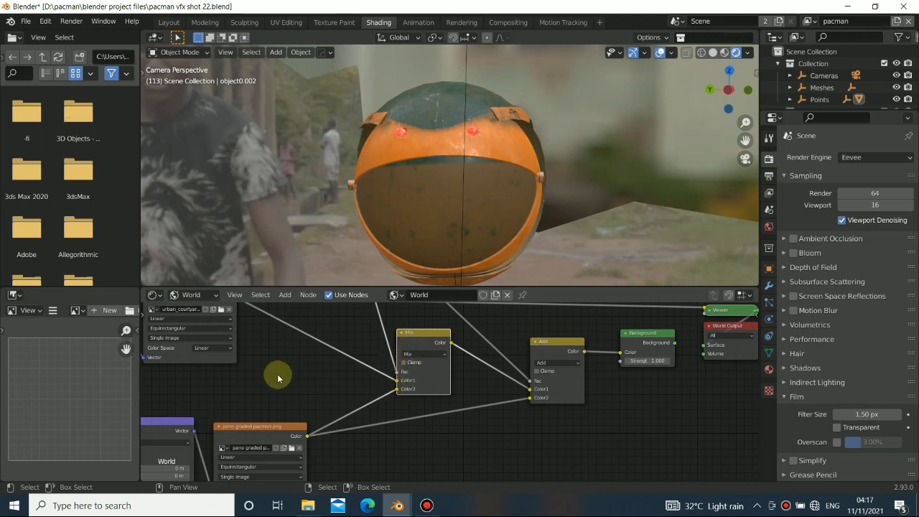
Trace the Is Camera Ray and Is Glossy Ray links from the Light Path node through the Mix and Add nodes
scroll(316, 381, "down", 2)
left_click_drag(501, 378, 510, 475, "alt")
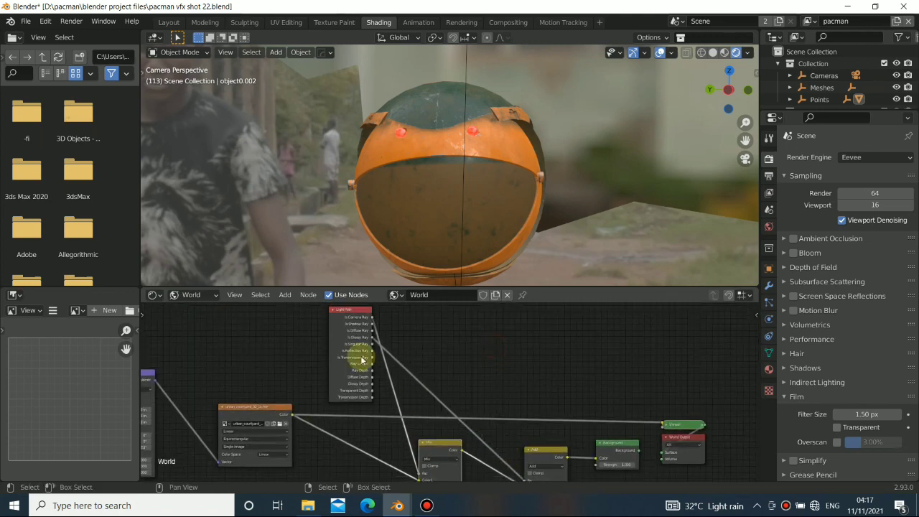
scroll(369, 339, "up", 5)
middle_click_drag(523, 410, 515, 343)
scroll(515, 384, "down", 6)
middle_click_drag(374, 348, 402, 389)
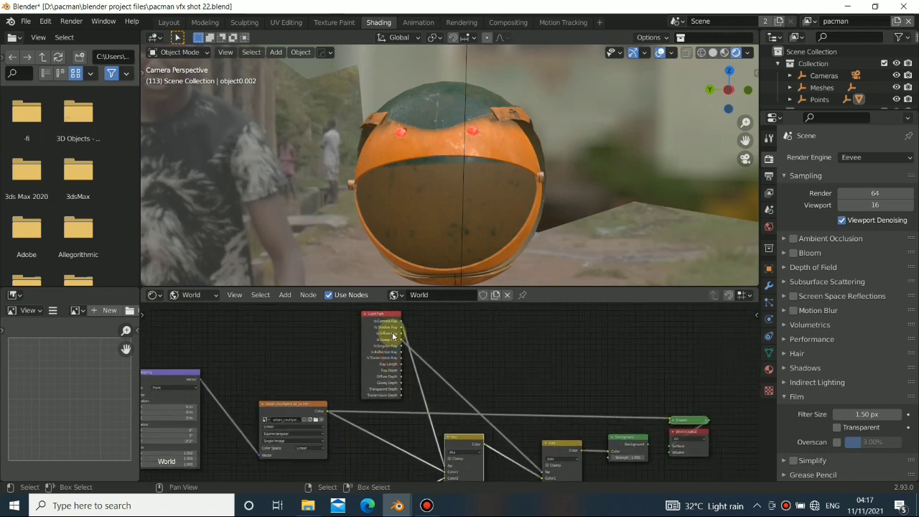
middle_click_drag(528, 404, 521, 380)
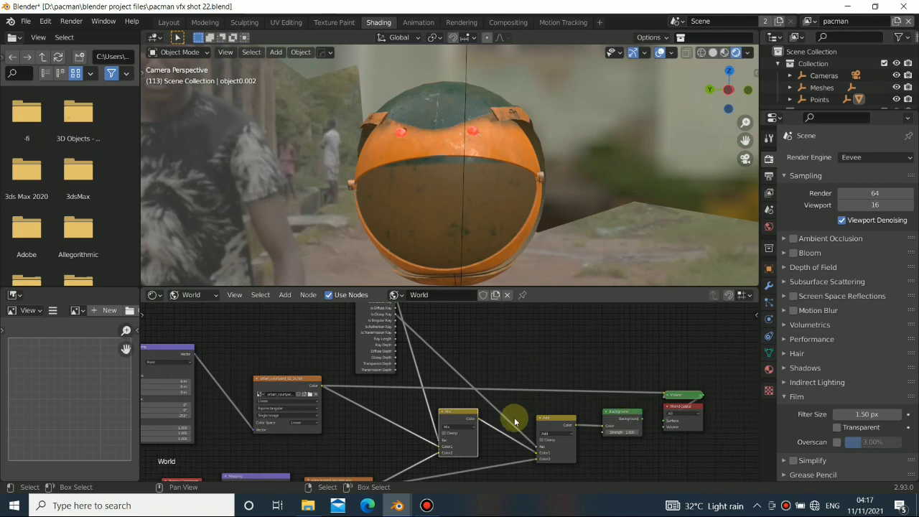
Preview the Mix node's output in the world shader and trace its links to the Light Path node
scroll(506, 392, "up", 3)
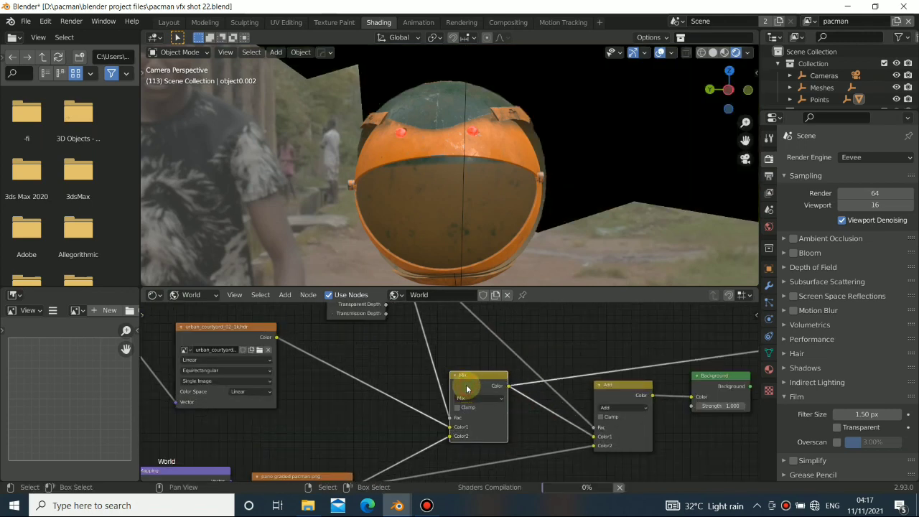
middle_click_drag(431, 366, 467, 460)
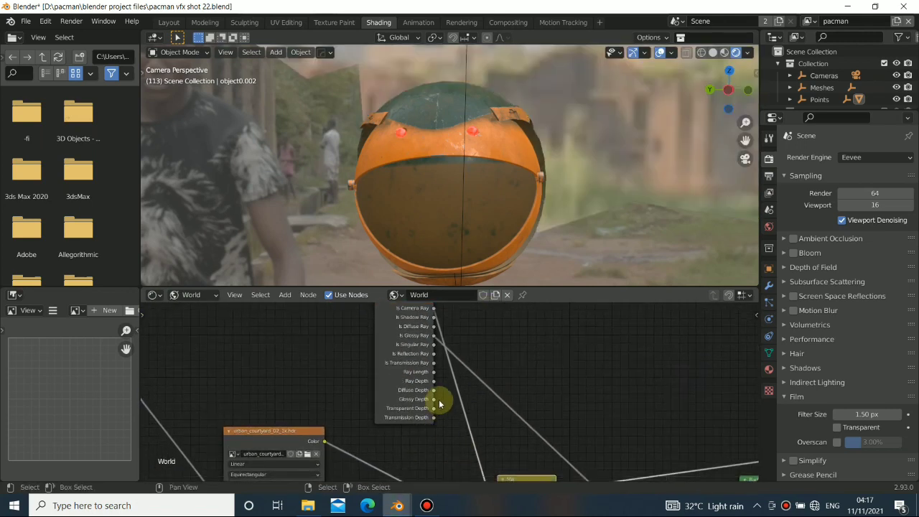
scroll(441, 407, "down", 3)
middle_click_drag(639, 474, 507, 417)
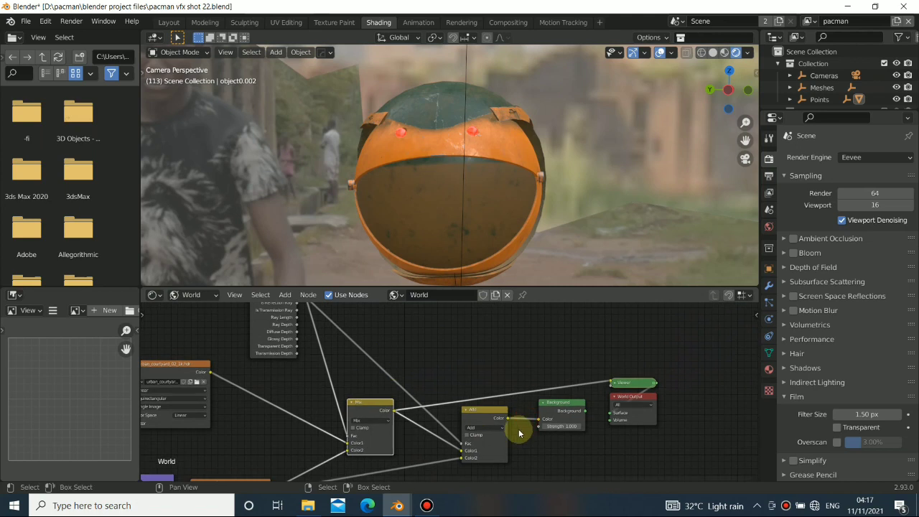
Preview the Add node's output on the pacman ball up close and reconnect the Background node to the World Output
left_click(483, 415, "ctrl+shift")
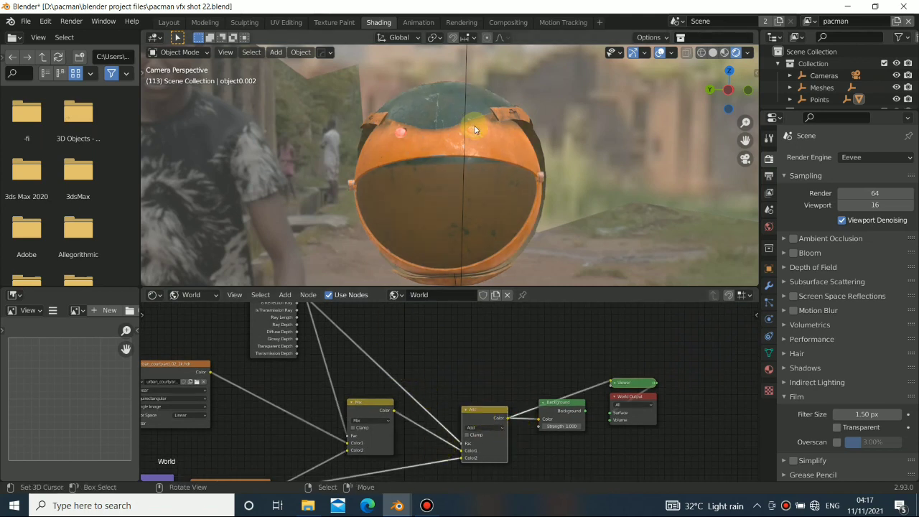
scroll(475, 130, "up", 3)
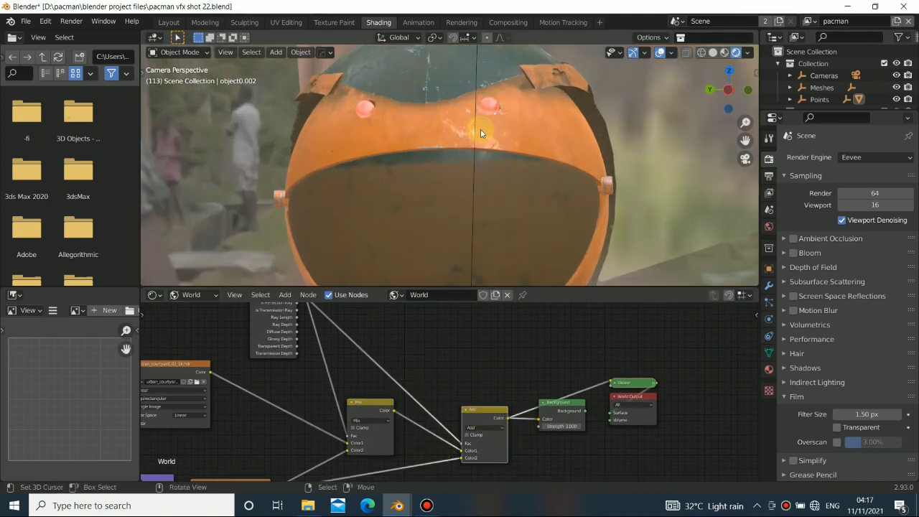
left_click(580, 408, "ctrl+shift")
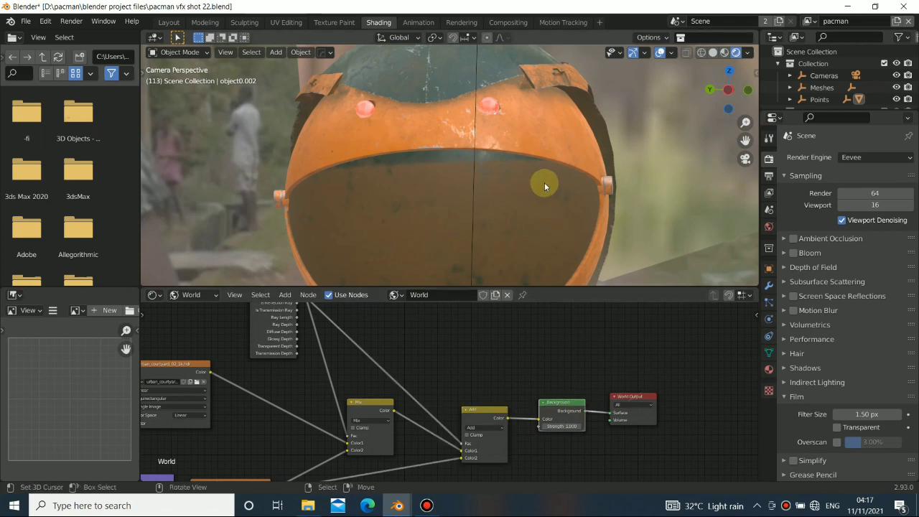
Inspect the pacman ball under the combined world lighting from outside the camera and return to the full camera view
middle_click_drag(544, 184, 486, 183)
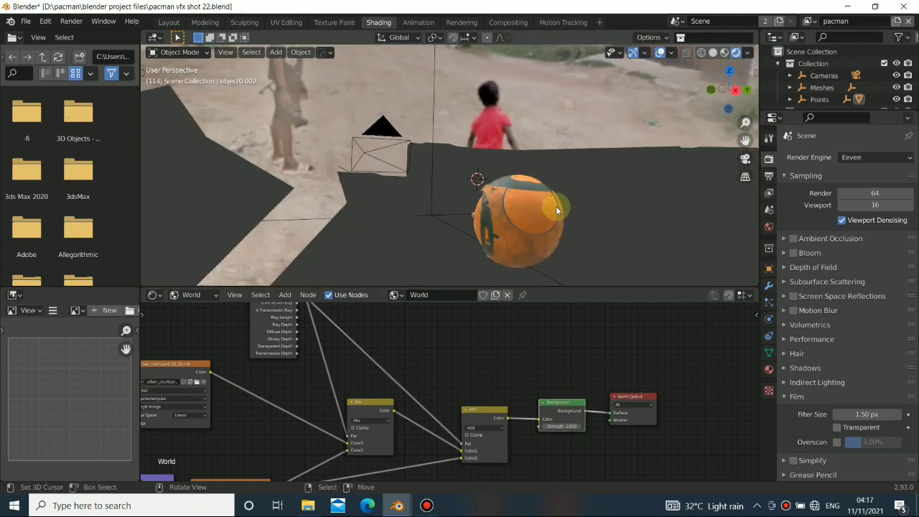
scroll(556, 207, "up", 5)
middle_click_drag(561, 217, 491, 192, "shift")
scroll(491, 191, "down", 4)
middle_click_drag(365, 211, 603, 222)
key("KP_0")
scroll(604, 222, "down", 8)
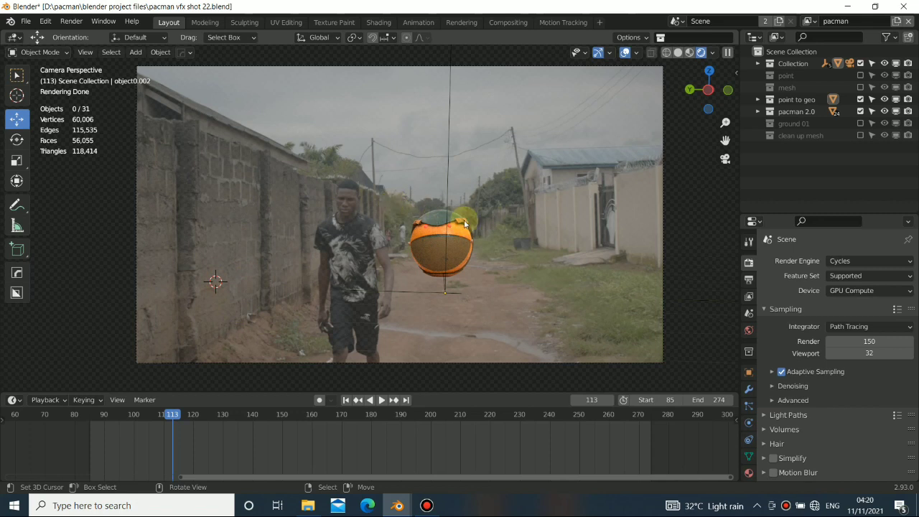
Select the reconstructed wall-and-ground mesh and check its wireframe against the footage in camera view
left_click(280, 223)
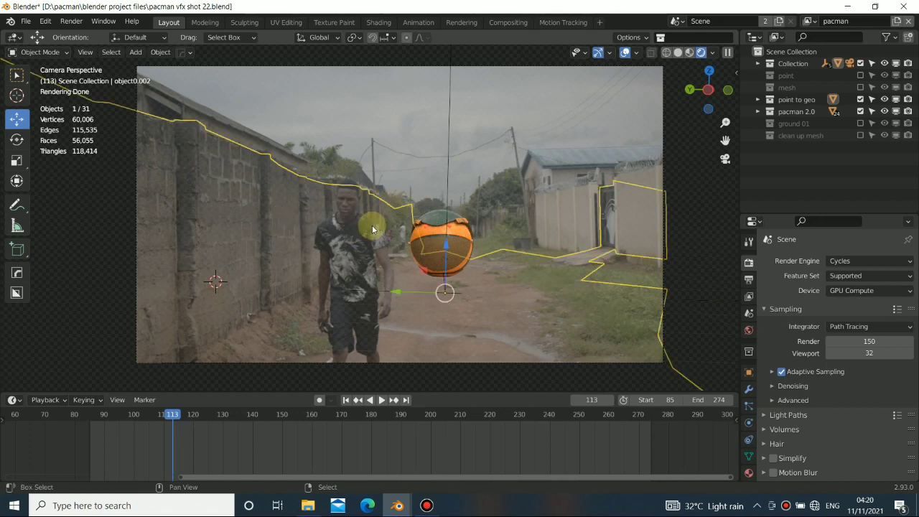
key("shift+z")
scroll(382, 233, "down", 2)
scroll(343, 235, "up", 6)
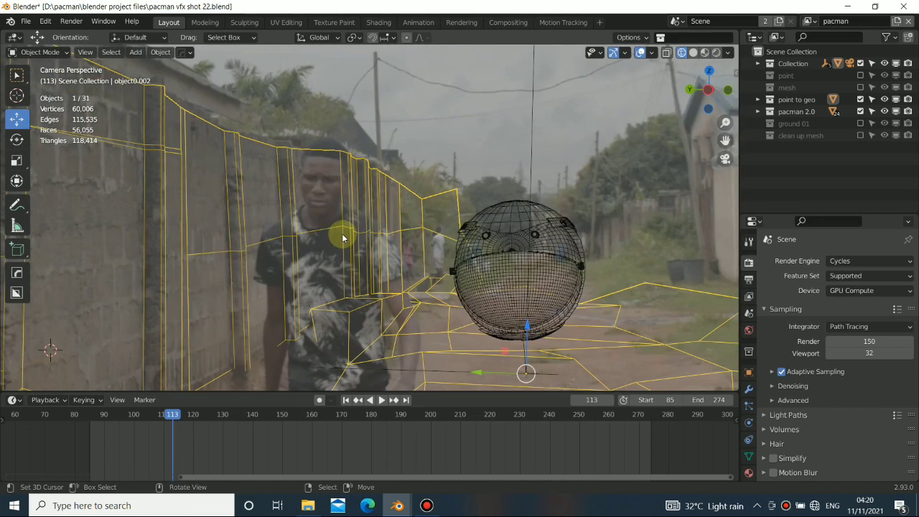
middle_click_drag(343, 238, 479, 184, "shift")
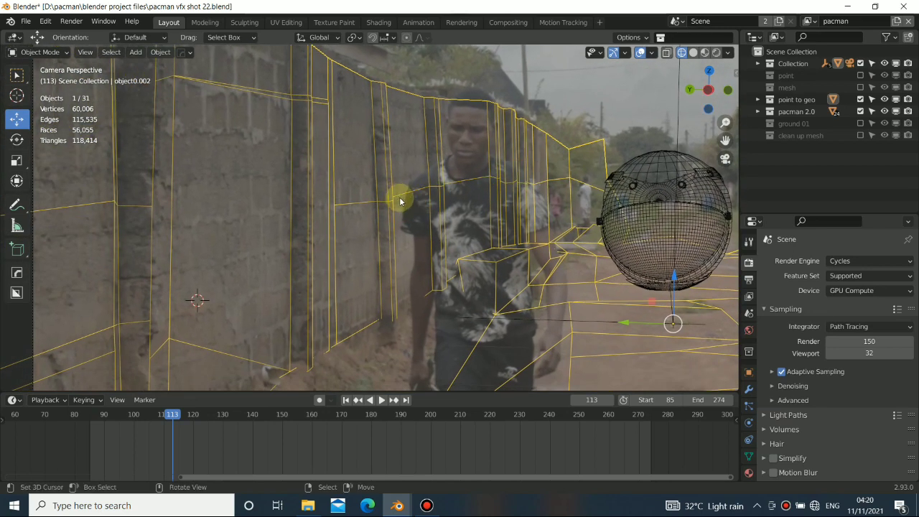
scroll(399, 208, "down", 3)
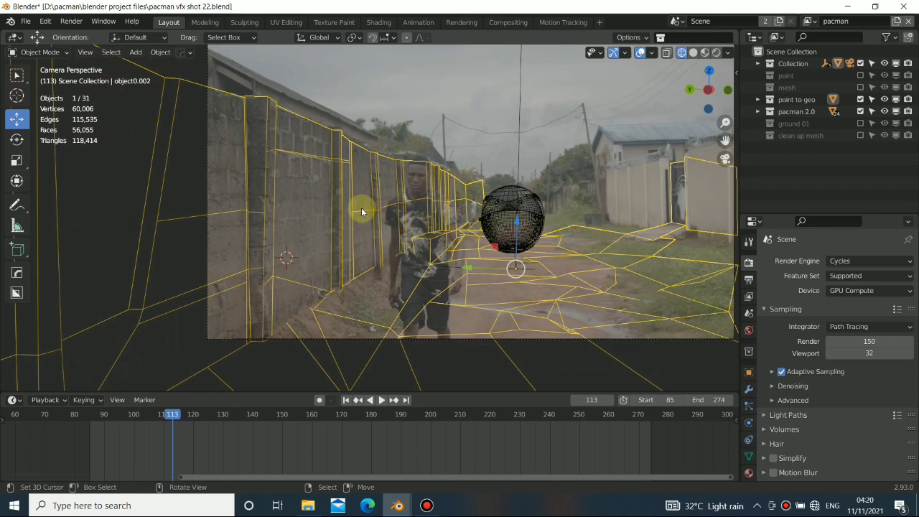
Examine the layout of the wall-and-ground wireframe from outside the camera and its alignment with the street in camera view
middle_click_drag(291, 165, 230, 215)
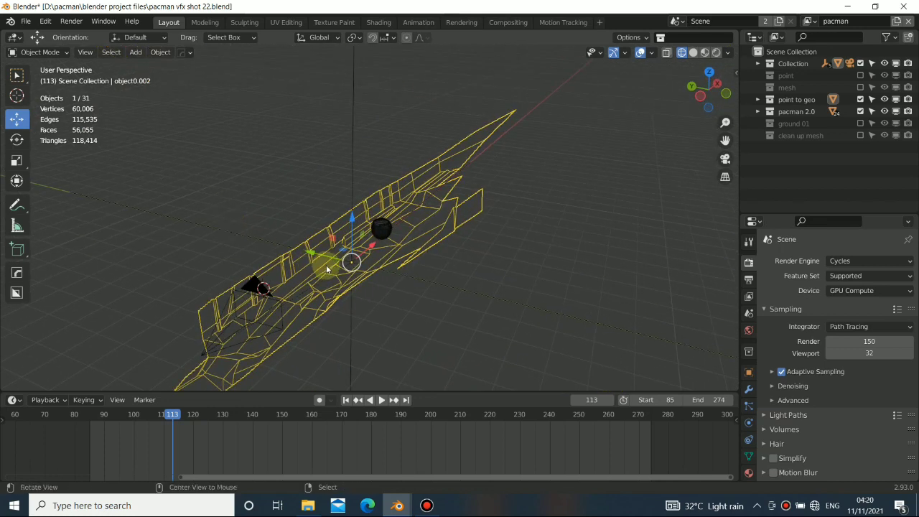
middle_click_drag(323, 263, 407, 251)
key("KP_0")
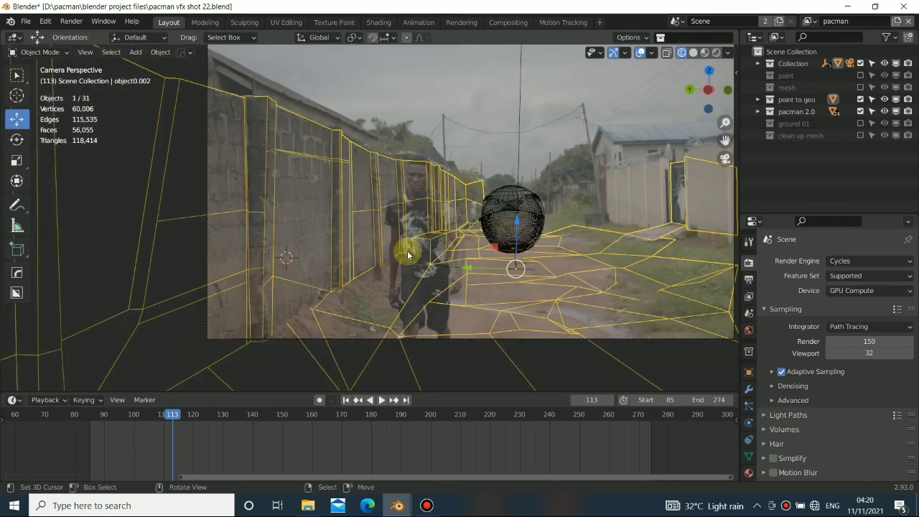
scroll(407, 255, "down", 3)
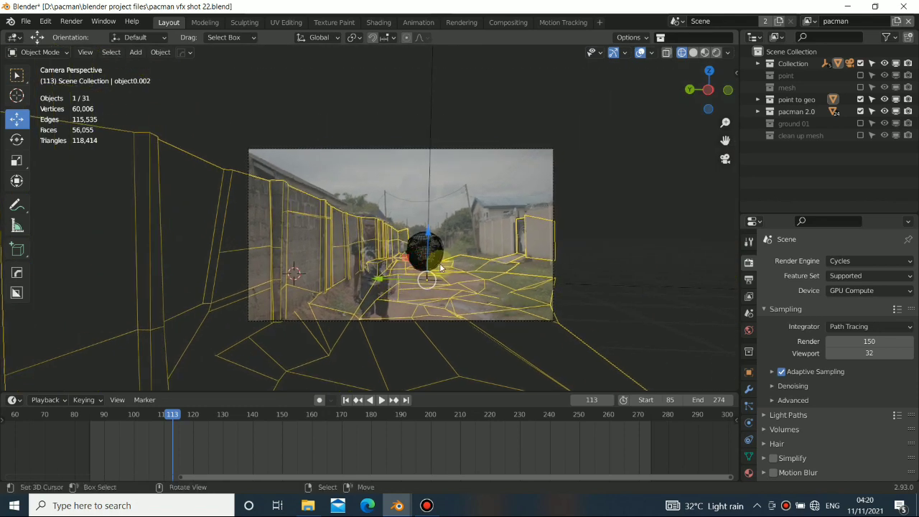
scroll(429, 266, "up", 4)
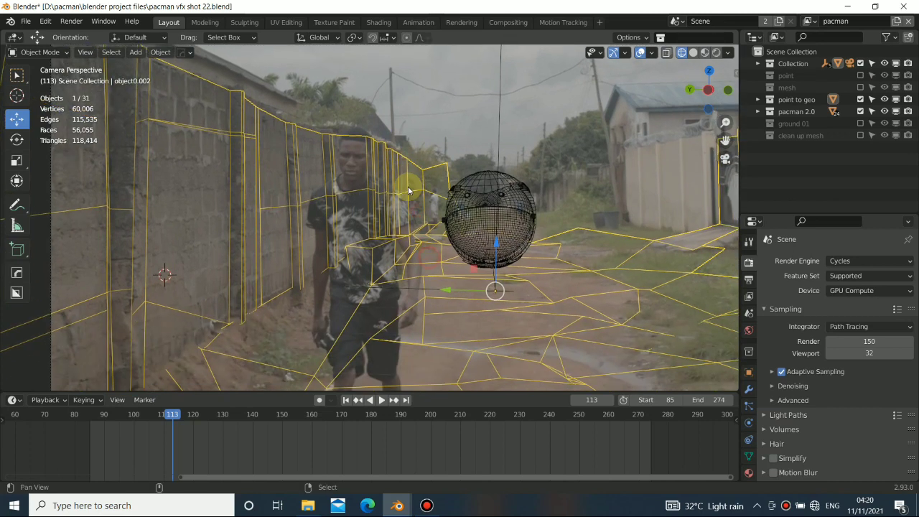
scroll(390, 195, "down", 1)
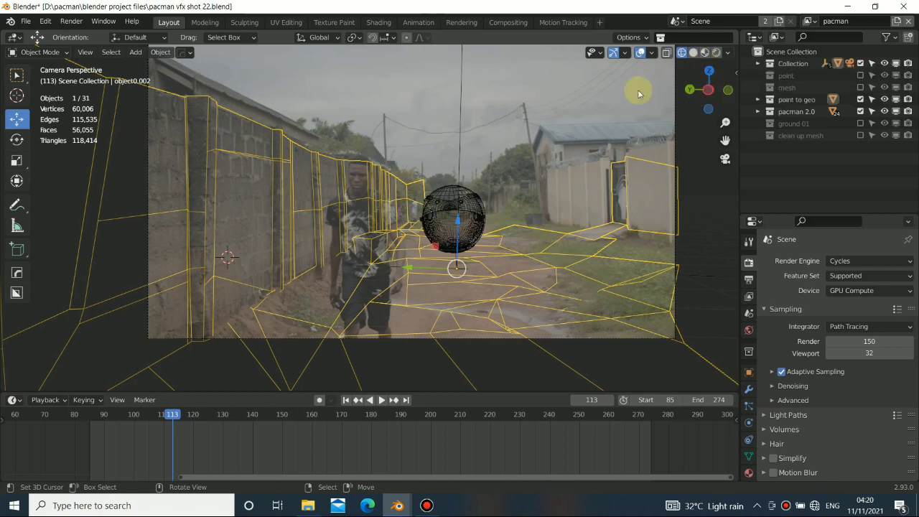
middle_click_drag(508, 132, 359, 198)
key("KP_0")
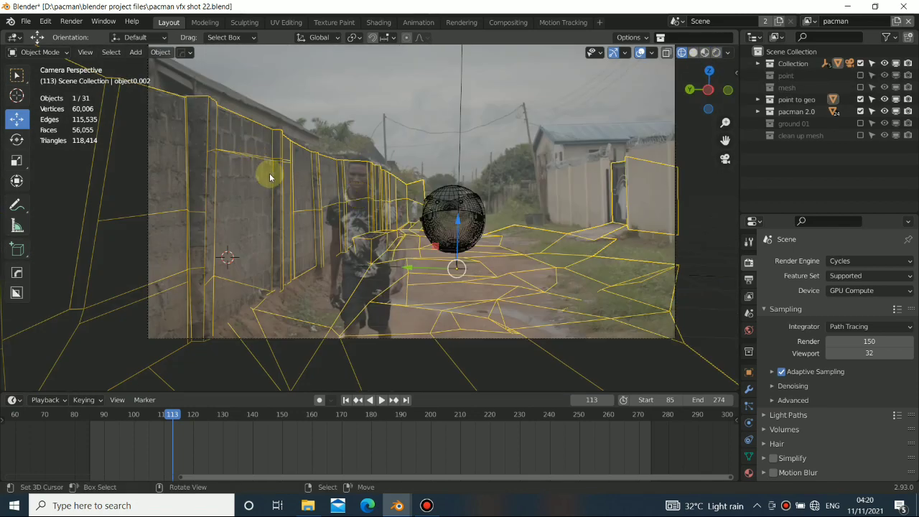
Display the scene in Material Preview and compare the wall-and-ground geometry outside and inside the camera view
left_click(706, 54)
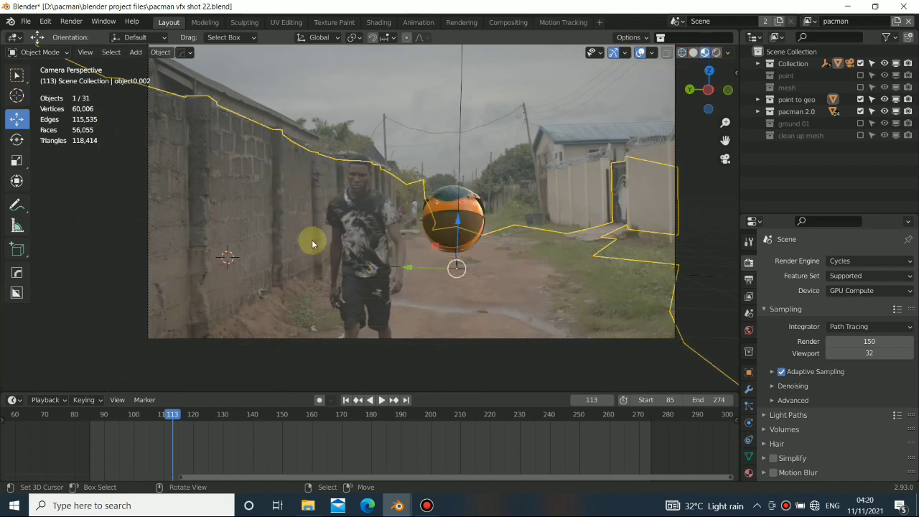
key("KP_0")
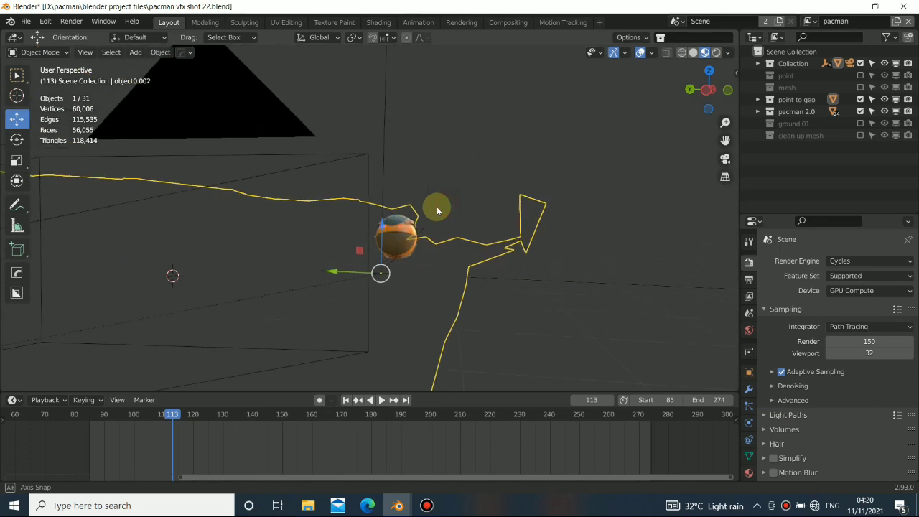
key("KP_0")
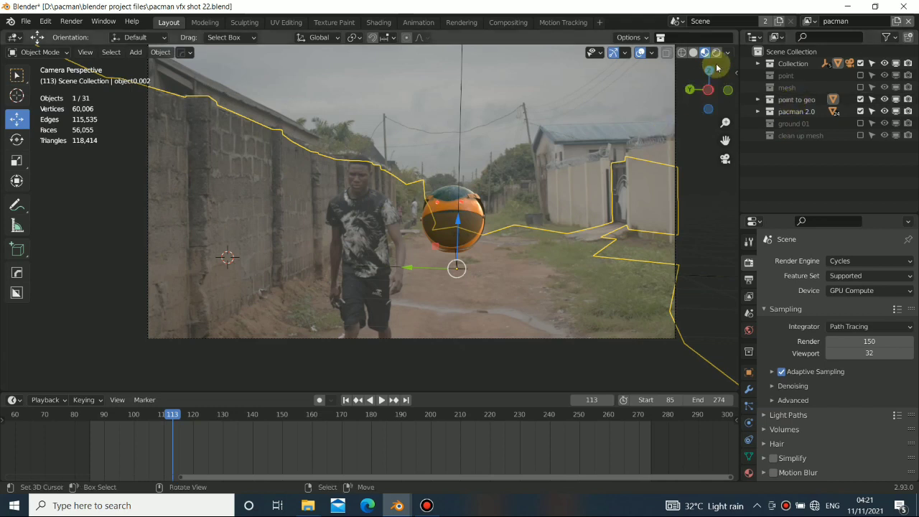
middle_click_drag(514, 178, 515, 177)
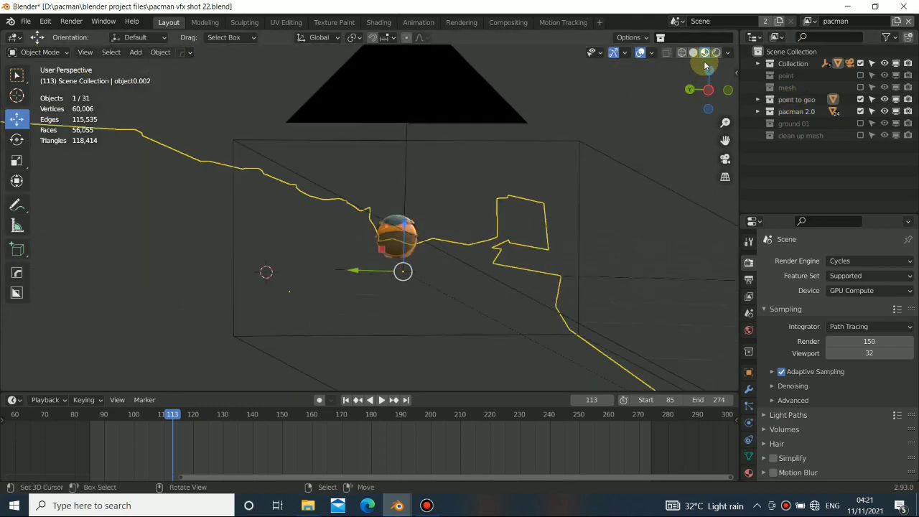
key("KP_0")
Clear Indirect Only and Holdout for the "point to geo" collection in the view layer
right_click(783, 99)
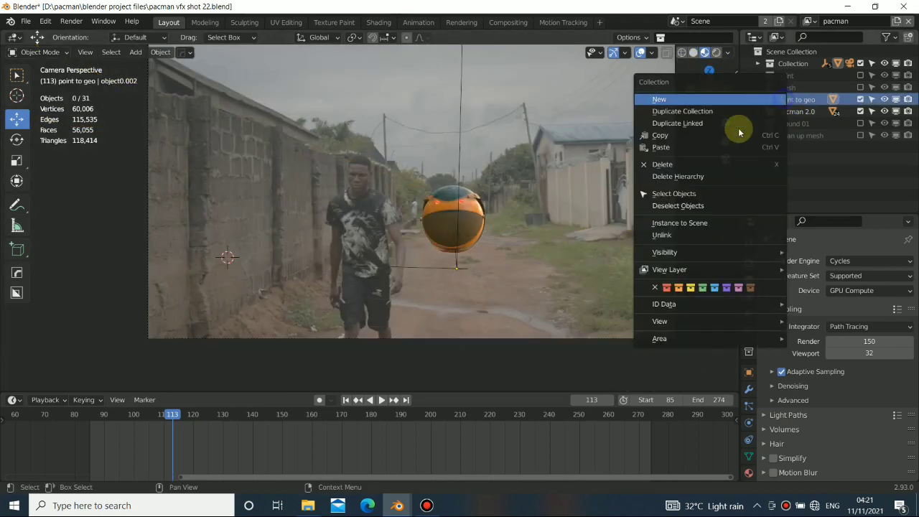
mouse_move(672, 270)
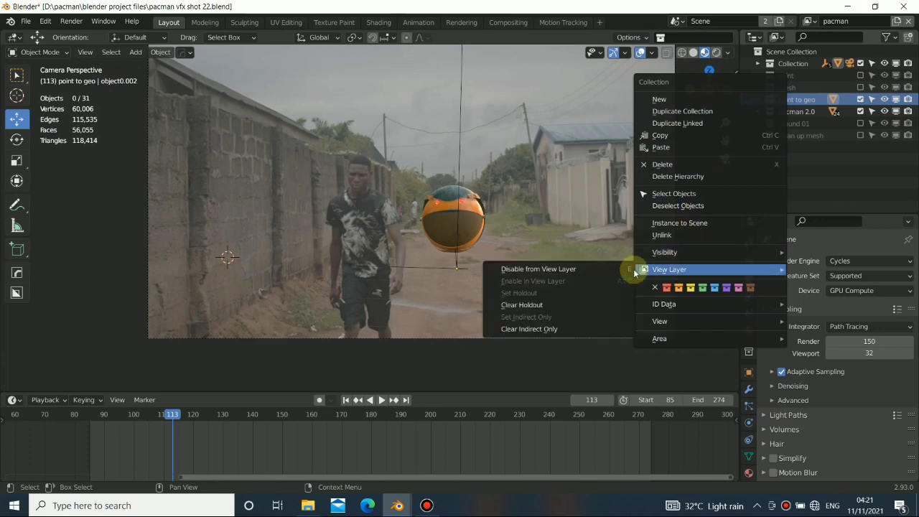
left_click(539, 333)
right_click(782, 101)
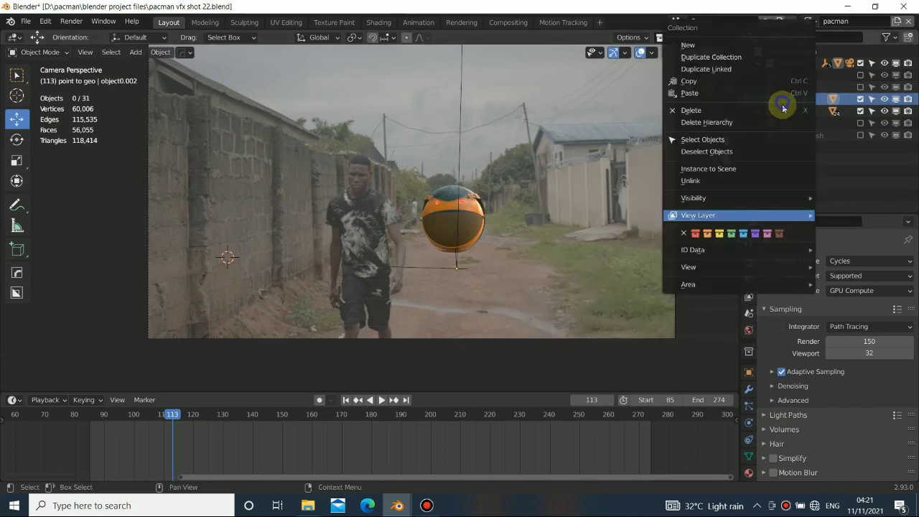
mouse_move(701, 218)
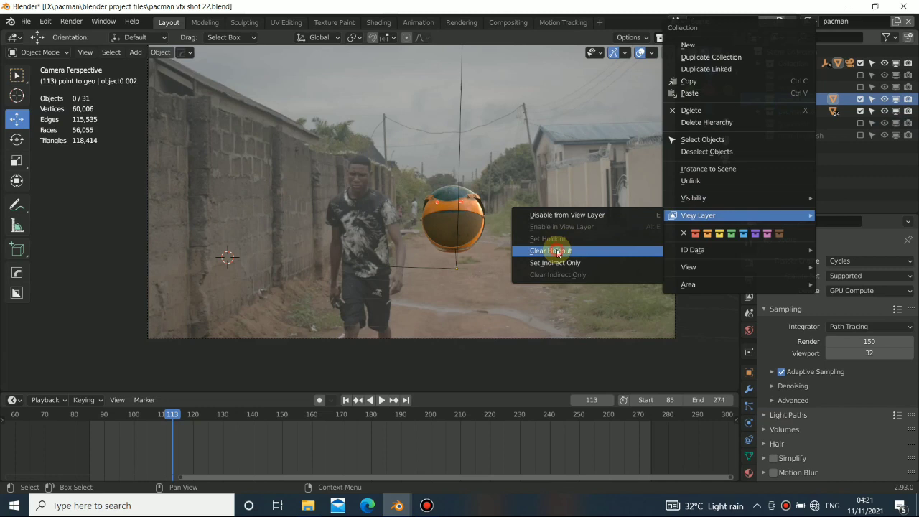
left_click(558, 250)
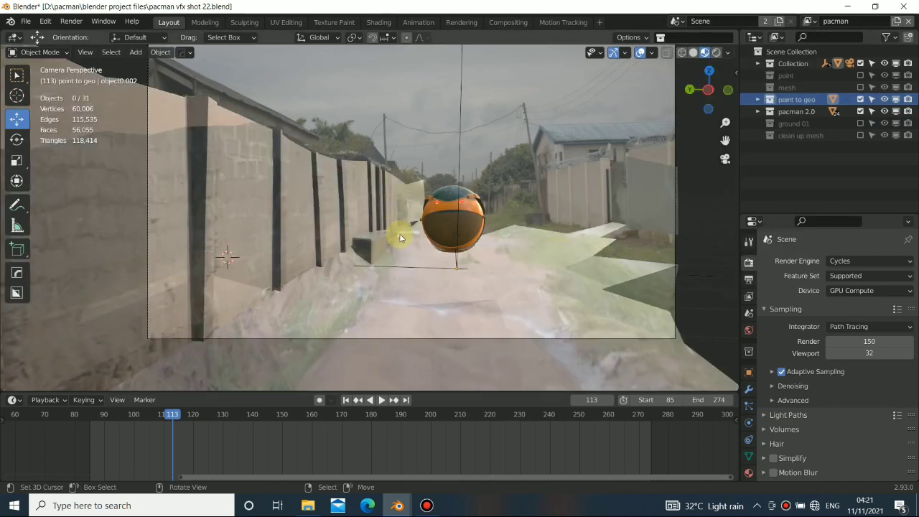
Inspect the textured street geometry from outside the camera, then move to frame 247 and frame the pacman in camera view
middle_click_drag(401, 238, 303, 214)
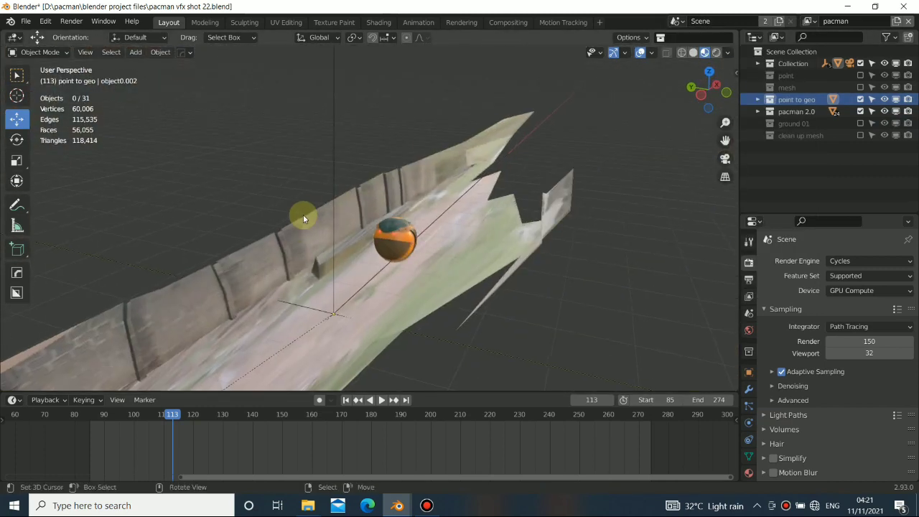
key("KP_0")
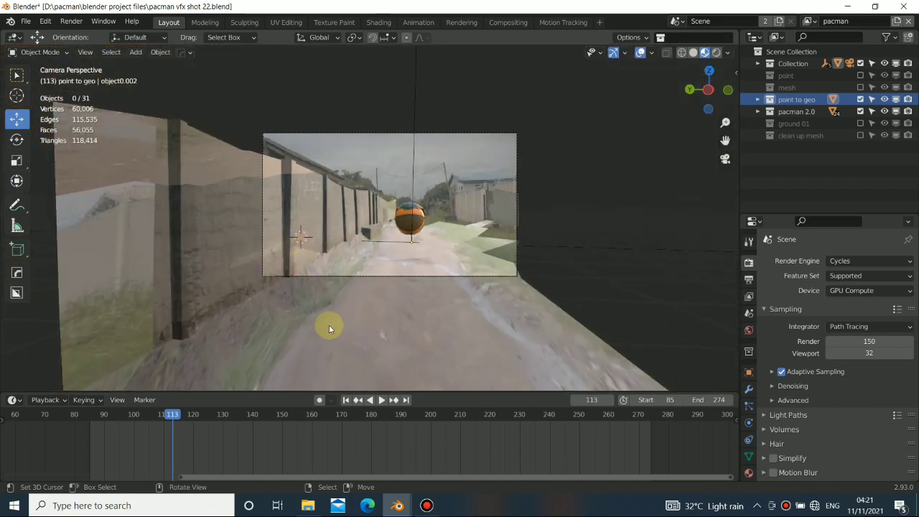
key("space")
left_click_drag(186, 443, 571, 454)
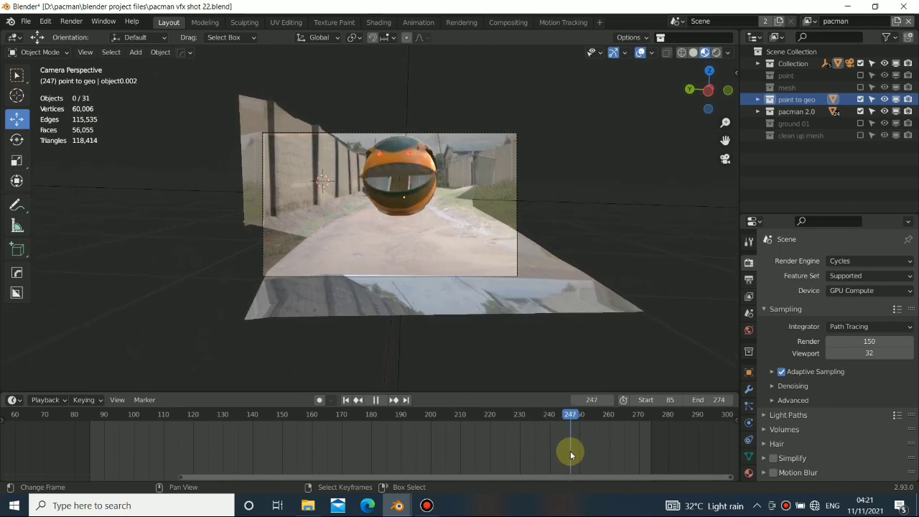
scroll(397, 191, "up", 5)
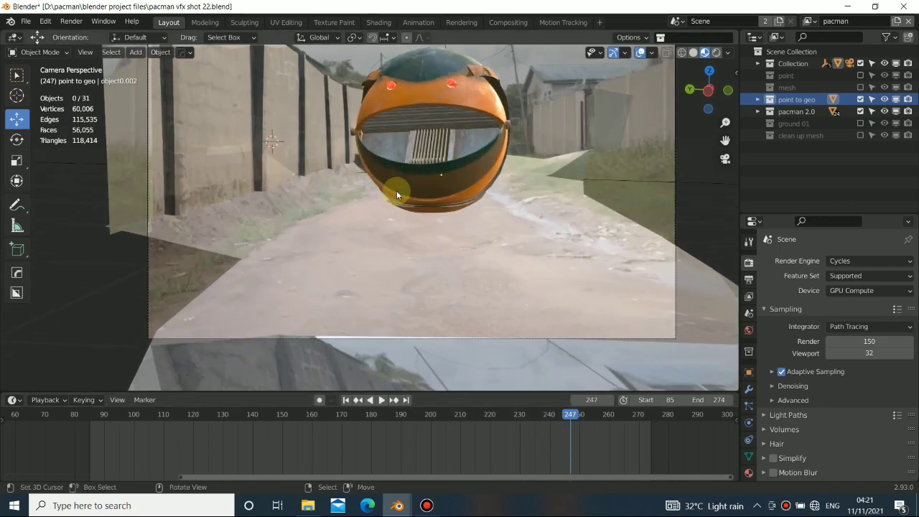
middle_click_drag(395, 192, 382, 229, "shift")
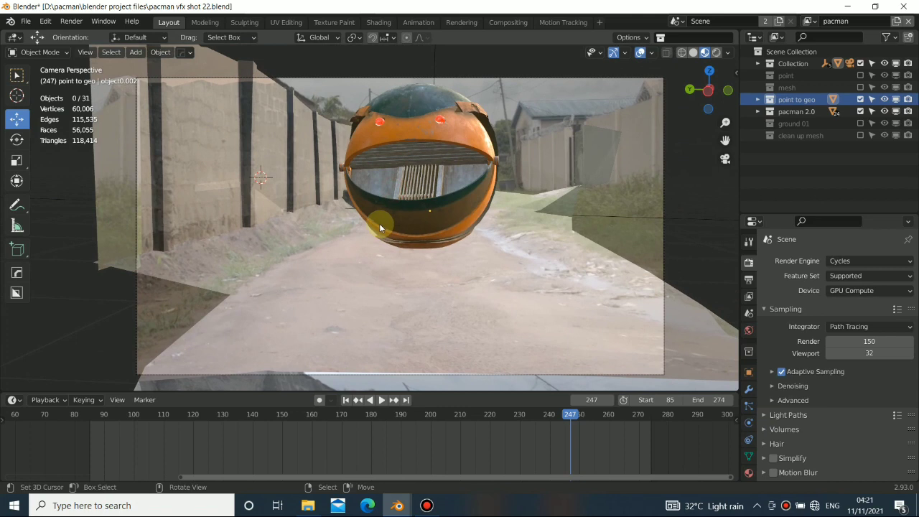
Enter Edit Mode on the wall-and-ground mesh, select all its faces and apply a UV mapping from the camera view
left_click(302, 266)
key("Tab")
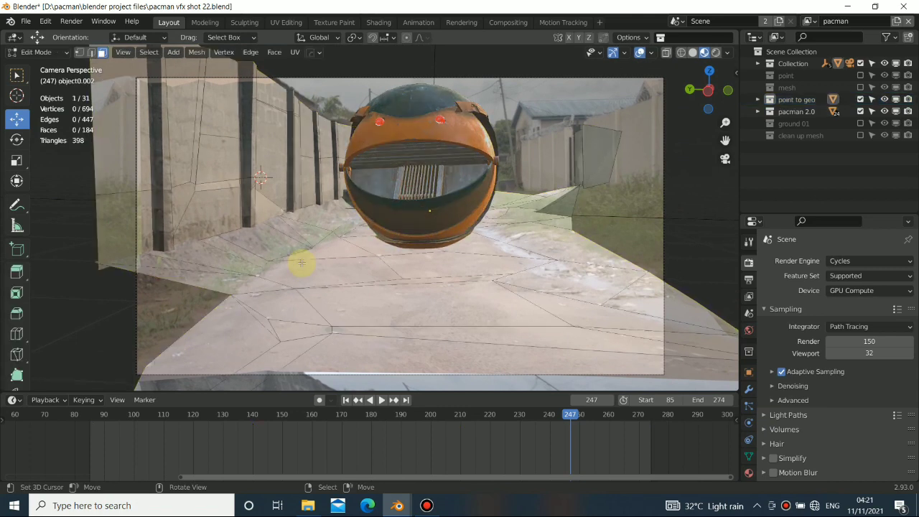
key("a")
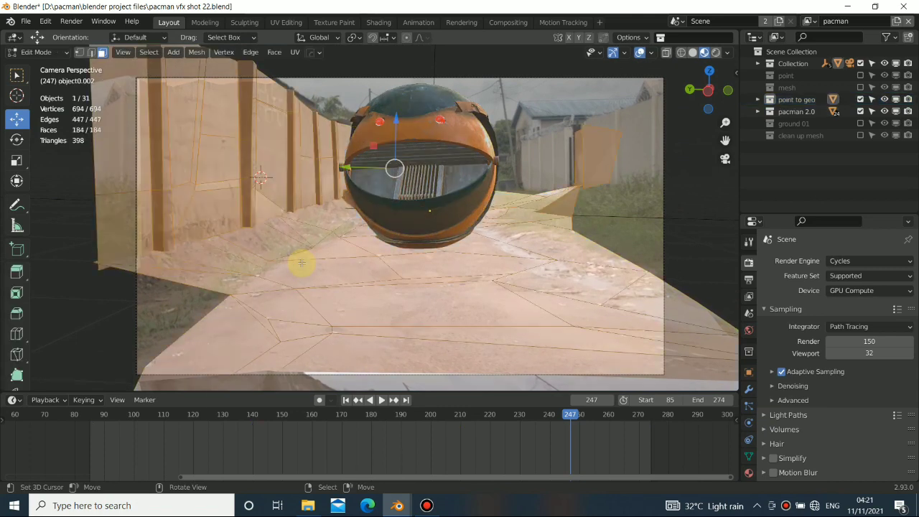
key("u")
left_click(277, 361)
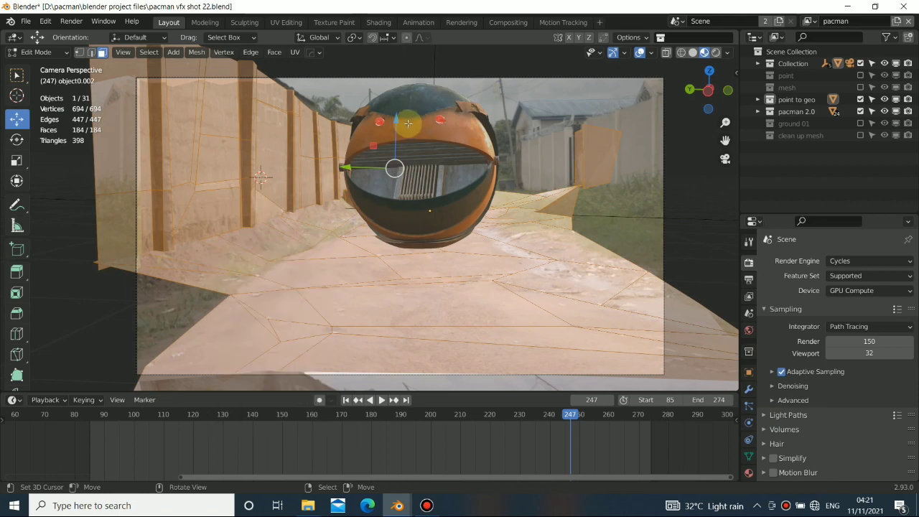
Leave Edit Mode and show the street mesh's object material in the Shading workspace to examine its 250.exr image texture node
key("Tab")
left_click(420, 21)
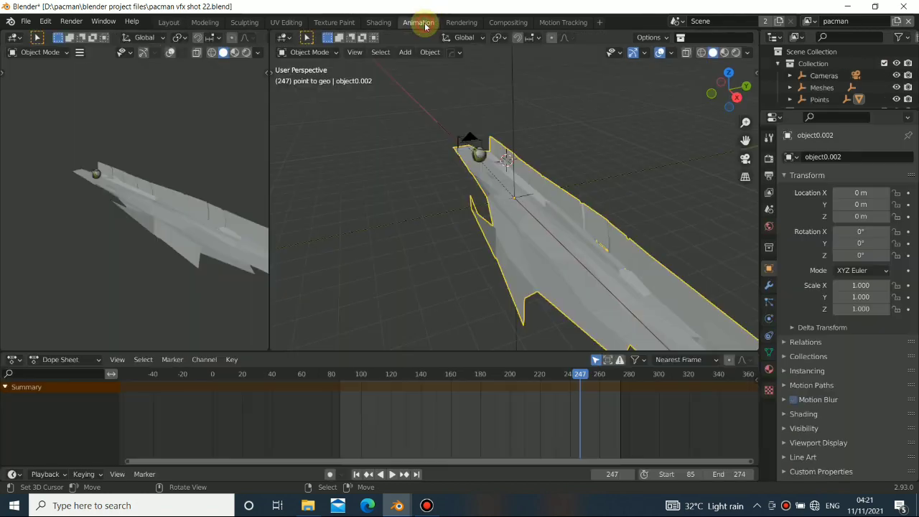
left_click(379, 23)
left_click(202, 296)
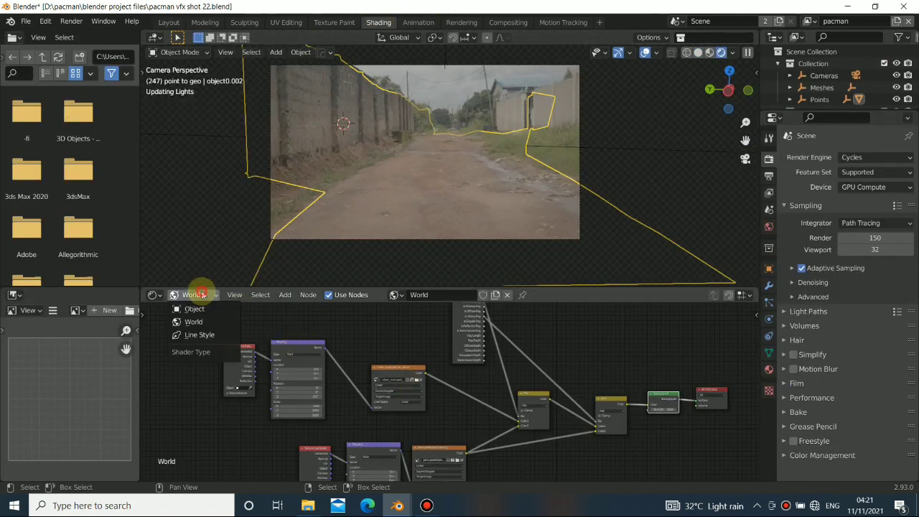
left_click(192, 309)
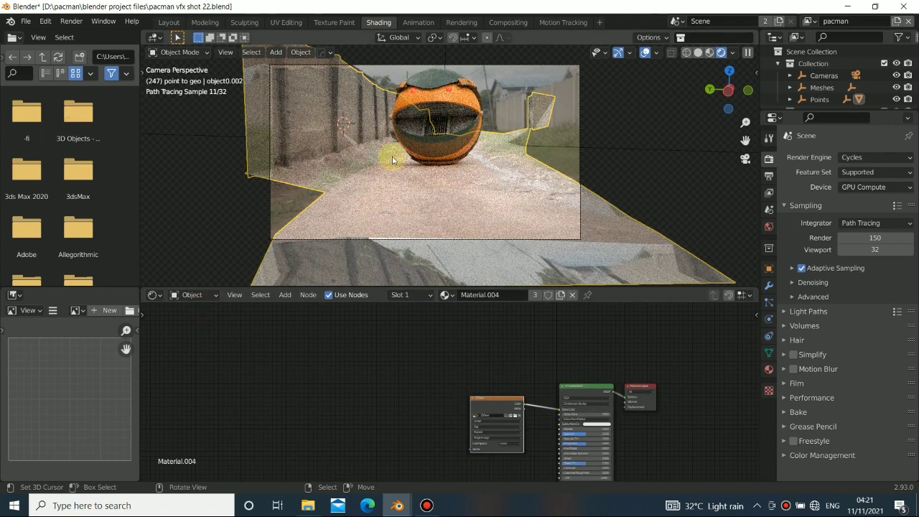
middle_click_drag(529, 425, 410, 384)
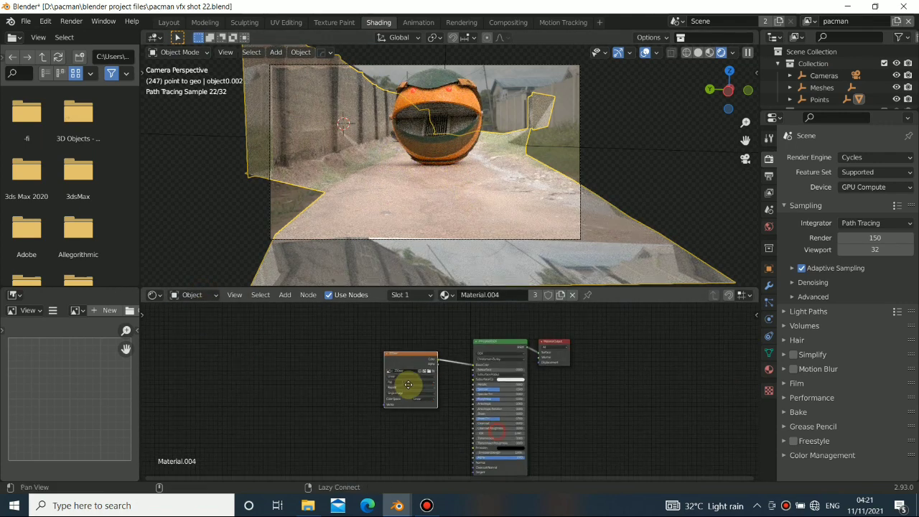
scroll(427, 369, "up", 5)
scroll(406, 135, "up", 5)
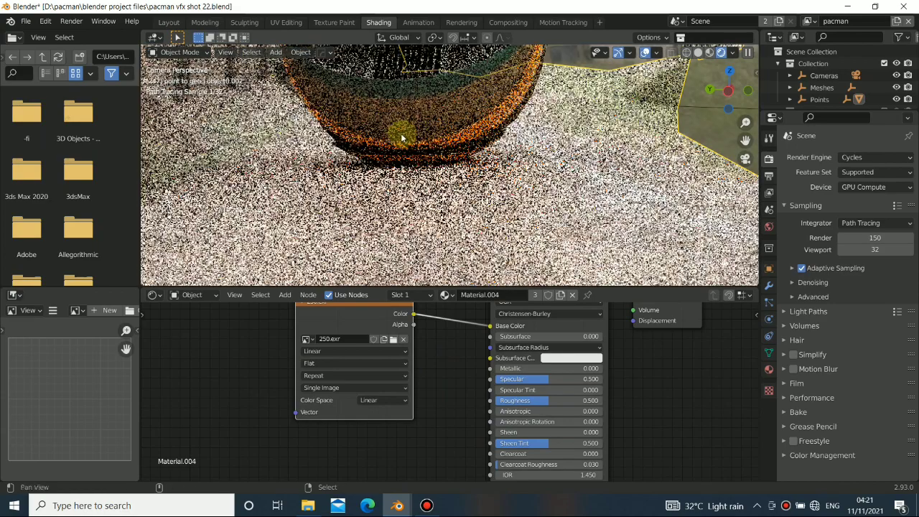
scroll(401, 143, "down", 3)
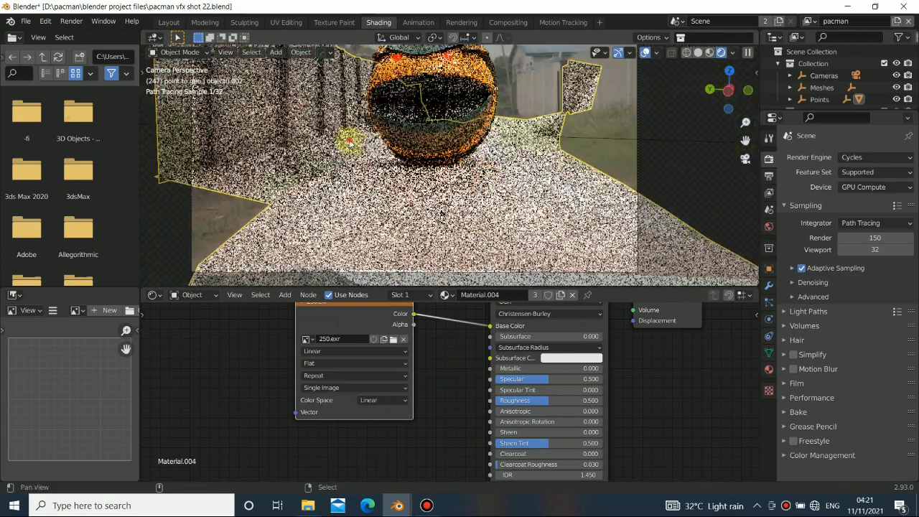
scroll(349, 142, "down", 3)
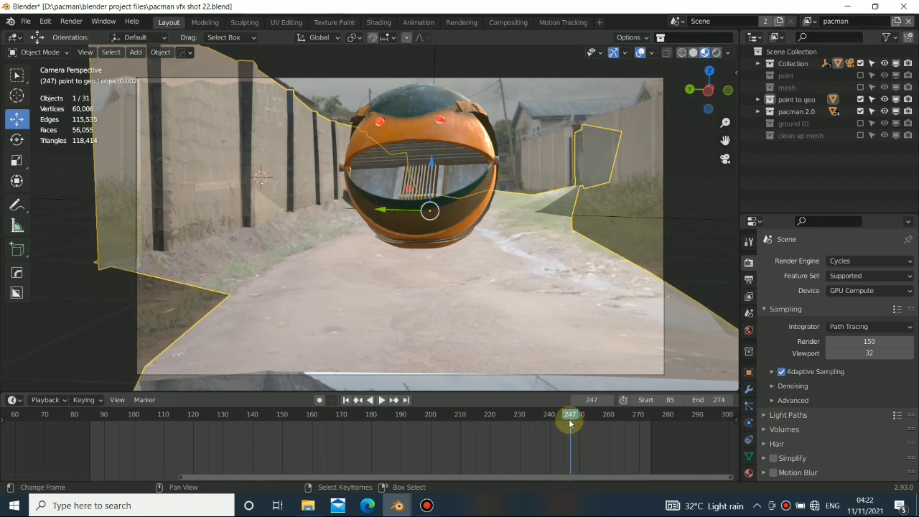
Check the texture's frame number in the material and move the timeline to frame 250 in the Layout workspace
left_click(462, 22)
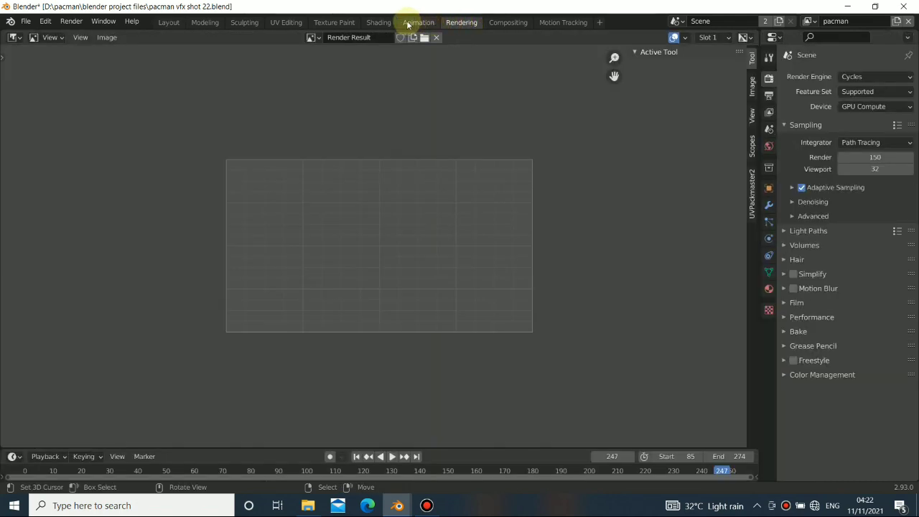
left_click(379, 22)
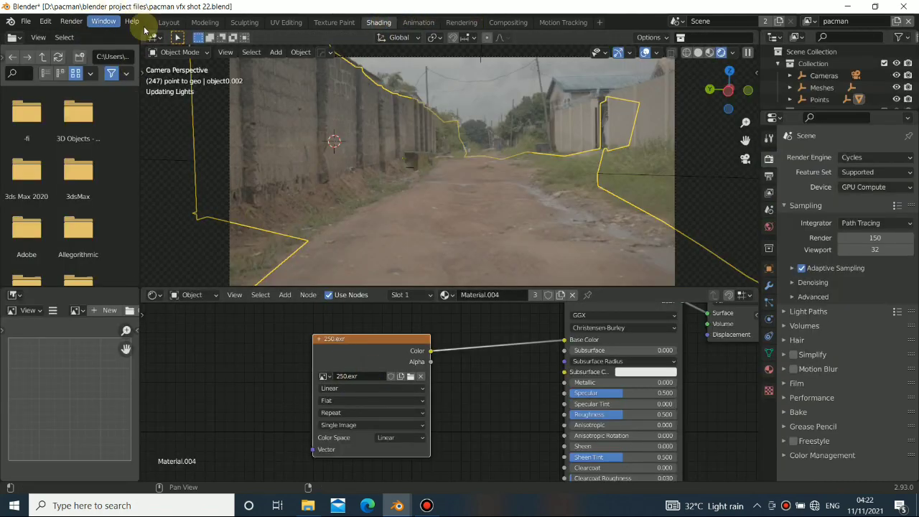
left_click(167, 22)
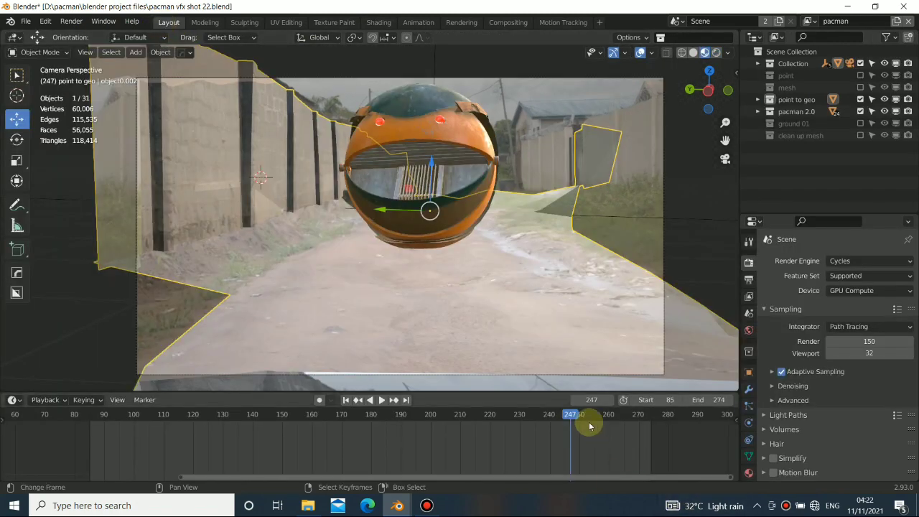
left_click_drag(582, 434, 581, 437)
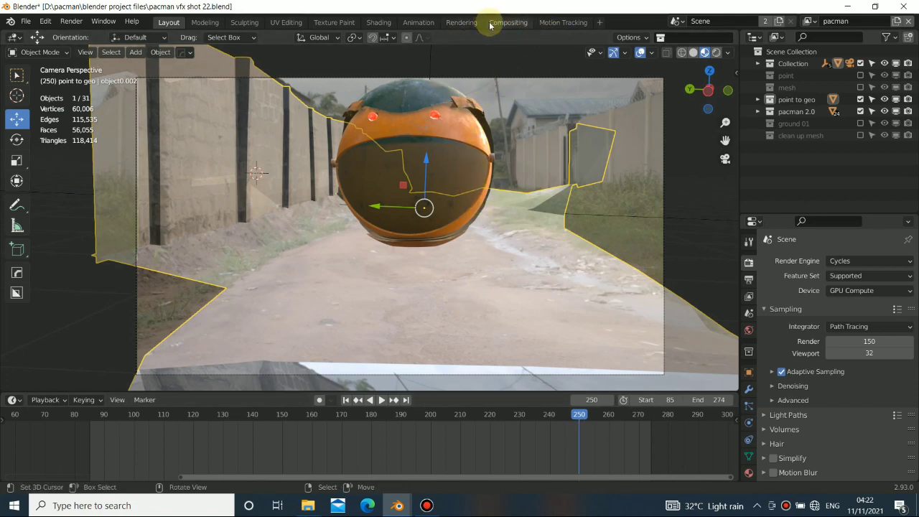
Reposition the 250.exr image texture node slightly in the street mesh's material and point out its Base Color link
left_click(378, 23)
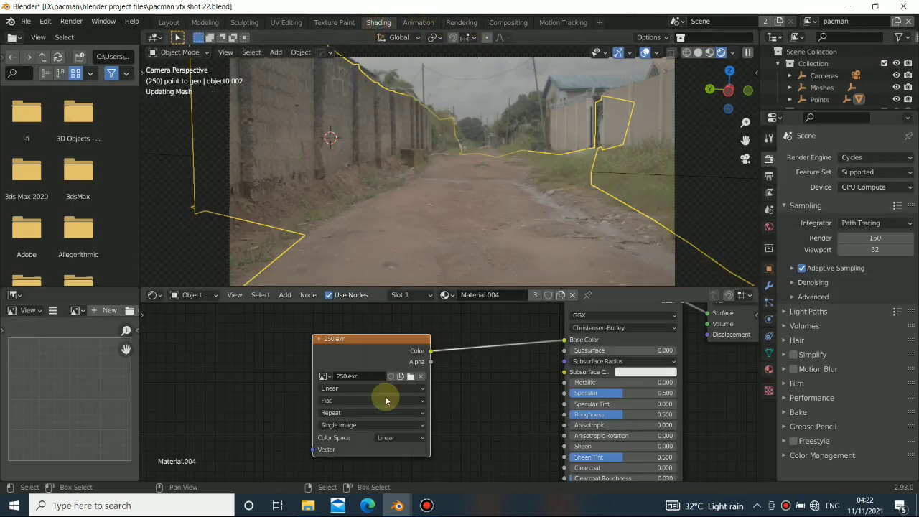
mouse_move(344, 346)
left_mouse_down()
mouse_move(334, 352)
mouse_move(373, 353)
mouse_move(346, 347)
left_mouse_up()
mouse_move(564, 339)
left_mouse_down()
mouse_move(534, 373)
mouse_move(462, 370)
mouse_move(572, 324)
mouse_move(563, 339)
left_mouse_up()
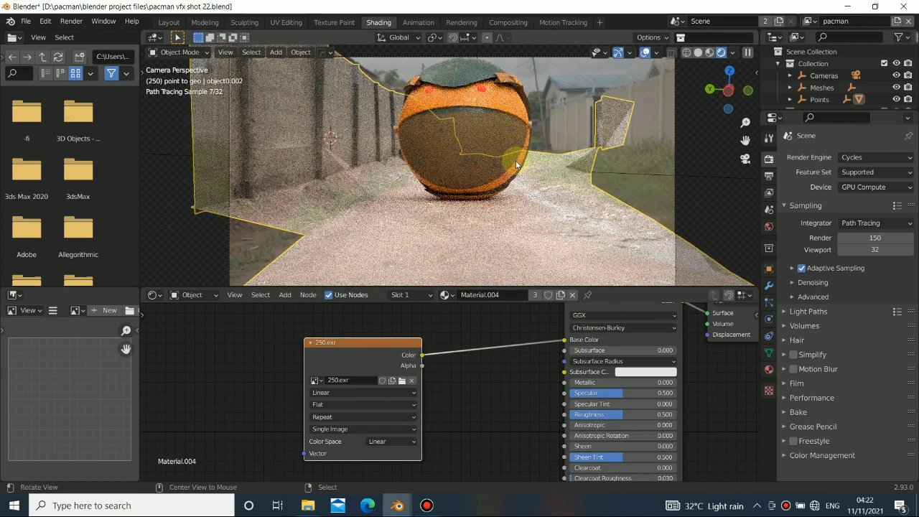
Display the Shading viewport in Material Preview, inspect the projected street texture from outside the camera, and return to camera view
left_click(709, 53)
middle_click_drag(517, 137, 421, 189)
middle_click_drag(212, 206, 420, 189)
key("KP_0")
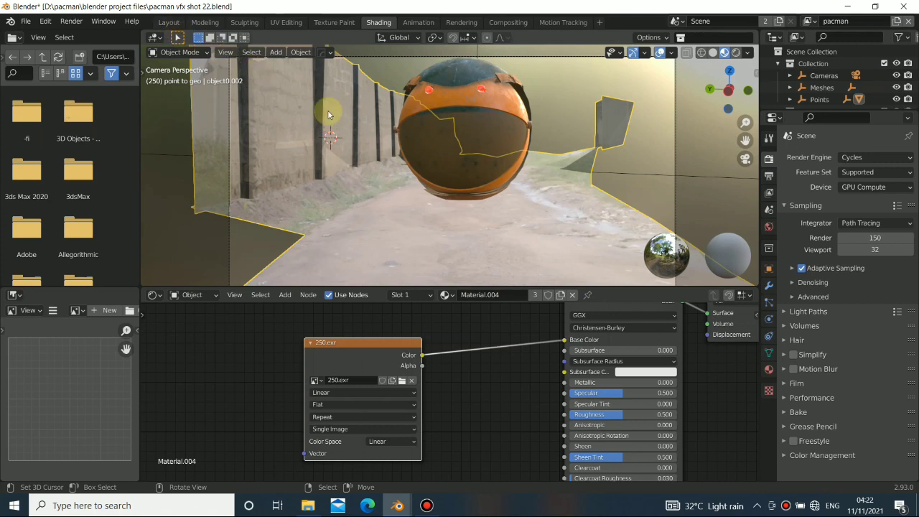
Inspect the pacman and the surrounding footage-textured wall and ground in the Layout workspace, up close and from outside the camera
left_click(167, 22)
scroll(452, 198, "up", 4)
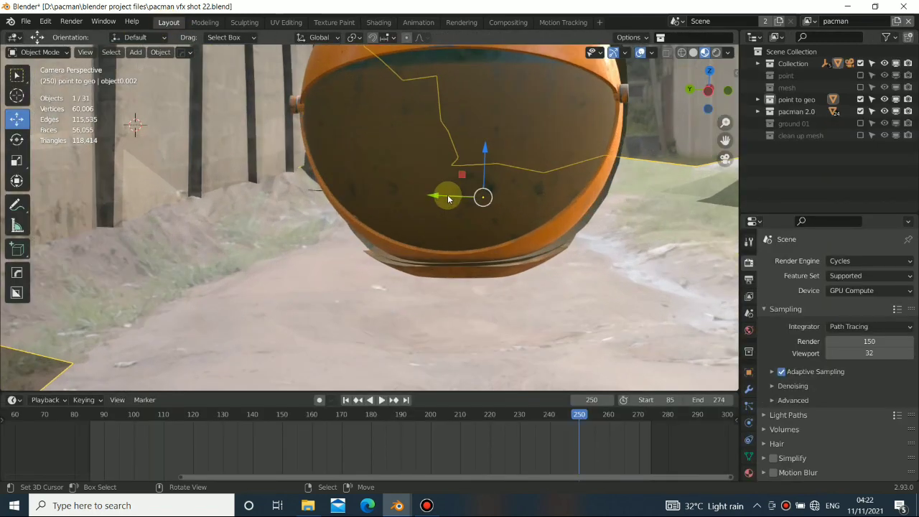
left_click_drag(470, 264, 391, 223, "alt")
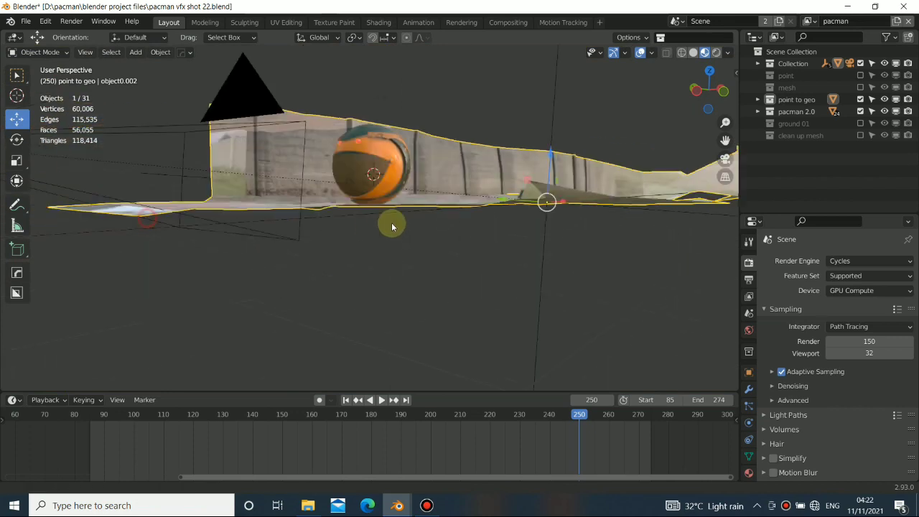
scroll(410, 219, "up", 5)
left_click_drag(558, 229, 468, 235, "alt+shift")
scroll(468, 240, "down", 5)
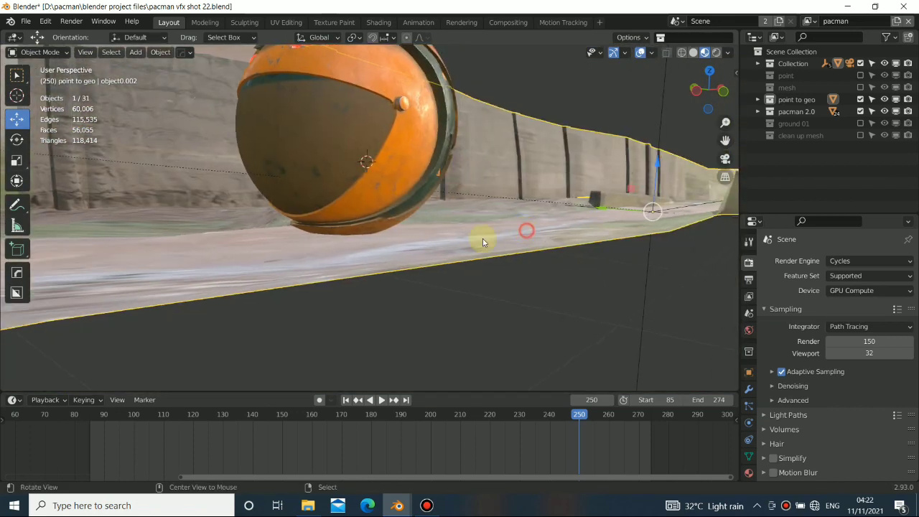
mouse_move(386, 245)
middle_mouse_down()
mouse_move(429, 245)
mouse_move(394, 232)
middle_mouse_up()
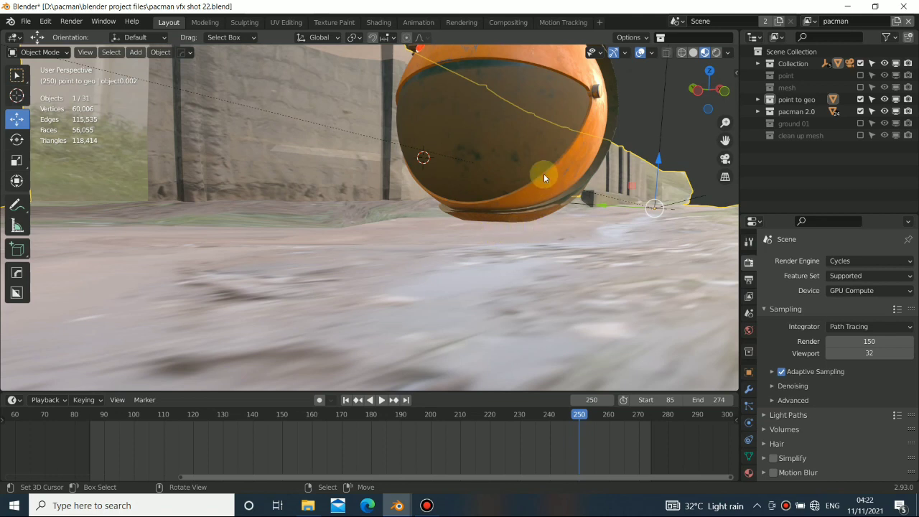
middle_click_drag(515, 155, 471, 213)
scroll(471, 212, "up", 4)
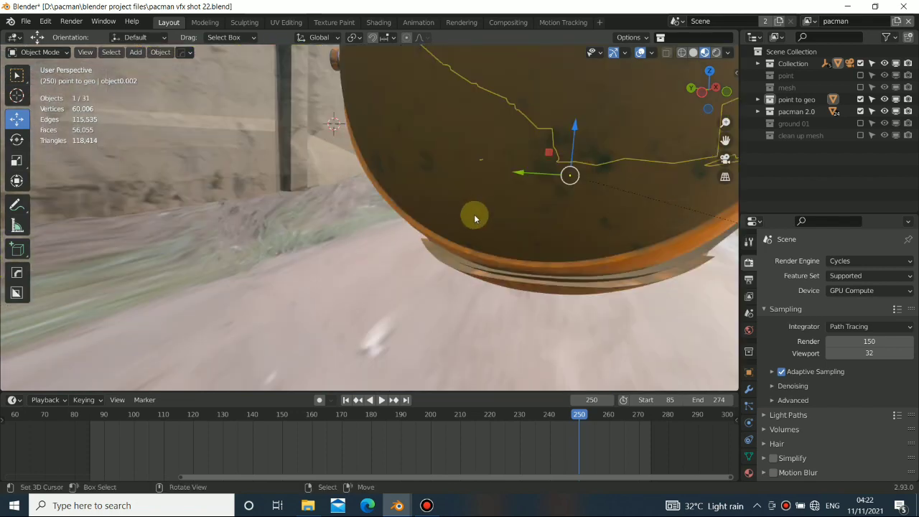
scroll(475, 215, "down", 4)
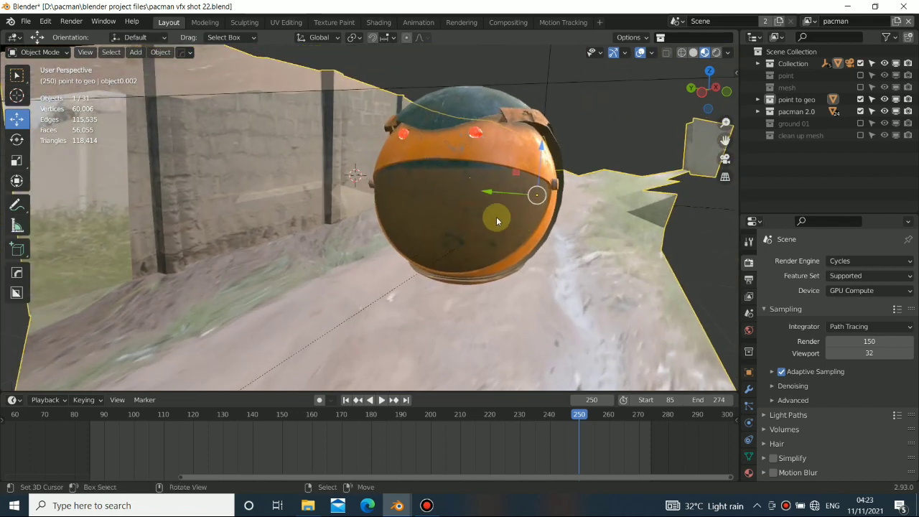
middle_click_drag(497, 217, 581, 179)
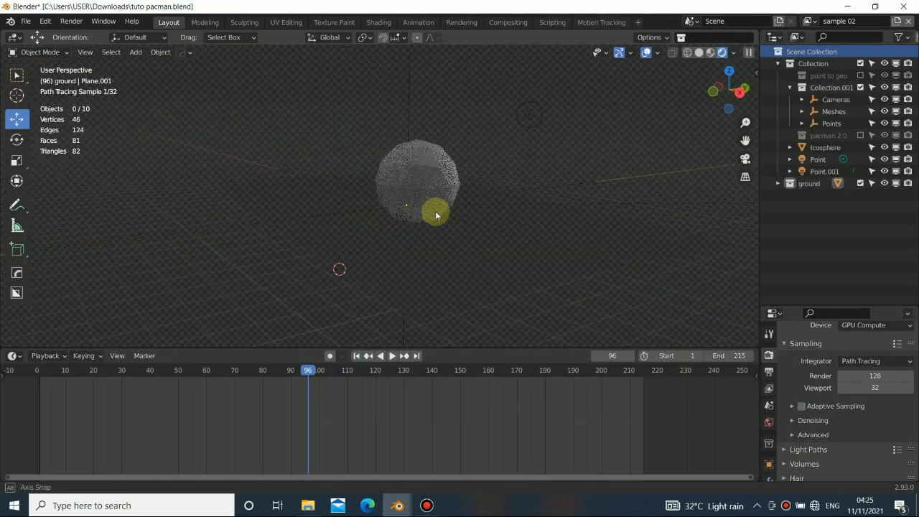
Examine the icosphere and ground plane of the sample scene in Rendered, Wireframe and Solid shading, finishing in Material Preview
middle_click_drag(435, 211, 392, 223)
middle_click_drag(333, 160, 446, 199)
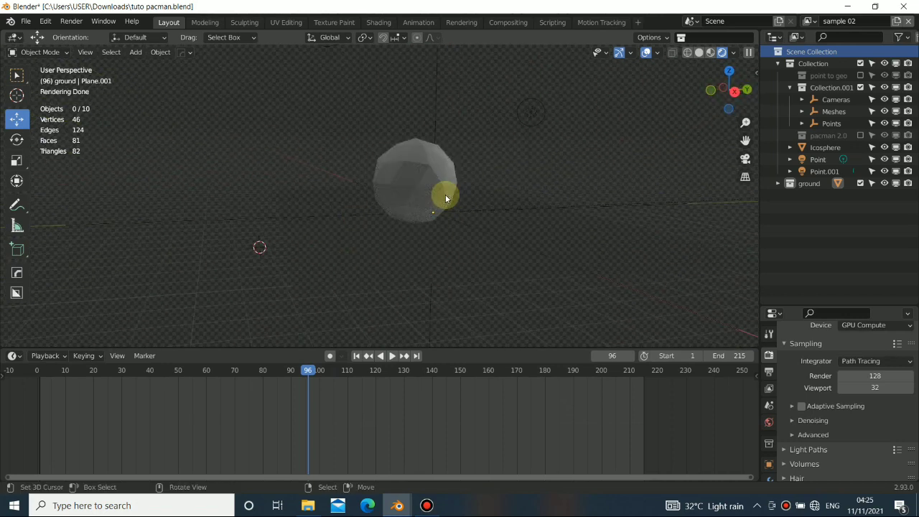
middle_click_drag(460, 200, 586, 101)
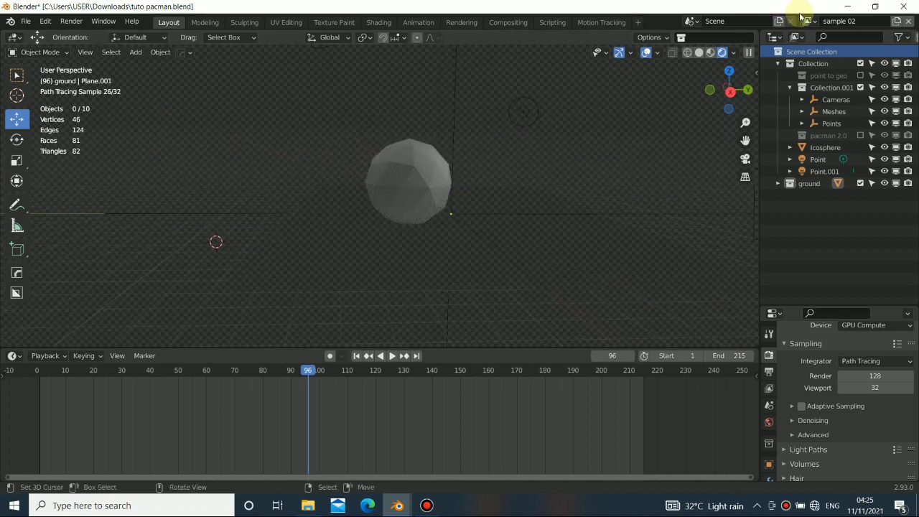
left_click_drag(359, 203, 381, 202, "alt")
key("shift+z")
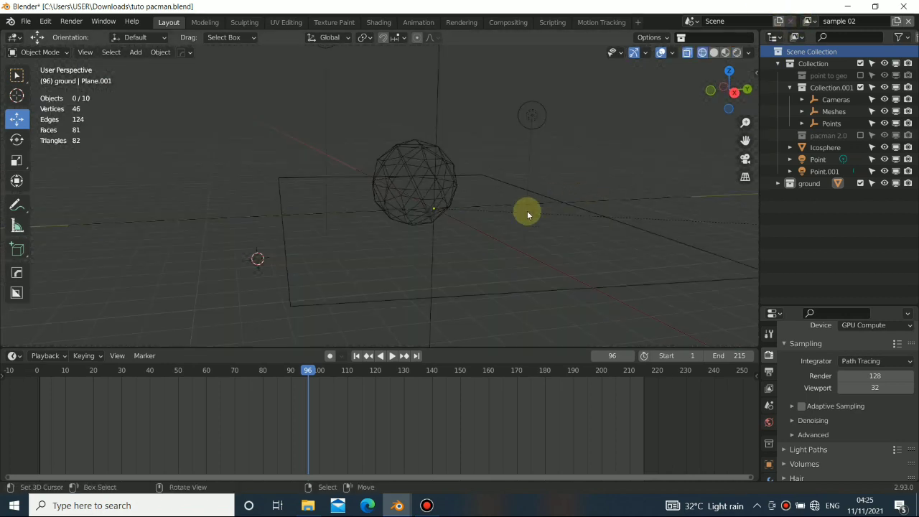
middle_click_drag(513, 213, 528, 202)
left_click(714, 53)
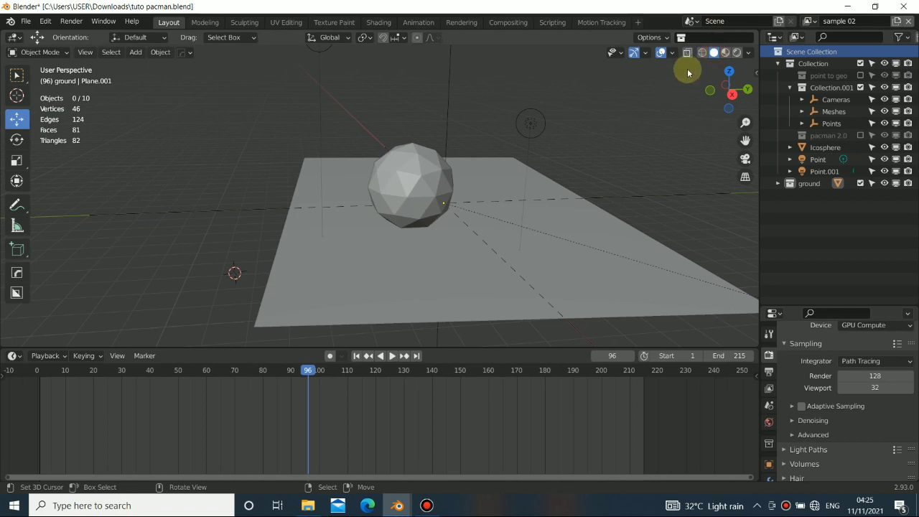
left_click(724, 55)
mouse_move(538, 170)
middle_mouse_down()
mouse_move(367, 243)
mouse_move(508, 211)
mouse_move(372, 240)
mouse_move(514, 224)
middle_mouse_up()
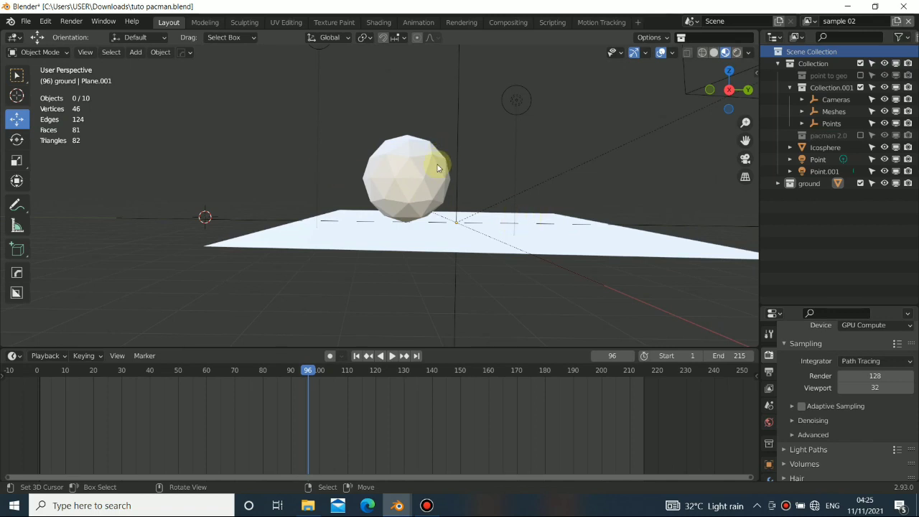
middle_click_drag(438, 165, 546, 139)
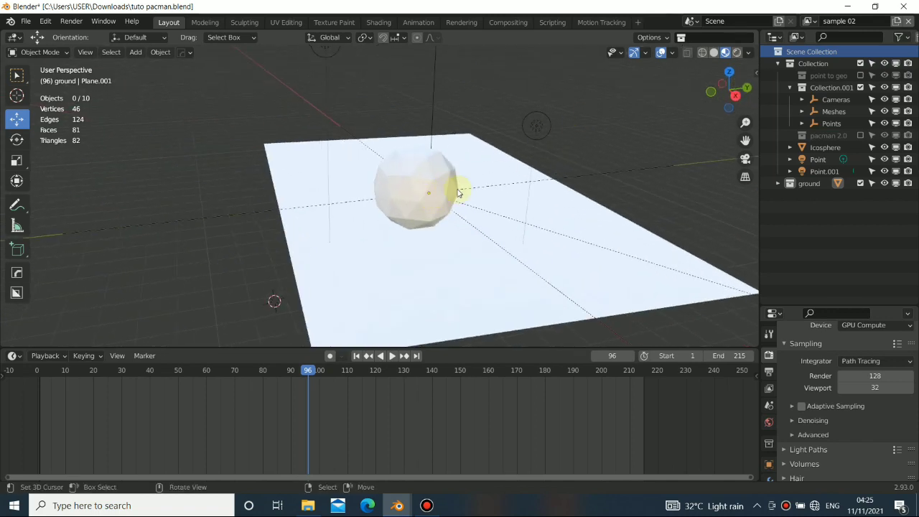
View the sample scene through the camera and switch to the "sample 01" view layer
key("KP_0")
left_click(810, 21)
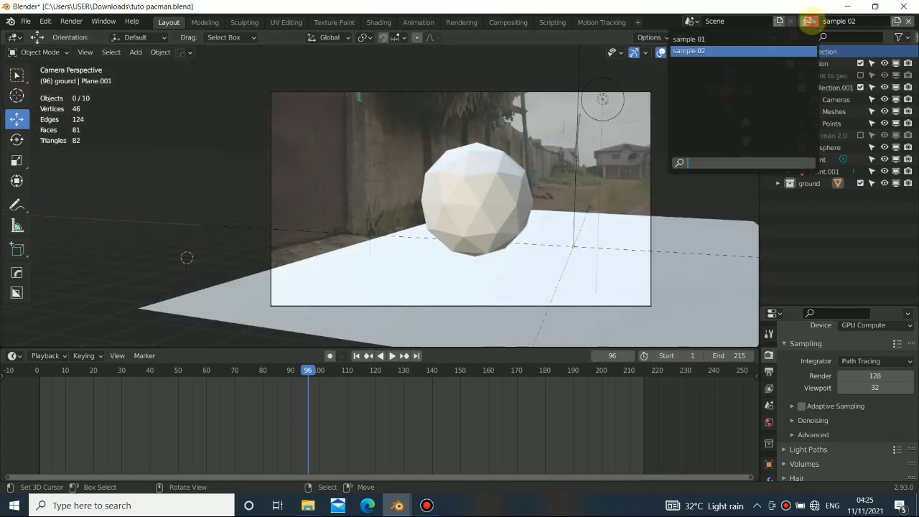
left_click(689, 39)
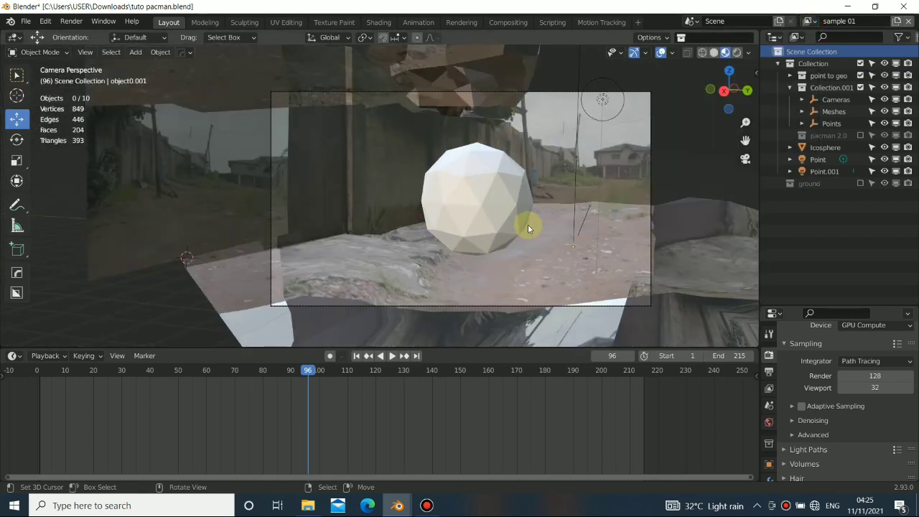
Compare the footage-textured geometry around the icosphere from outside the camera and in camera view, toggling Wireframe shading
middle_click_drag(528, 227, 411, 241)
middle_click_drag(260, 182, 359, 164)
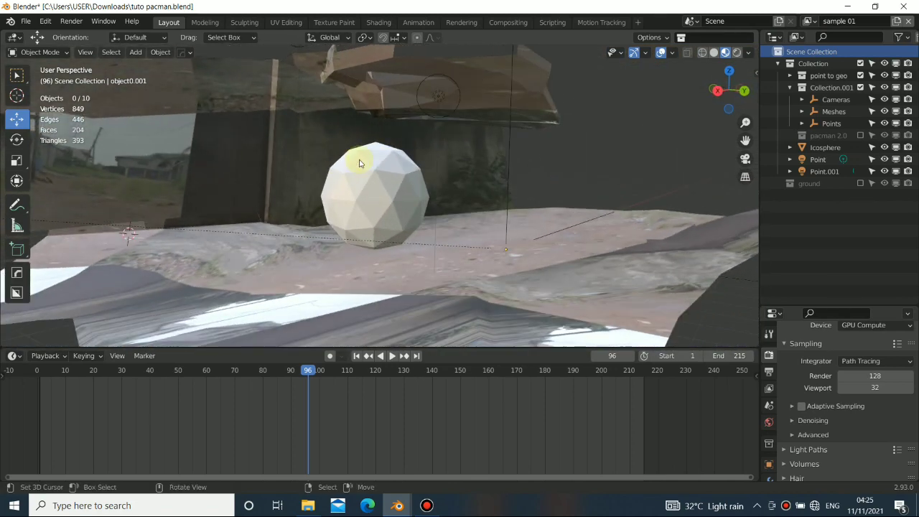
middle_click_drag(260, 201, 184, 188)
key("KP_0")
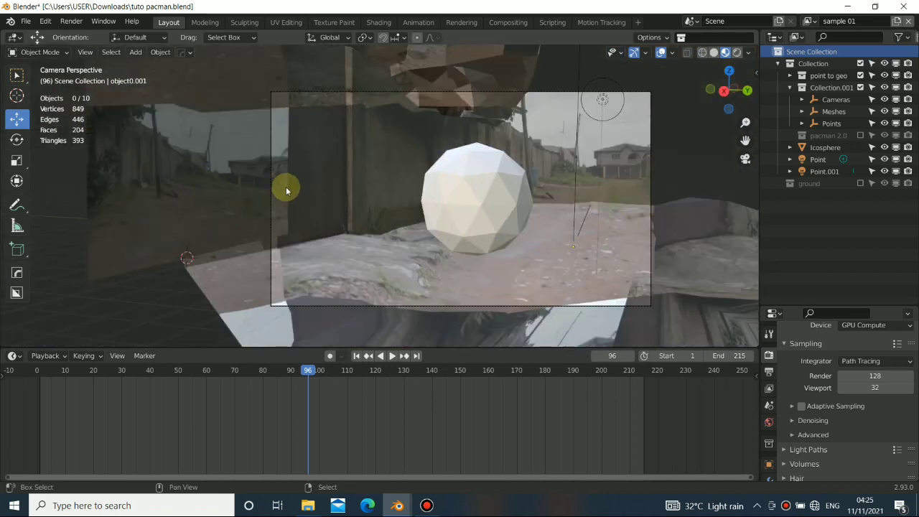
key("shift+z")
key("shift+z")
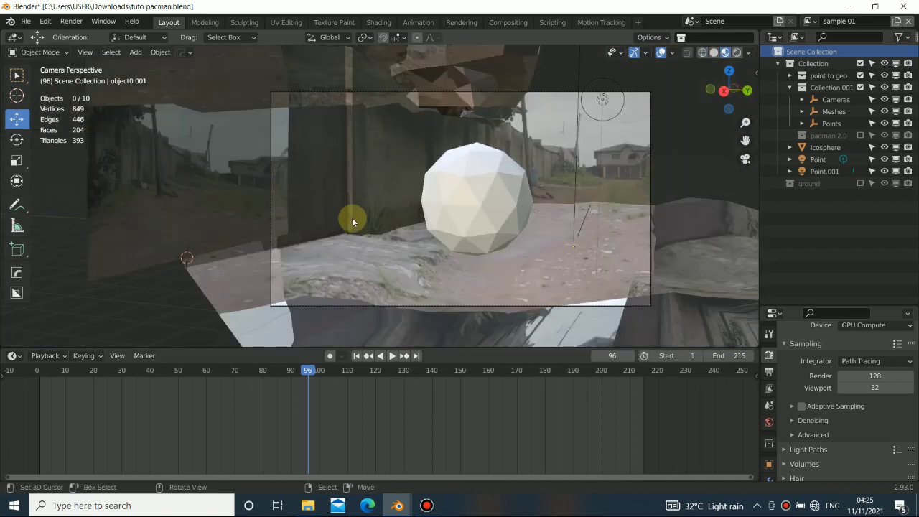
key("shift+z")
key("shift+z")
Inspect the icosphere on the textured ground from outside the camera and display it in Rendered shading
middle_click_drag(437, 215, 391, 217)
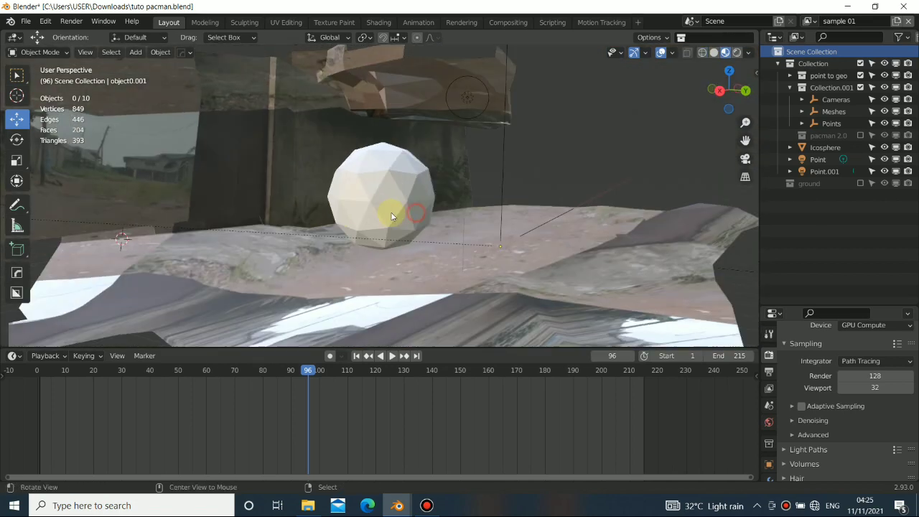
scroll(400, 212, "up", 5)
scroll(371, 209, "down", 4)
middle_click_drag(307, 217, 352, 209)
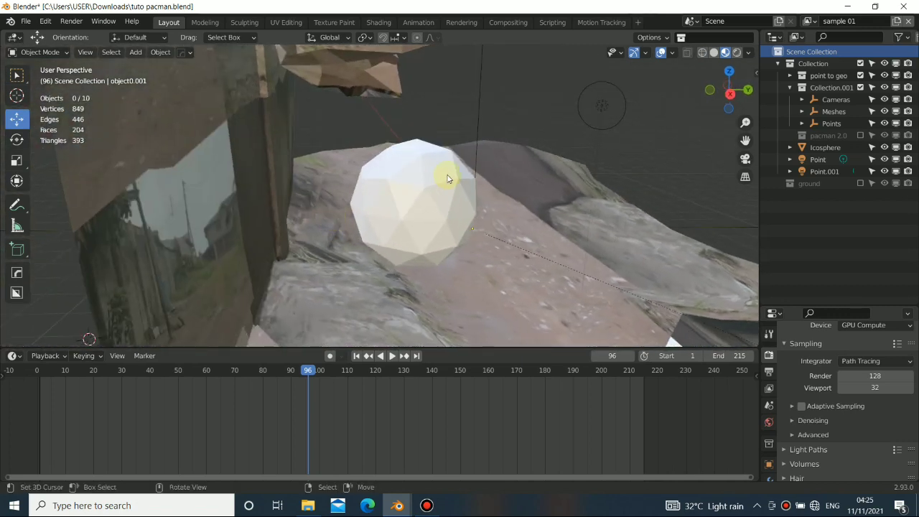
left_click(738, 54)
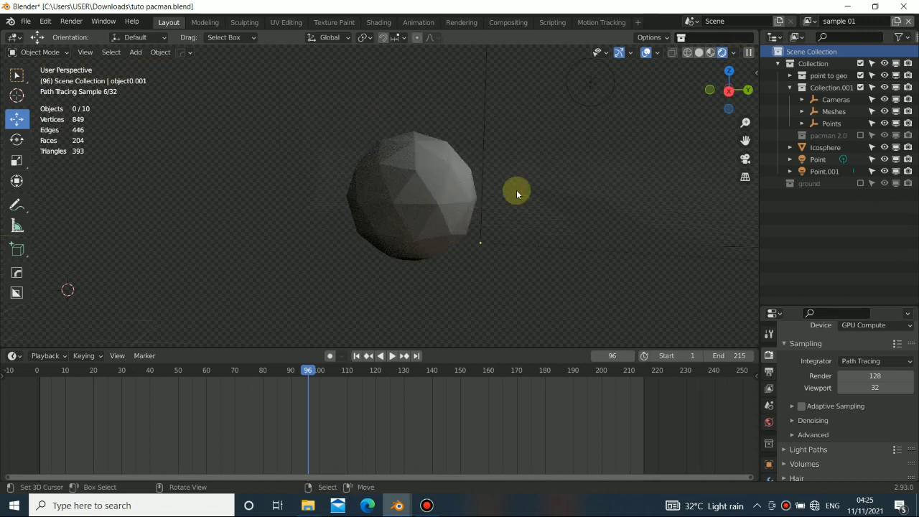
Switch to the "sample 02" view layer and view the icosphere from outside the camera
middle_click_drag(466, 243, 489, 230)
left_click(810, 21)
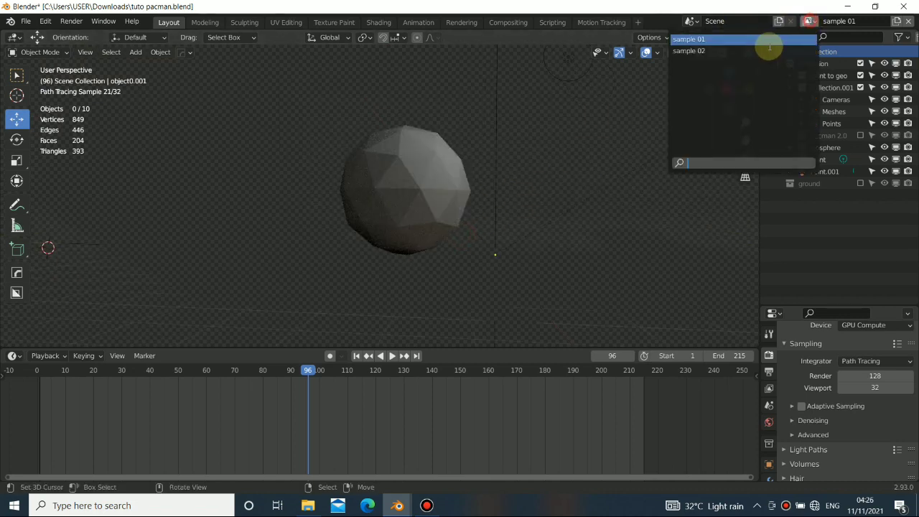
left_click(767, 52)
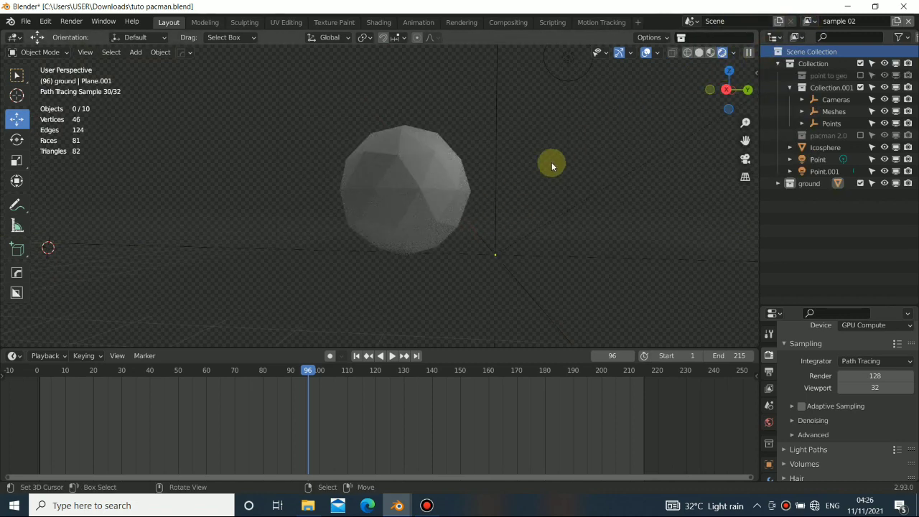
middle_click_drag(552, 166, 423, 230)
left_click(426, 505)
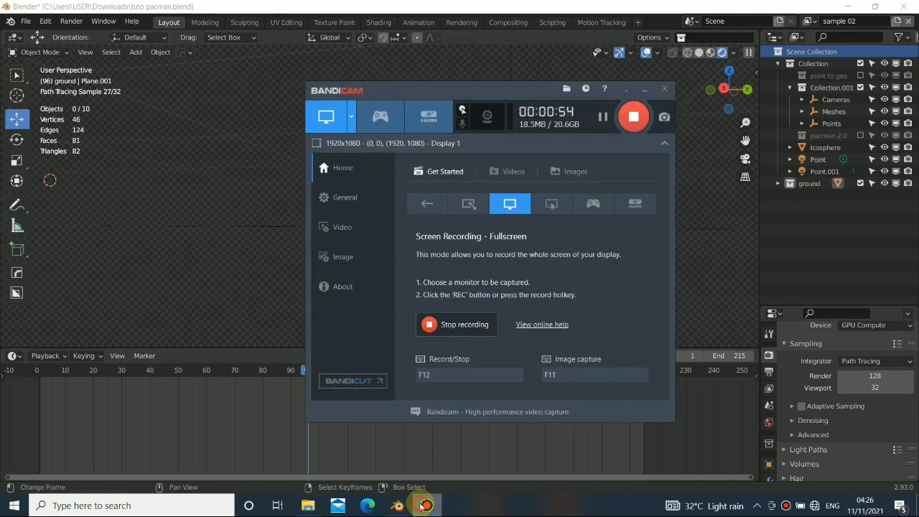
left_click(426, 508)
Examine the bounce light from the plain ground plane on the icosphere's underside in Rendered shading
scroll(435, 205, "up", 3)
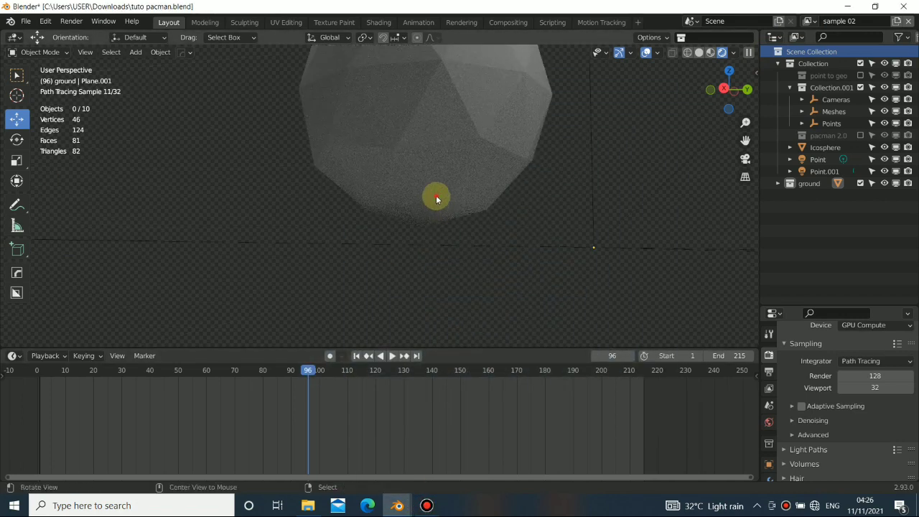
left_click_drag(436, 199, 457, 199, "alt")
mouse_move(456, 199)
middle_mouse_down()
mouse_move(421, 214)
mouse_move(302, 186)
middle_mouse_up()
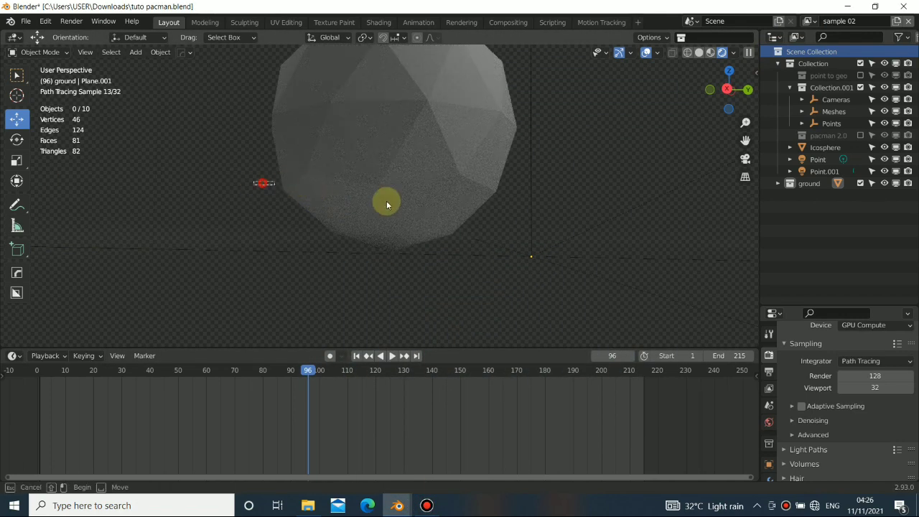
left_click_drag(386, 202, 597, 298)
left_click(256, 177)
mouse_move(429, 214)
middle_mouse_down()
mouse_move(410, 212)
mouse_move(425, 189)
mouse_move(476, 201)
mouse_move(484, 281)
middle_mouse_up()
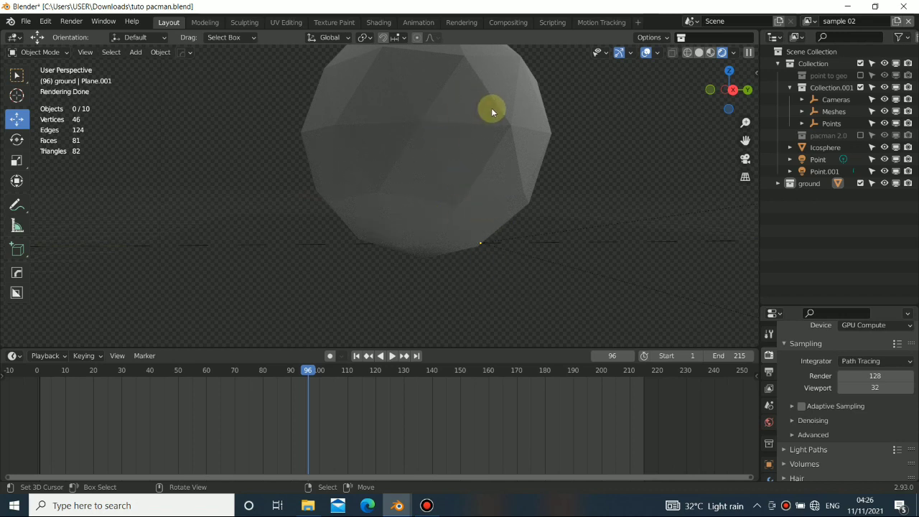
mouse_move(484, 119)
middle_mouse_down()
mouse_move(481, 131)
mouse_move(418, 158)
mouse_move(452, 203)
middle_mouse_up()
mouse_move(470, 285)
middle_mouse_down()
mouse_move(398, 211)
mouse_move(384, 225)
middle_mouse_up()
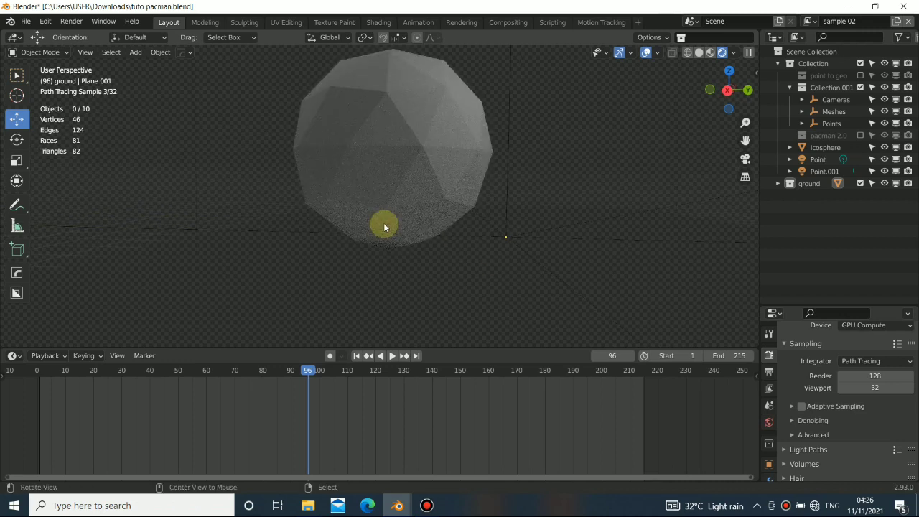
Switch to the "sample 01" view layer and inspect the icosphere's underside lit by the footage-textured geometry
left_click(806, 22)
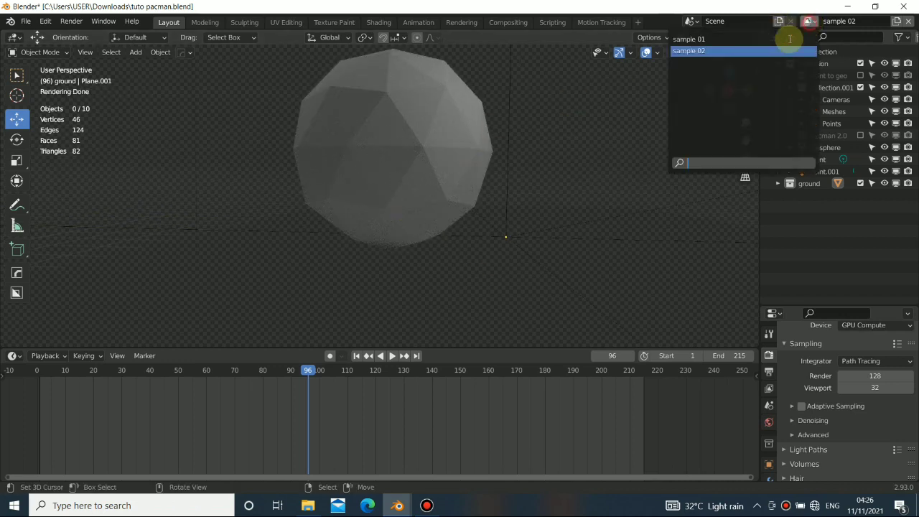
left_click(690, 38)
mouse_move(428, 203)
middle_mouse_down()
mouse_move(410, 199)
mouse_move(486, 263)
mouse_move(468, 232)
mouse_move(468, 240)
middle_mouse_up()
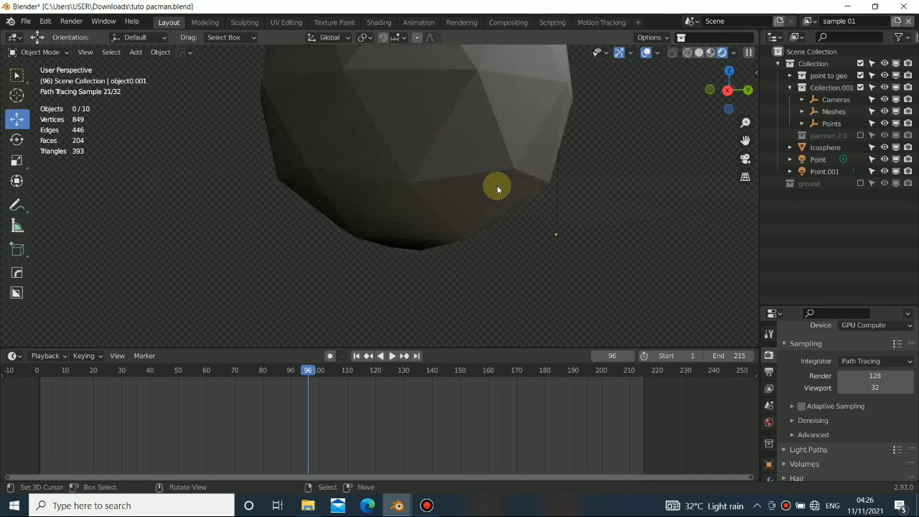
Display the Diffuse Indirect render pass in the viewport and examine the bounced light around the icosphere
left_click(733, 52)
left_click(688, 159)
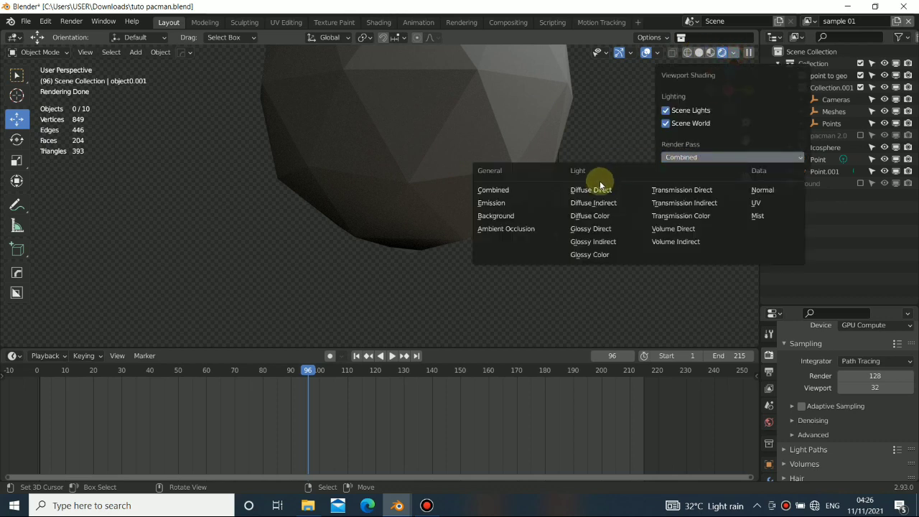
left_click(591, 204)
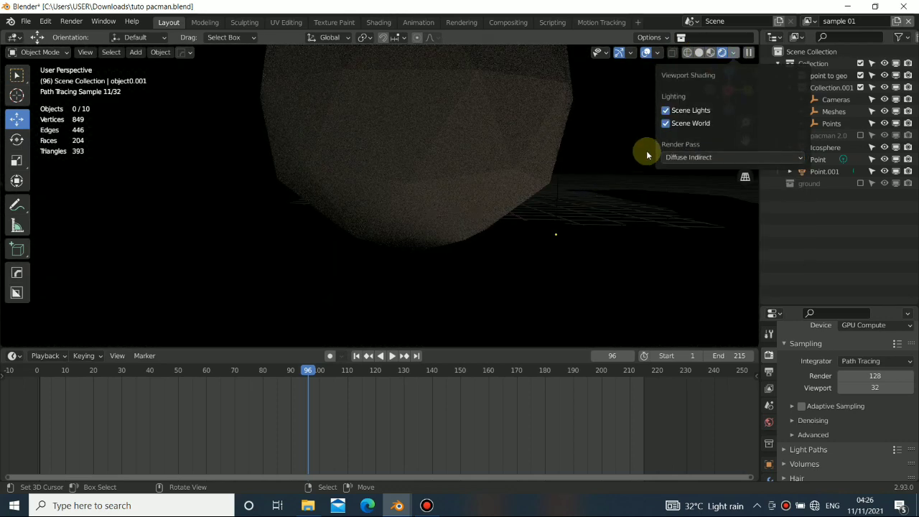
scroll(467, 184, "down", 5)
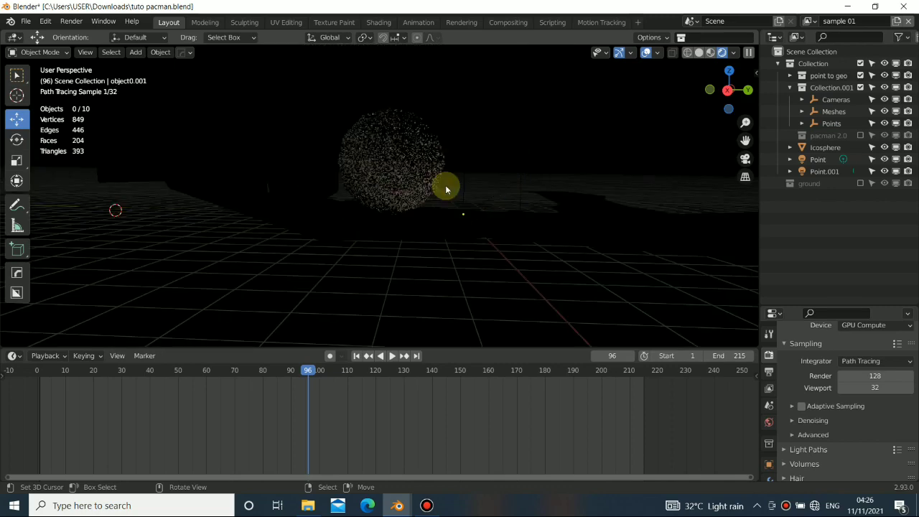
mouse_move(446, 189)
middle_mouse_down()
mouse_move(381, 213)
mouse_move(318, 115)
middle_mouse_up()
mouse_move(495, 190)
middle_mouse_down()
mouse_move(359, 226)
mouse_move(417, 203)
mouse_move(466, 201)
mouse_move(441, 201)
middle_mouse_up()
middle_click_drag(437, 148, 443, 195, "shift")
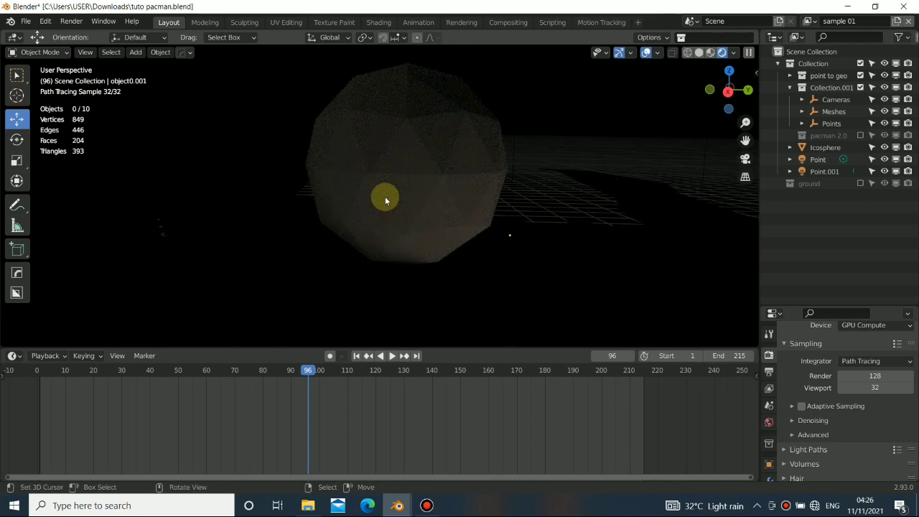
mouse_move(393, 193)
middle_mouse_down()
mouse_move(335, 191)
mouse_move(381, 188)
mouse_move(500, 147)
middle_mouse_up()
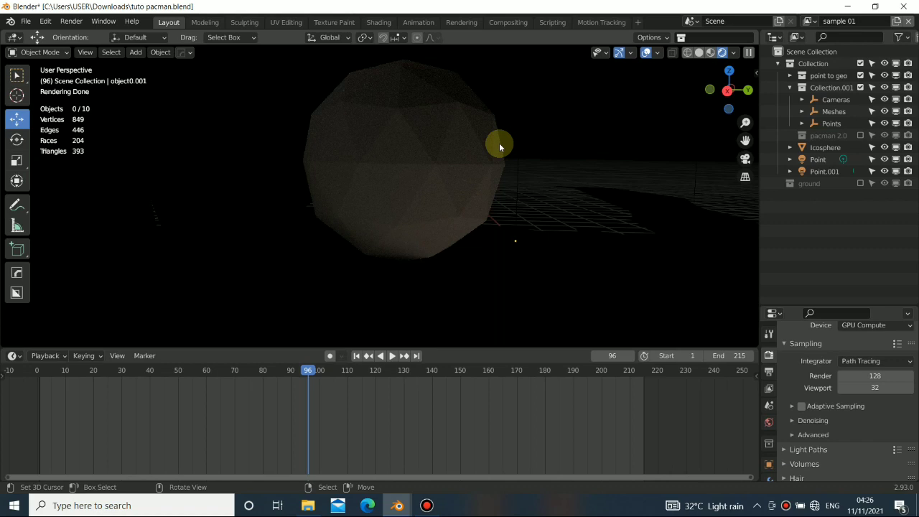
mouse_move(455, 144)
middle_mouse_down()
mouse_move(423, 165)
mouse_move(448, 168)
middle_mouse_up()
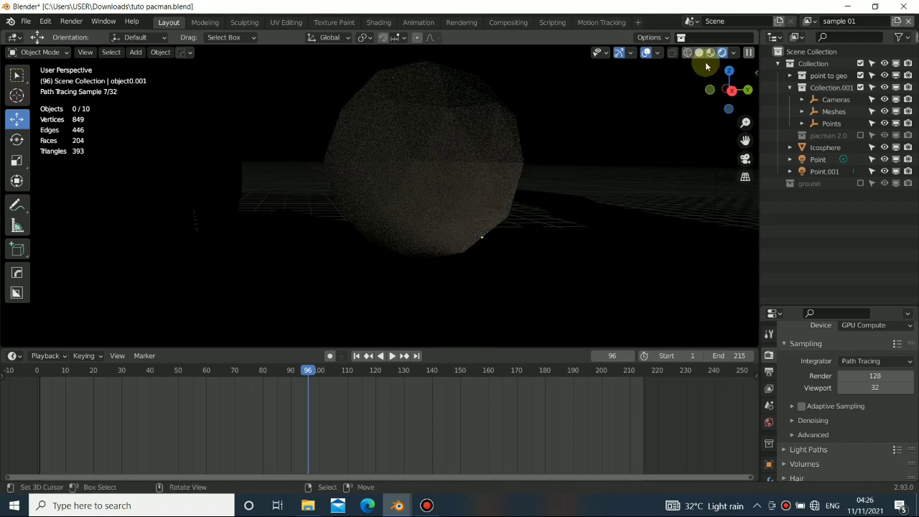
Set the viewport render pass to Combined and inspect the icosphere's shading from outside the camera
left_click(733, 53)
left_click(686, 156)
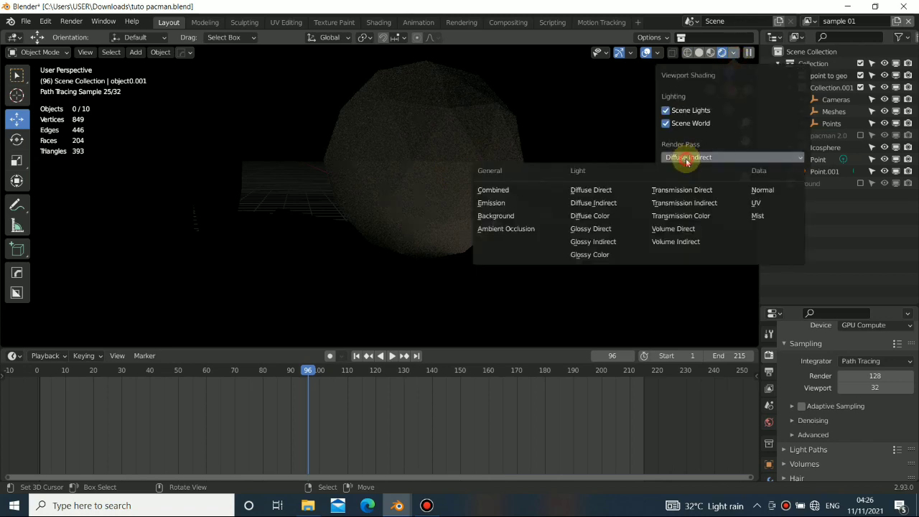
left_click(494, 191)
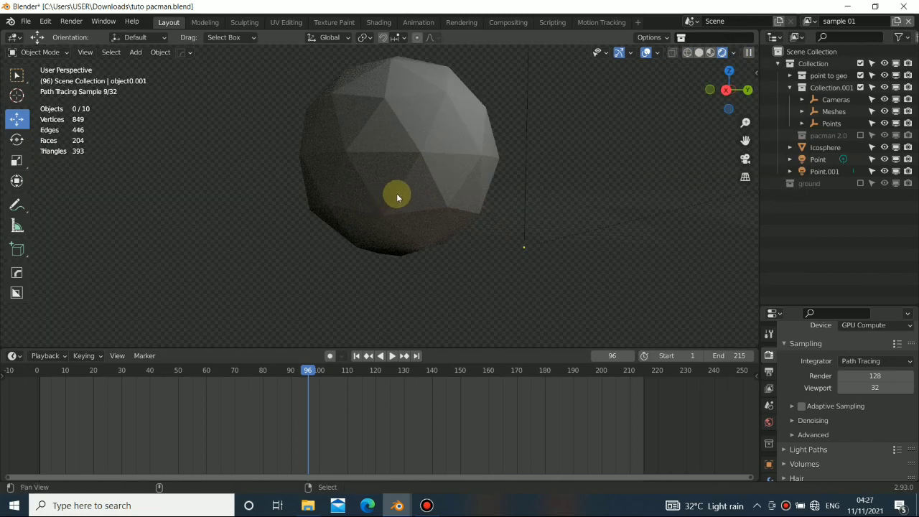
middle_click_drag(397, 197, 482, 199, "shift")
mouse_move(459, 183)
middle_mouse_down()
mouse_move(429, 177)
mouse_move(460, 193)
middle_mouse_up()
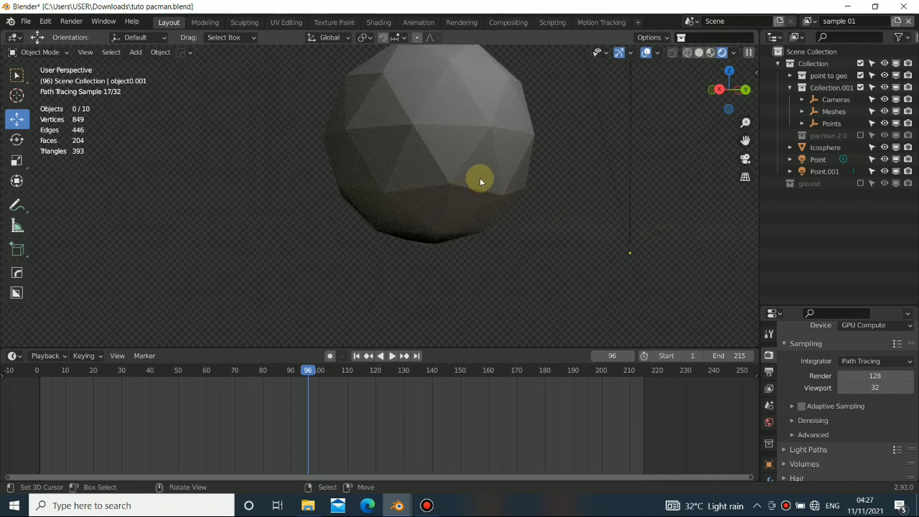
Compare the icosphere's lighting in camera view, switching to the "sample 02" view layer and back to "sample 01"
key("KP_0")
middle_click_drag(546, 271, 334, 154, "ctrl")
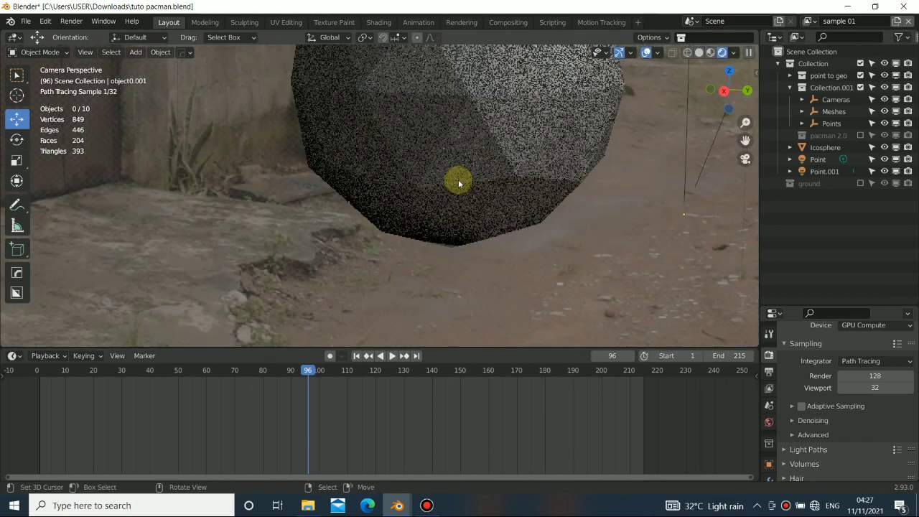
scroll(459, 180, "down", 2)
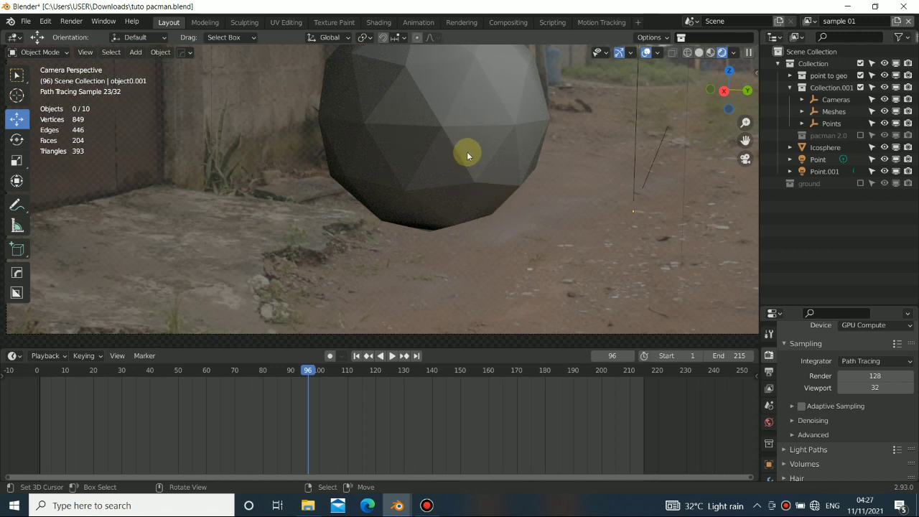
left_click(809, 21)
left_click(757, 50)
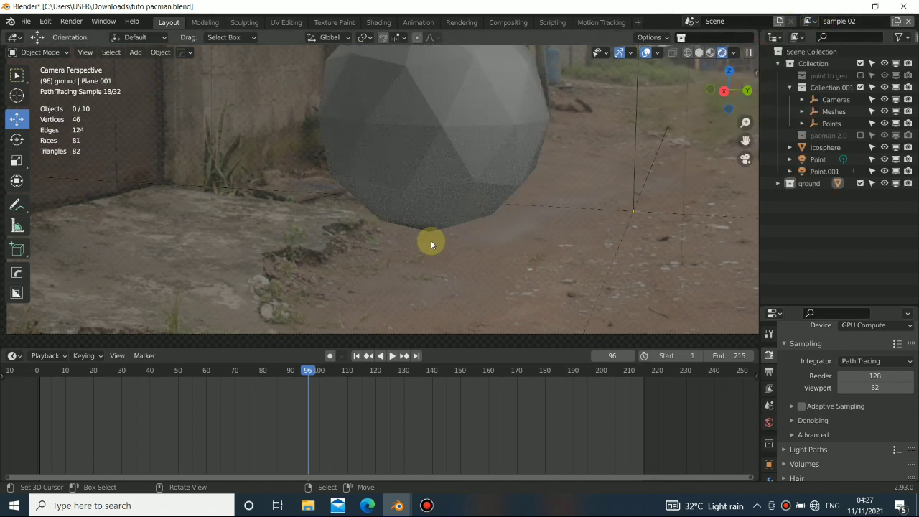
scroll(474, 165, "down", 3)
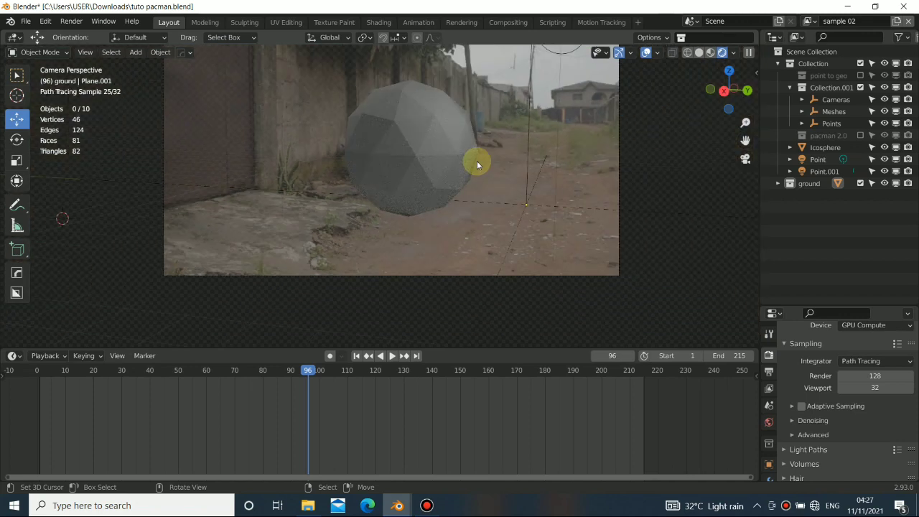
middle_click_drag(437, 152, 452, 165, "shift")
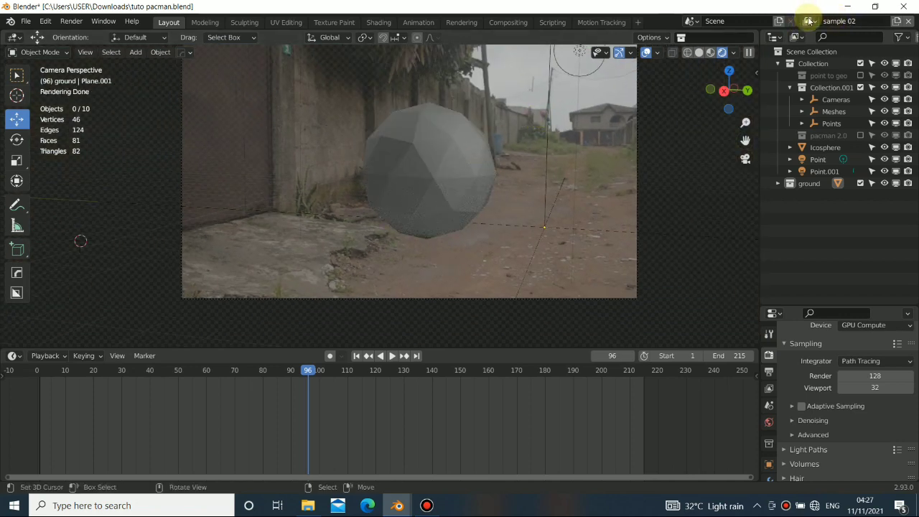
left_click(808, 20)
left_click(780, 36)
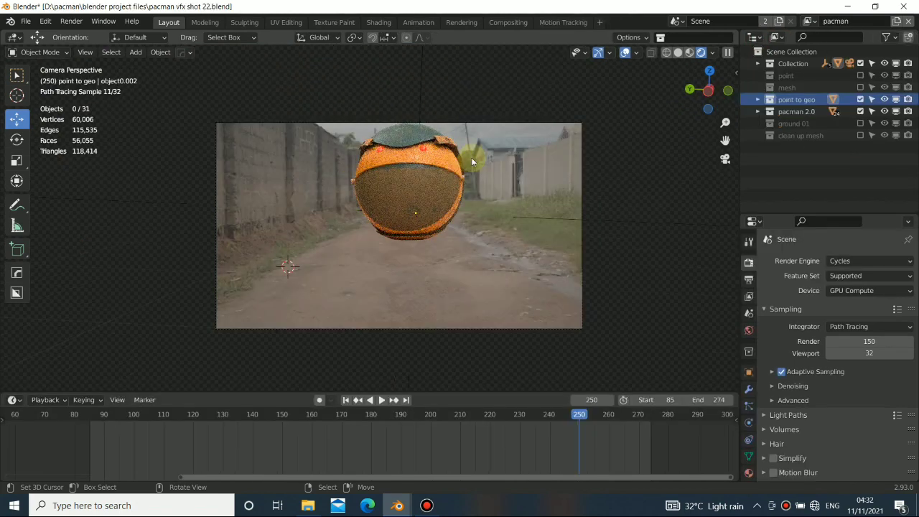
Inspect the rendered pacman model at frame 250 of the "pacman vfx shot 22" scene, orbiting out of and returning to camera view
middle_click_drag(471, 161, 325, 197)
key("KP_0")
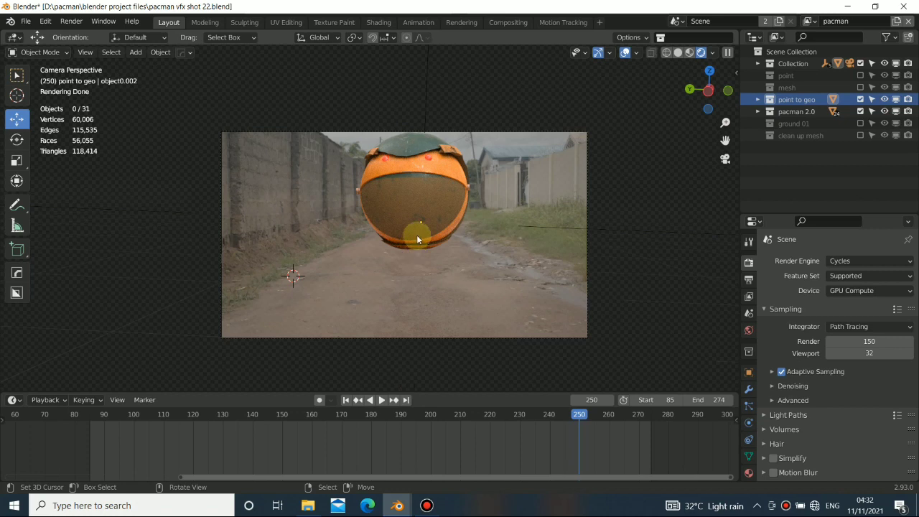
left_click(434, 168)
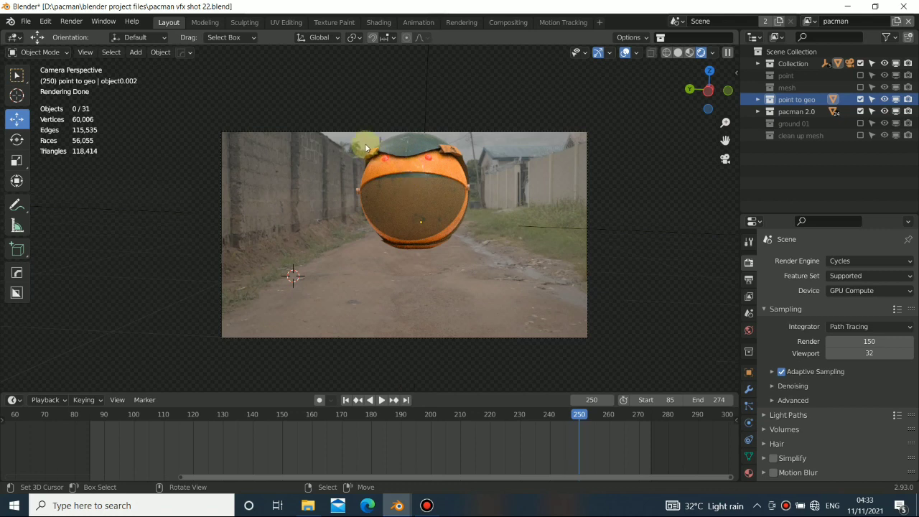
middle_click_drag(420, 194, 420, 178, "shift")
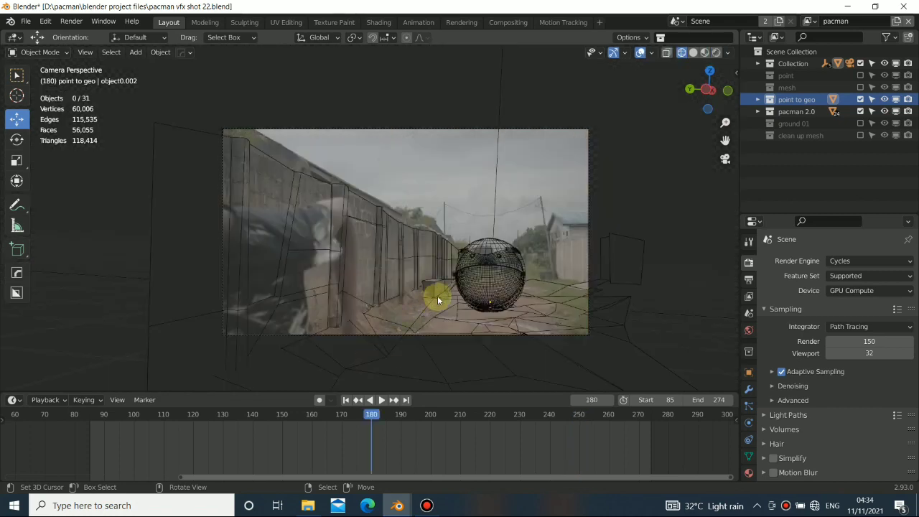
Examine the street geometry around the pacman at frame 180 in Wireframe from inside and outside the camera, finishing in Rendered camera view
scroll(431, 293, "up", 2)
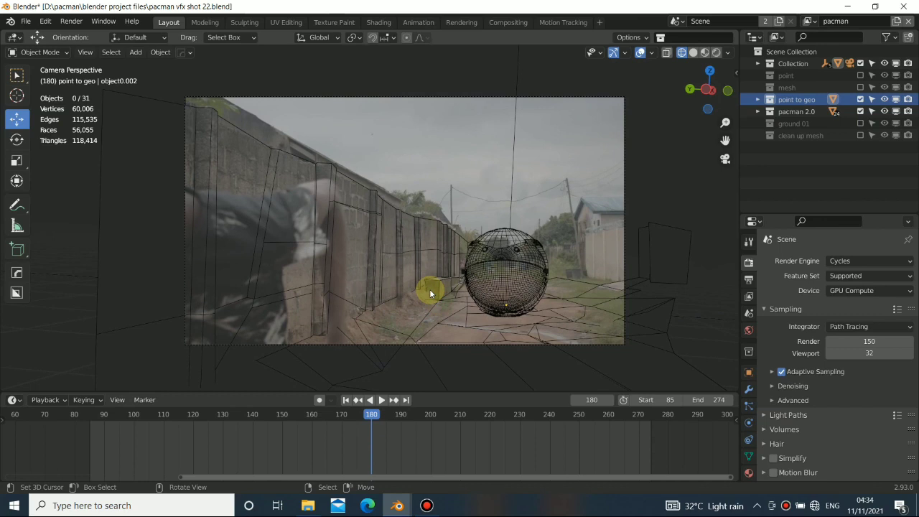
middle_click_drag(481, 257, 397, 255)
key("KP_0")
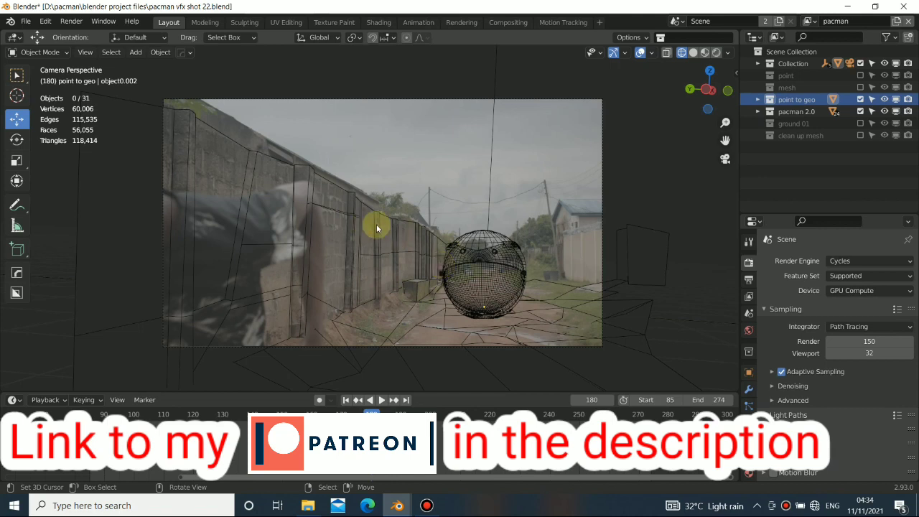
mouse_move(439, 213)
middle_mouse_down()
mouse_move(382, 287)
mouse_move(338, 288)
mouse_move(429, 262)
middle_mouse_up()
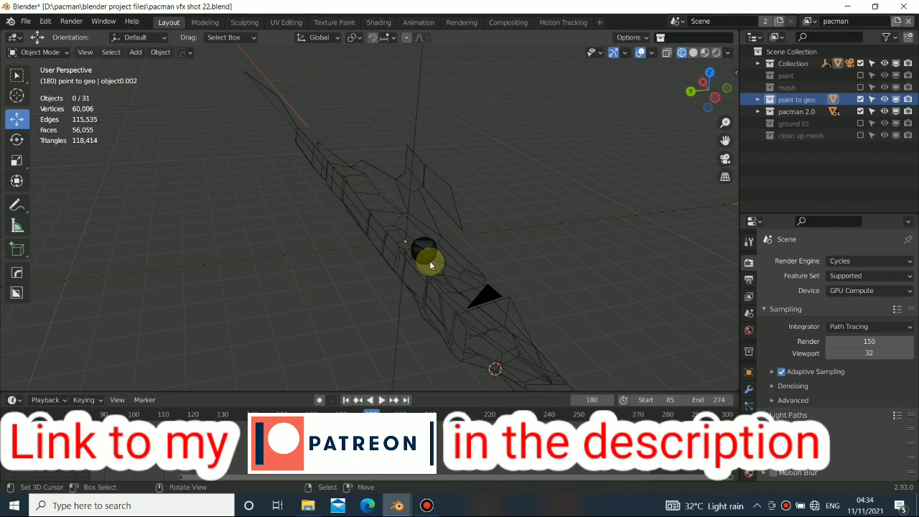
key("shift+z")
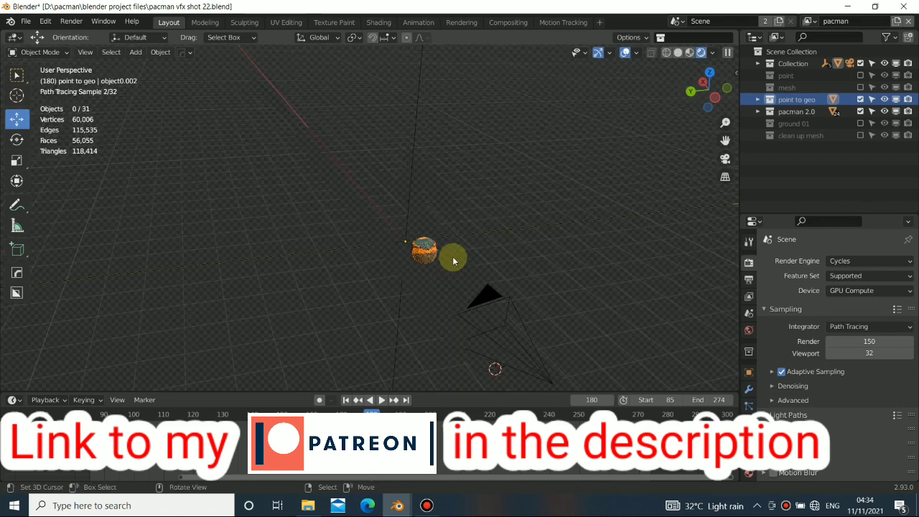
key("KP_0")
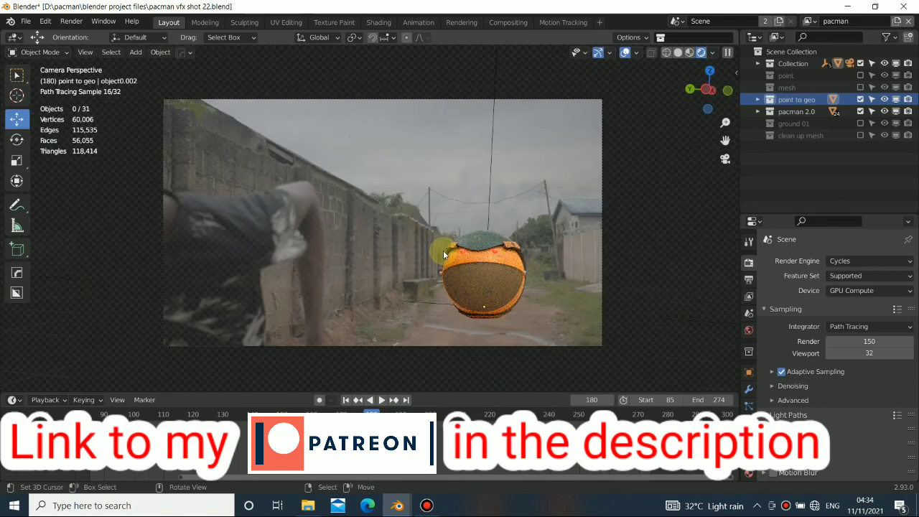